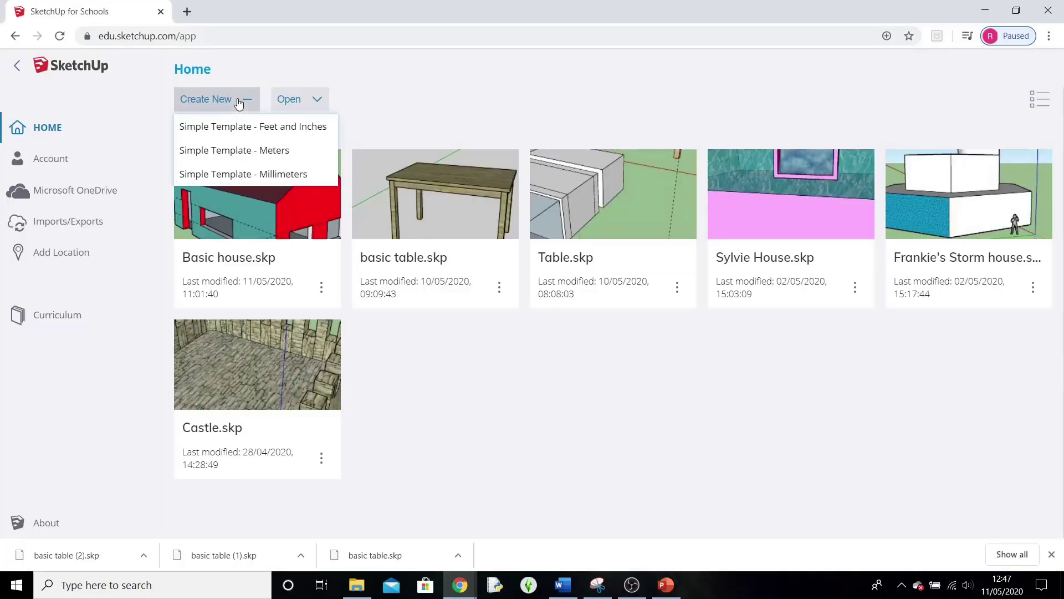
Start a new metres-template model without saving the old one and draw a 0.4m,0.4m ground square.
left_click(240, 156)
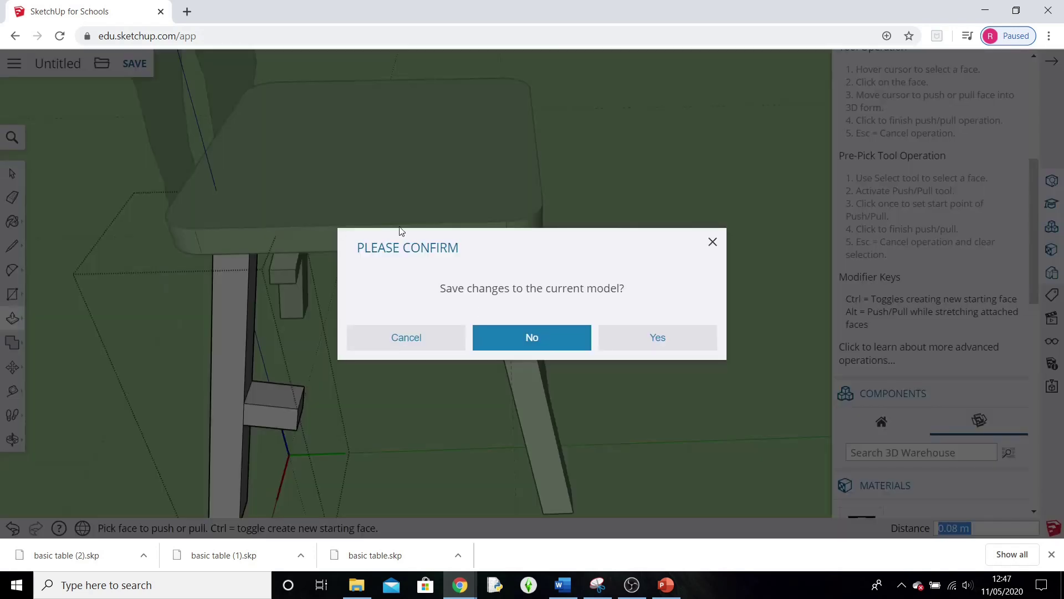
left_click(492, 338)
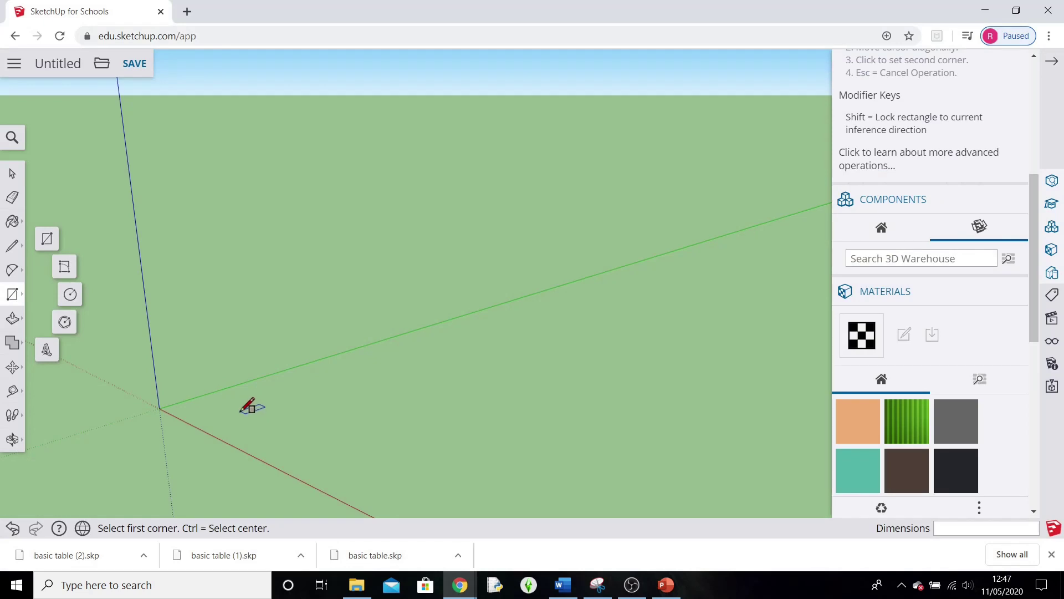
left_click(240, 409)
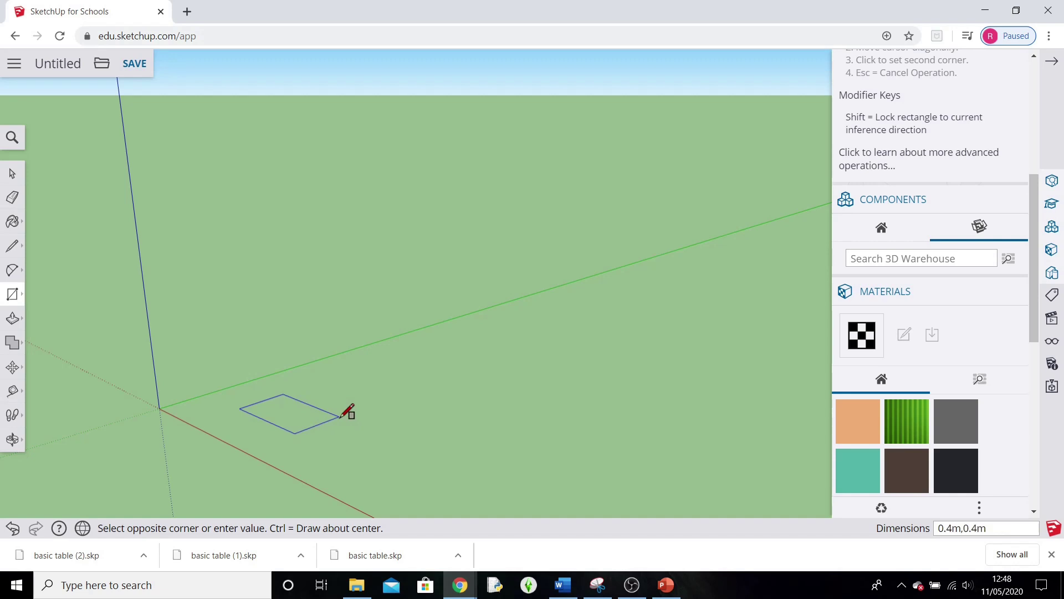
type("0.4m,0.4m")
key("Return")
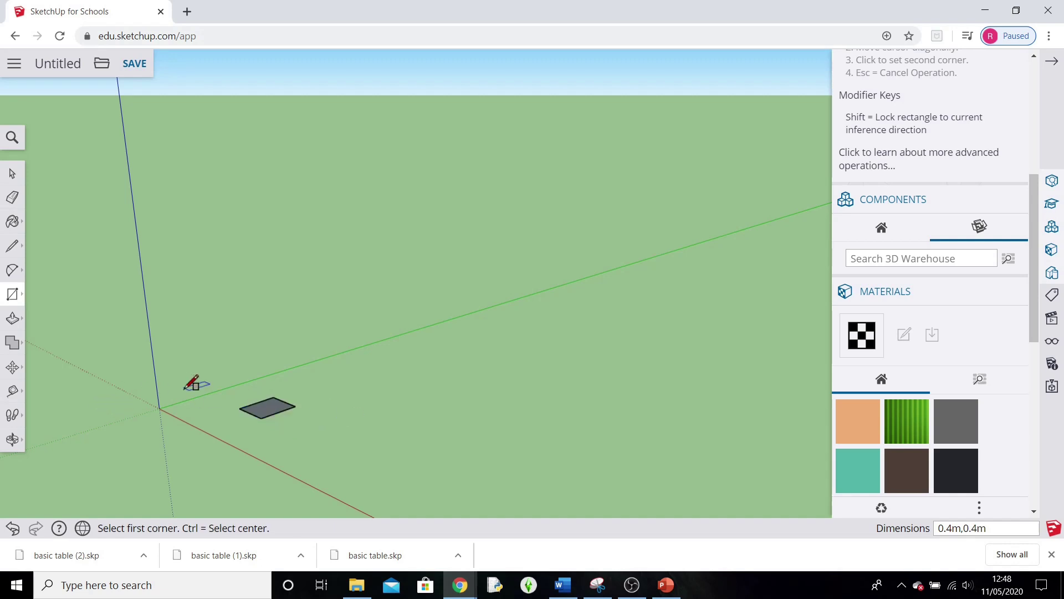
middle_click_drag(190, 382, 169, 264)
scroll(424, 434, "up", 5)
key("space")
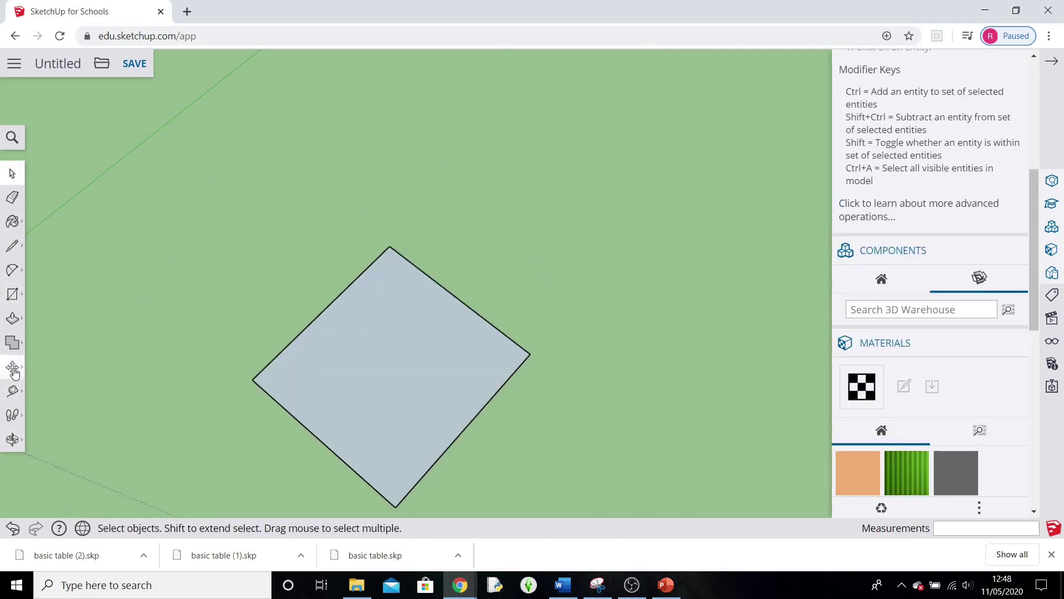
Offset Tape Measure guides 0.05 m inward from the upper-right, upper-left, lower-left and lower-right edges.
left_click(16, 396)
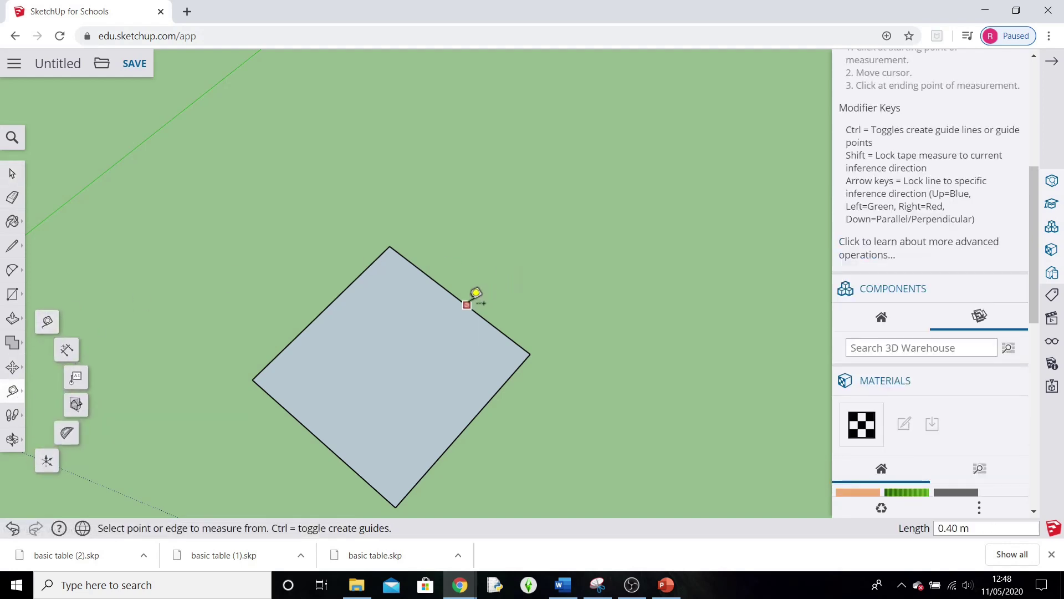
left_click(458, 298)
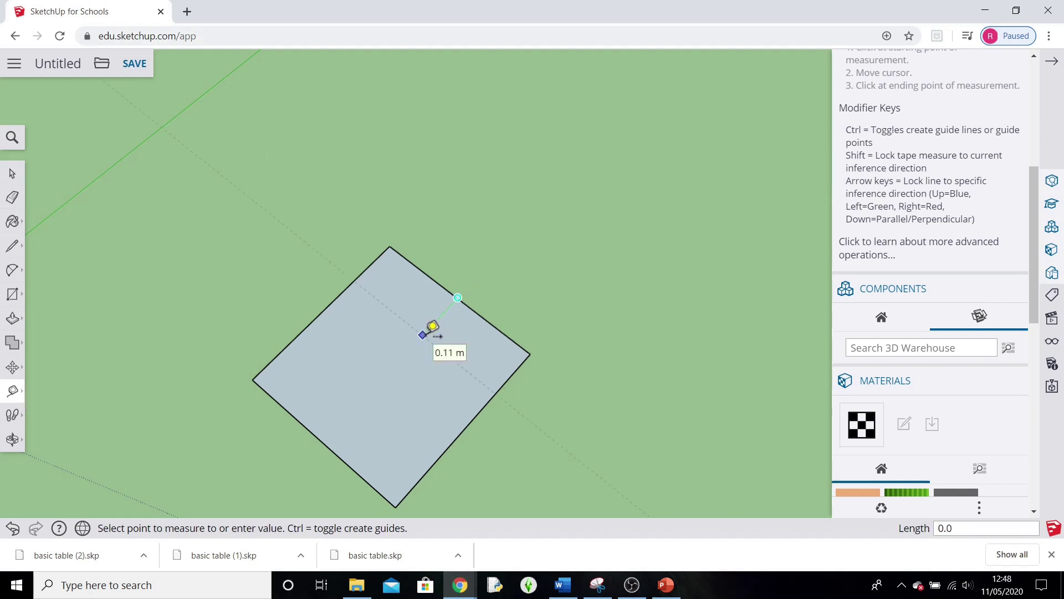
left_click(430, 332)
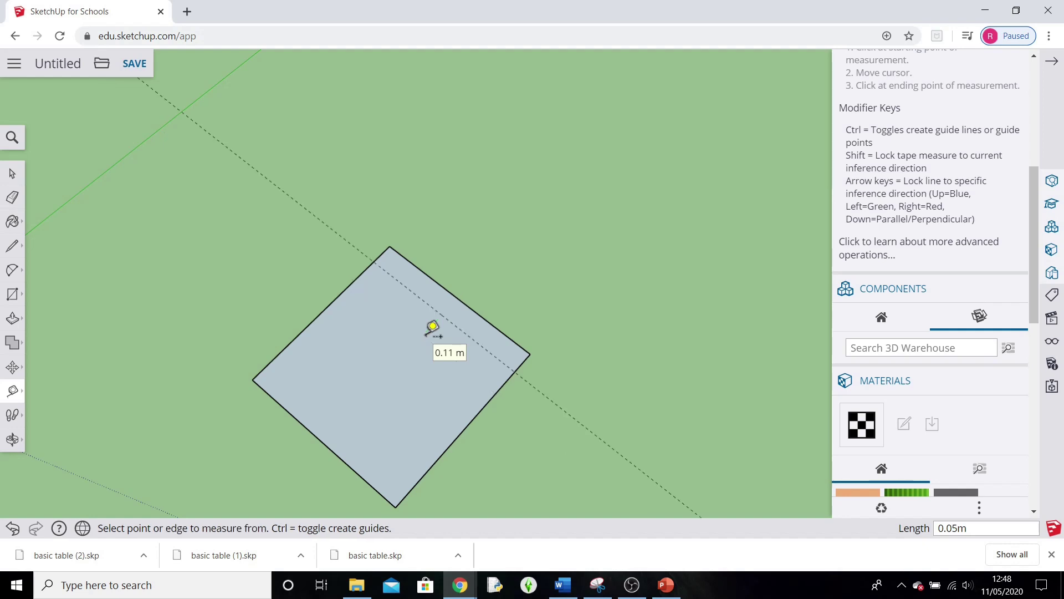
left_click(324, 309)
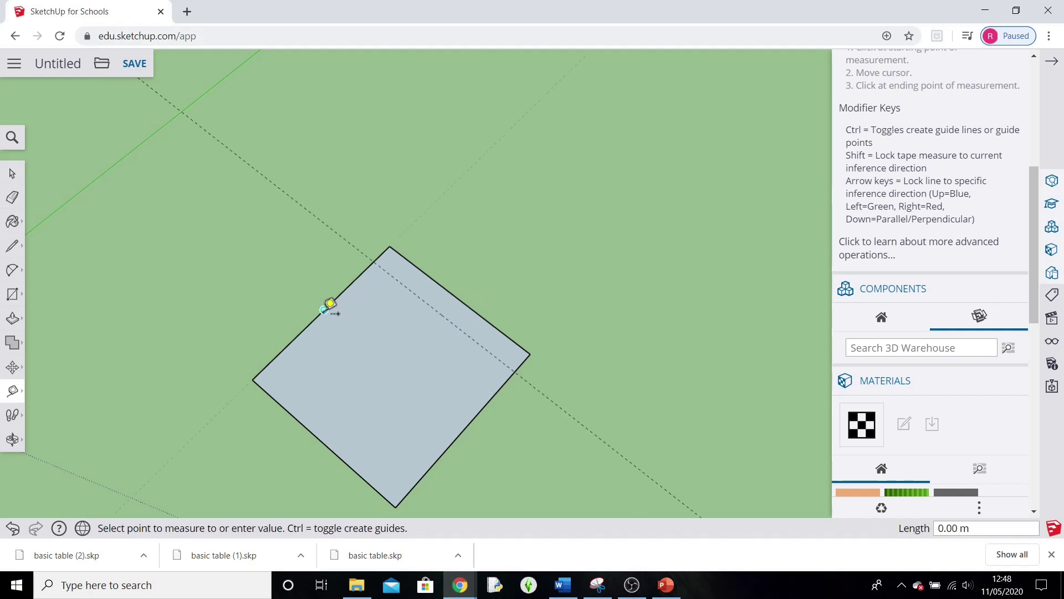
left_click(354, 324)
left_click(322, 441)
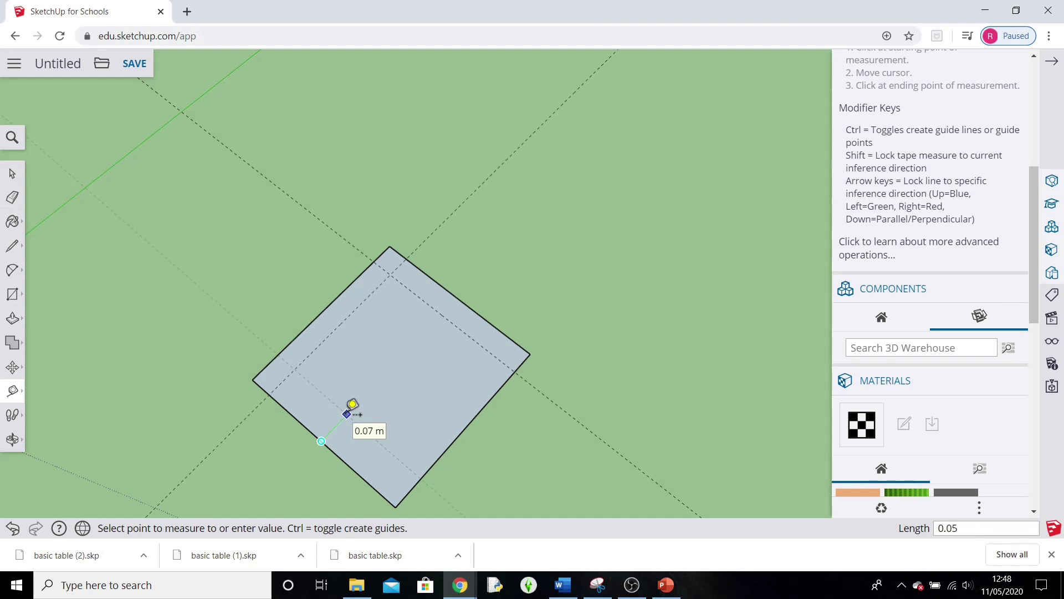
key("Return")
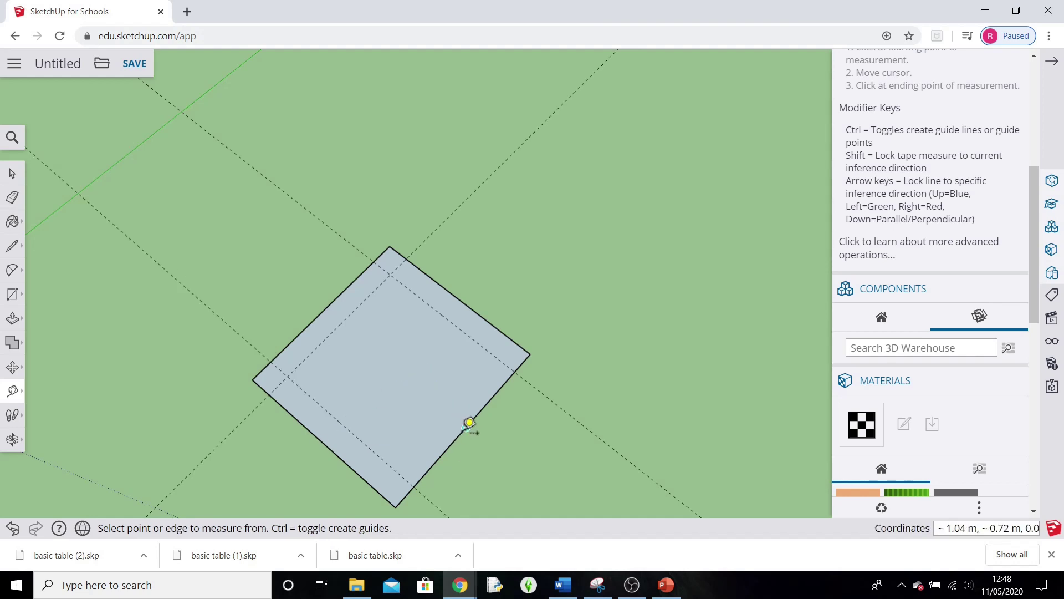
left_click(466, 427)
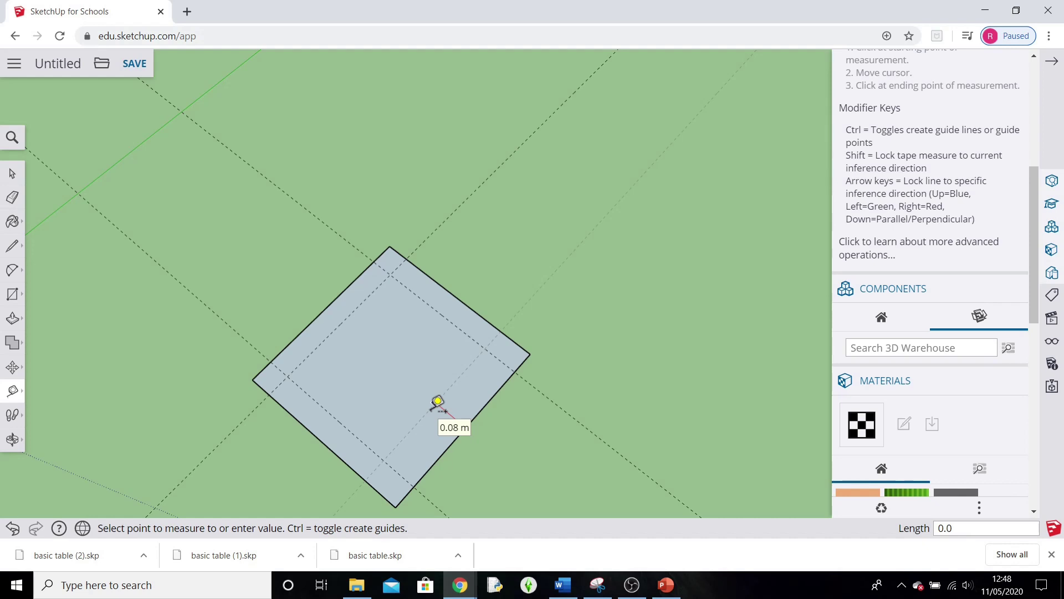
key("Escape")
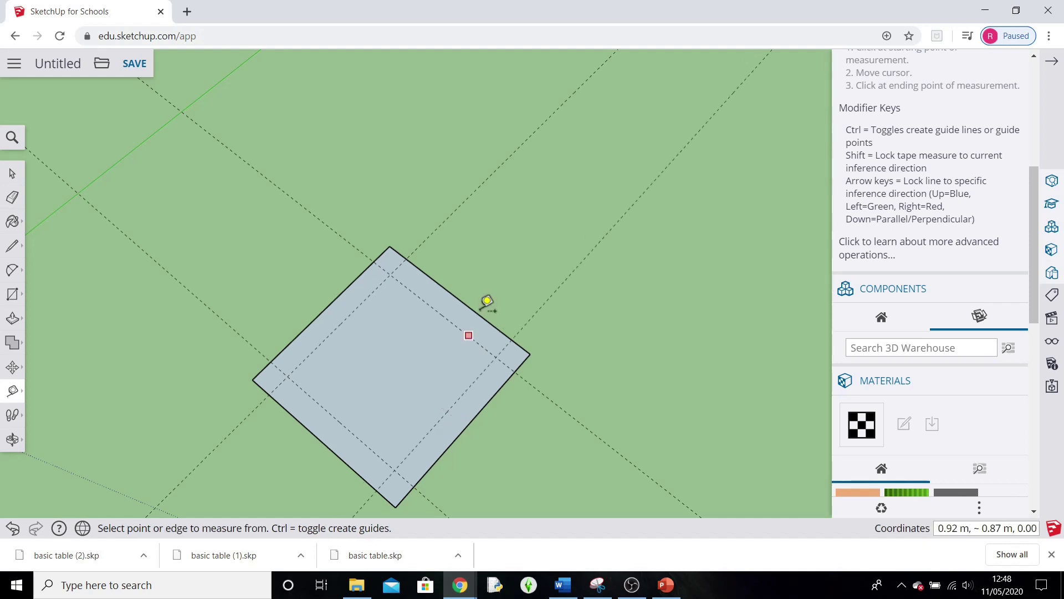
scroll(440, 314, "up", 2)
middle_click_drag(417, 392, 365, 267)
scroll(411, 280, "up", 2)
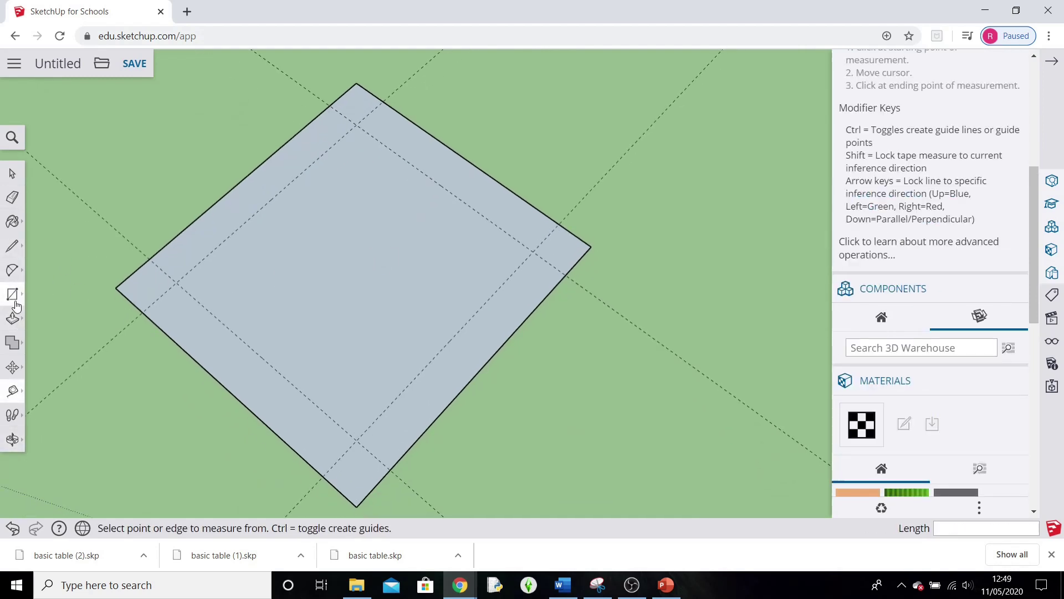
Round the square's right corner with a two-point arc between its guide points.
left_click(12, 270)
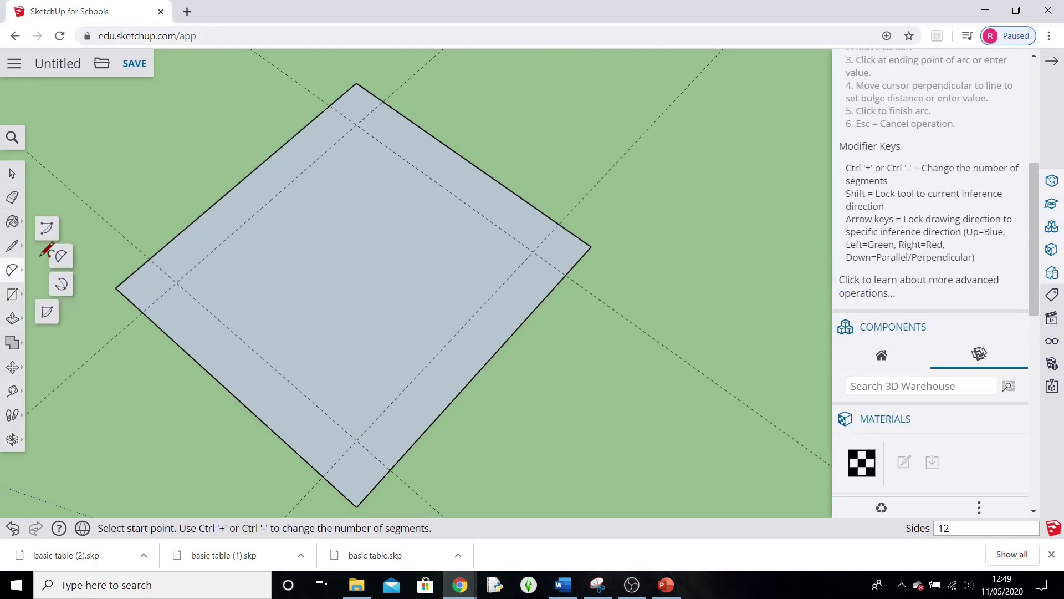
left_click(63, 263)
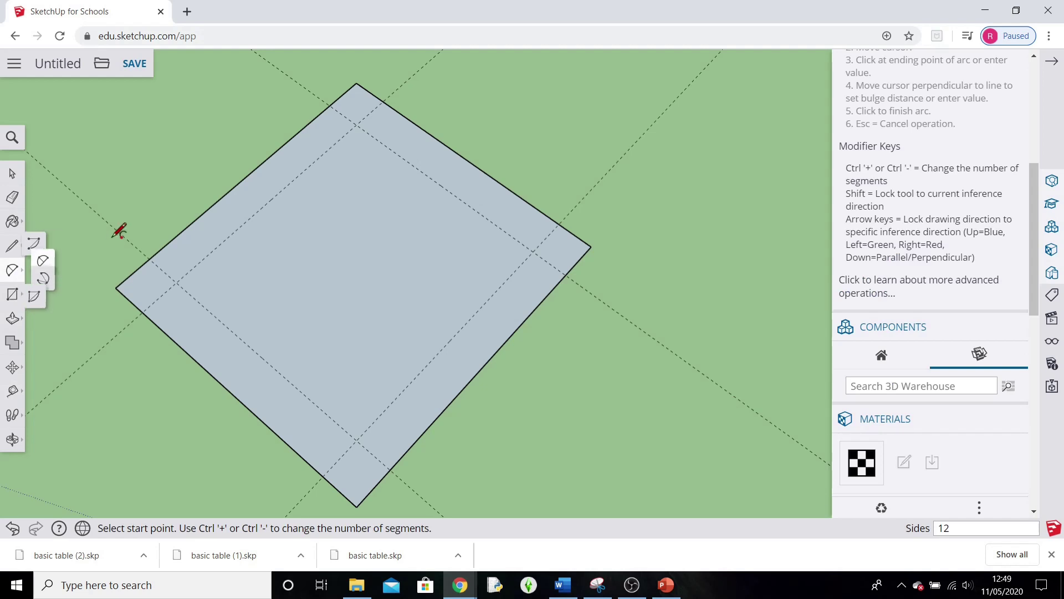
left_click(565, 275)
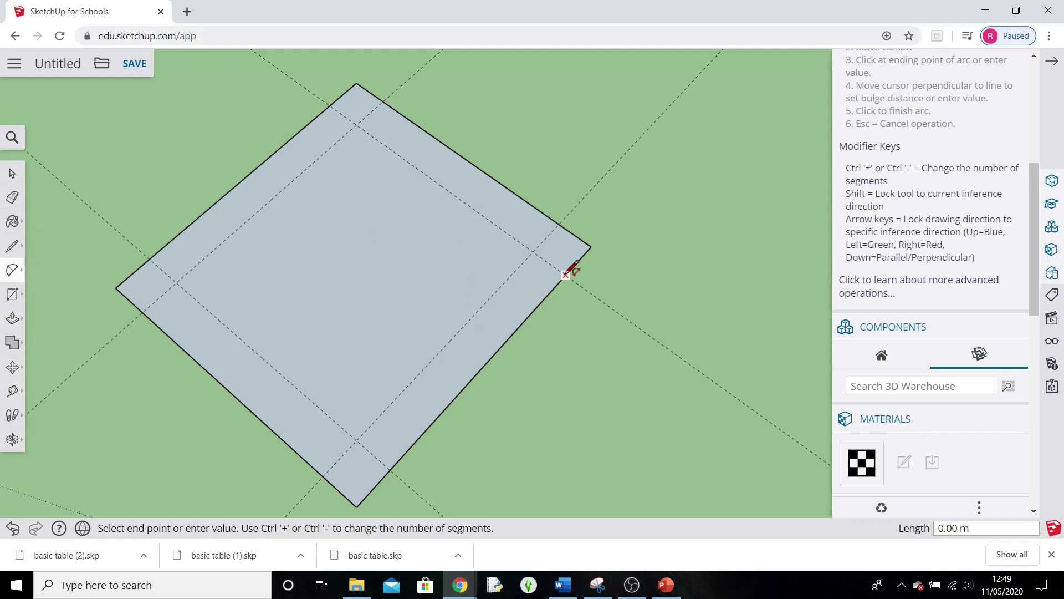
double_click(560, 224)
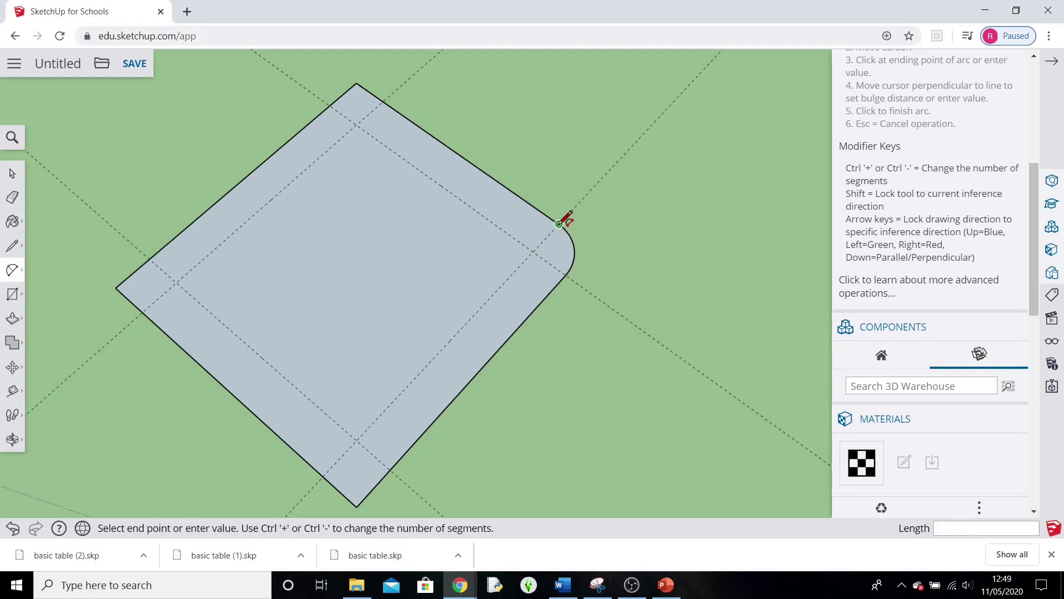
left_click(383, 102)
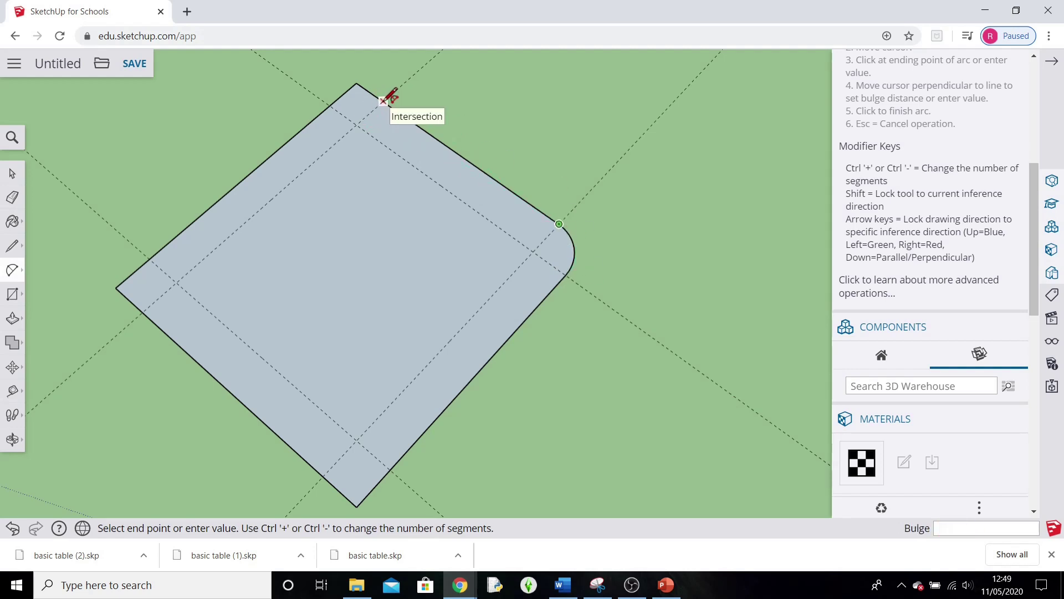
right_click(367, 104)
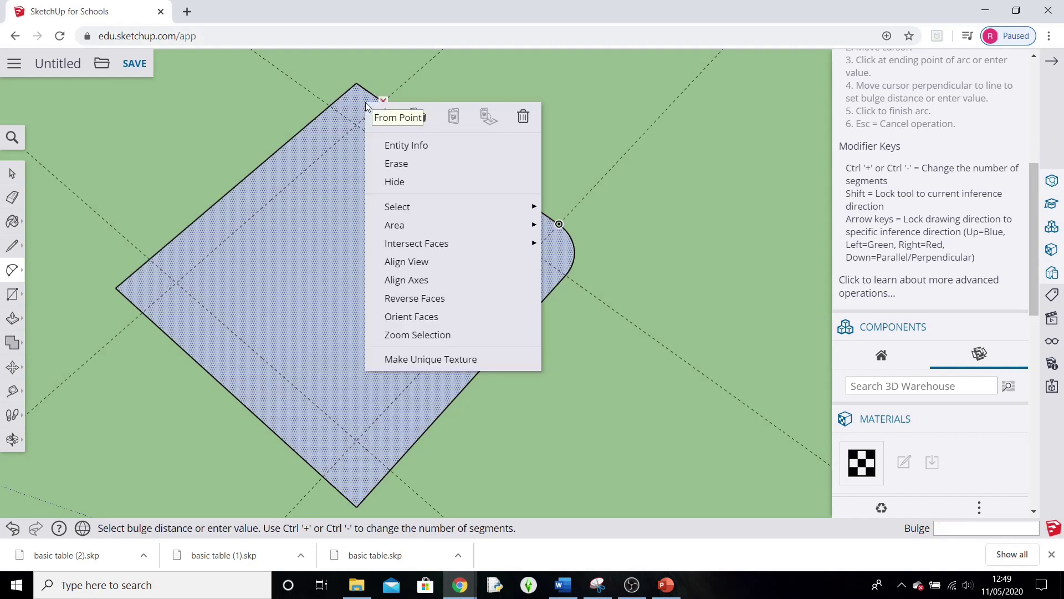
left_click(12, 173)
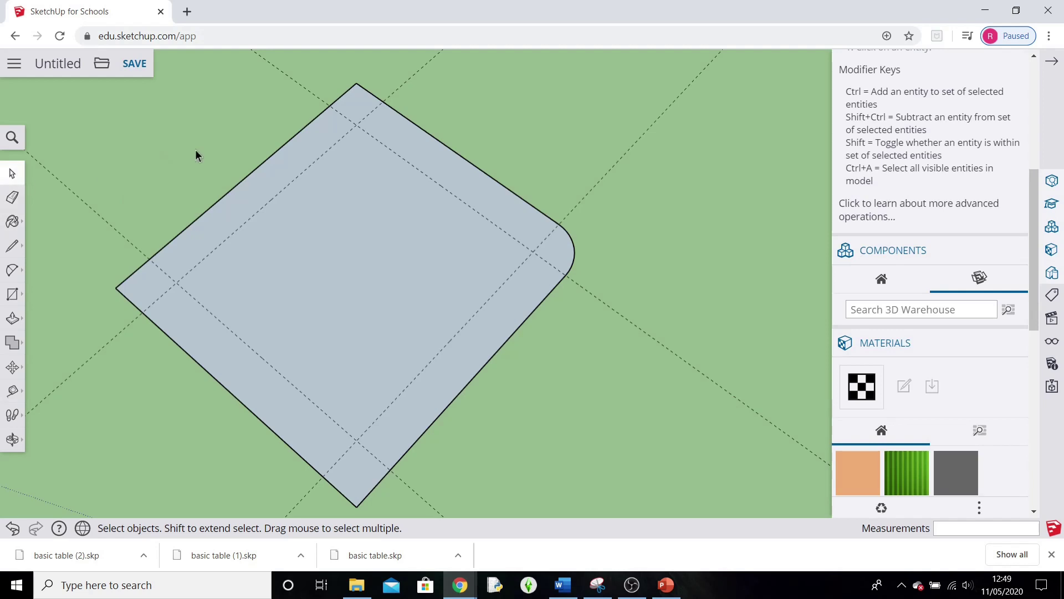
Round the top, left and bottom corners with two-point arcs between the guide points.
left_click(12, 270)
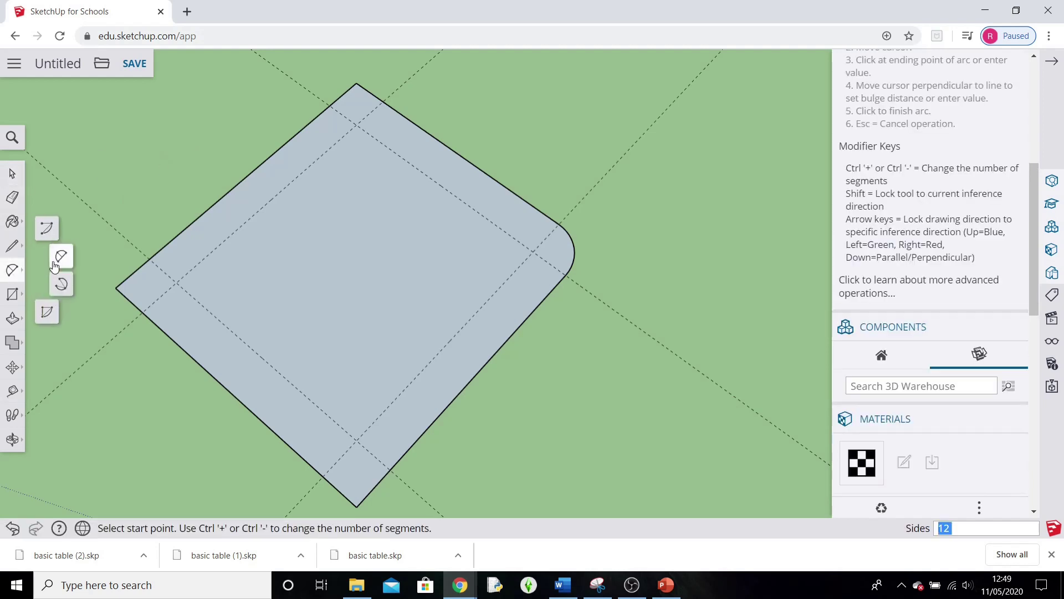
left_click(383, 101)
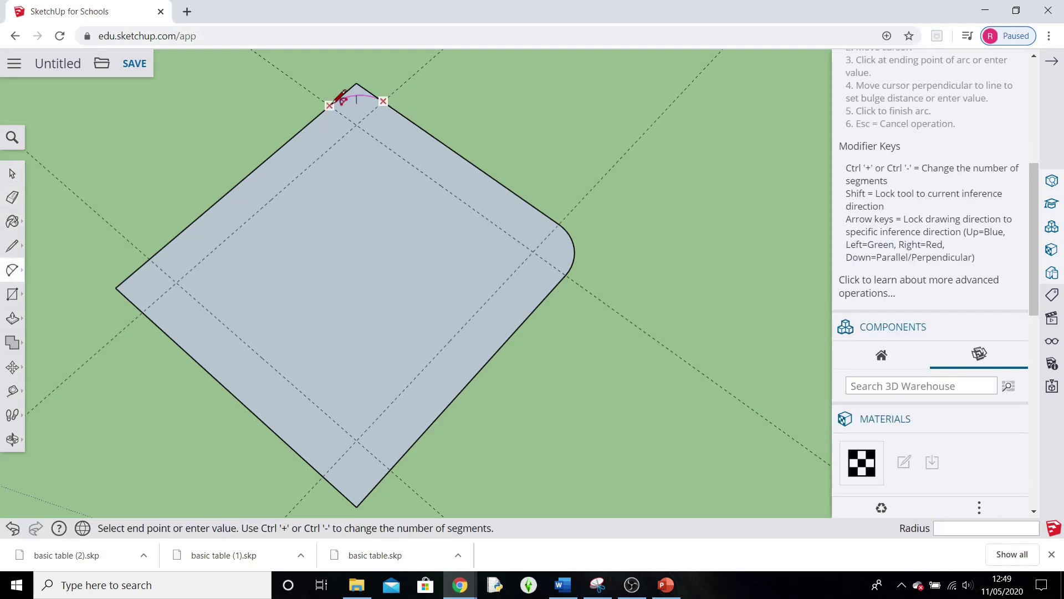
left_click(335, 102)
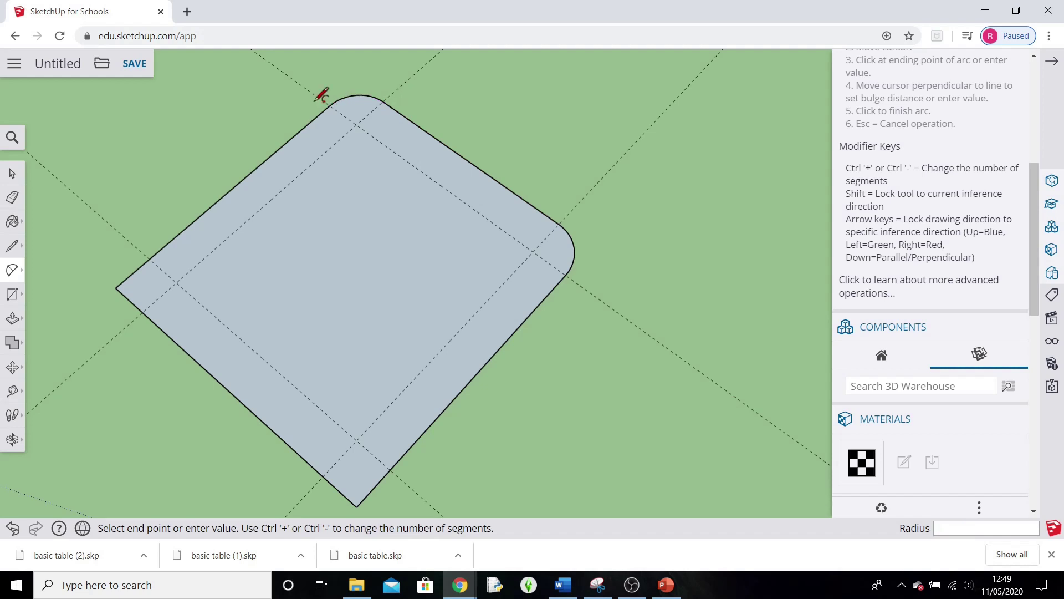
left_click(149, 259)
left_click(143, 312)
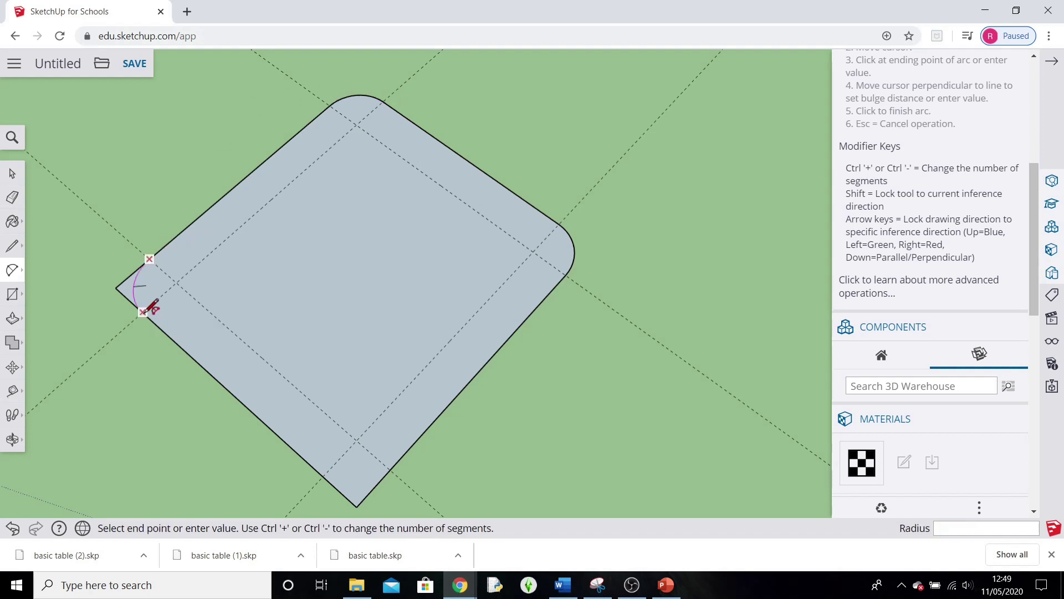
left_click(149, 309)
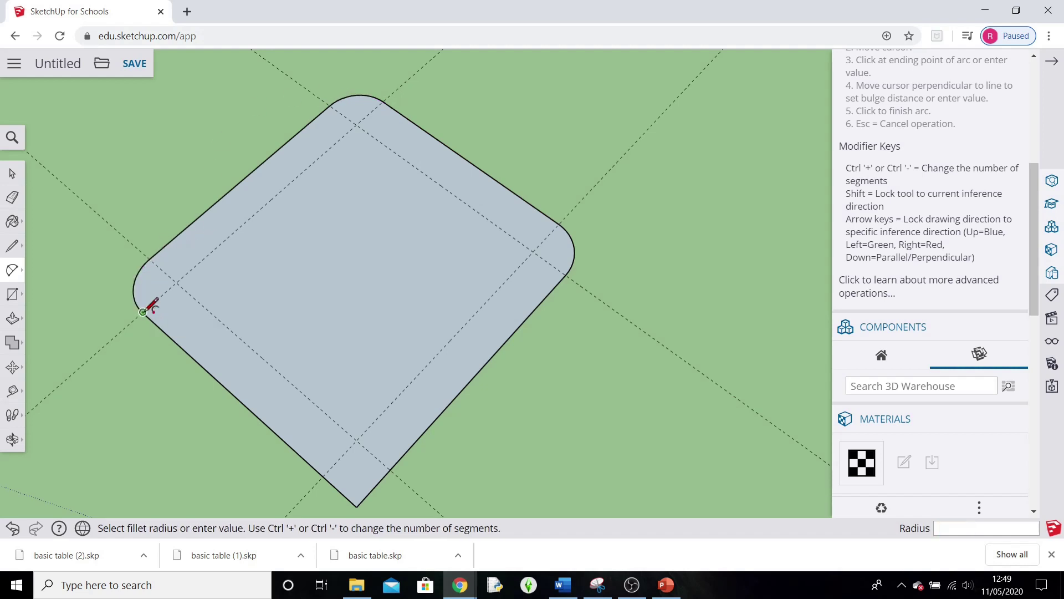
left_click(324, 475)
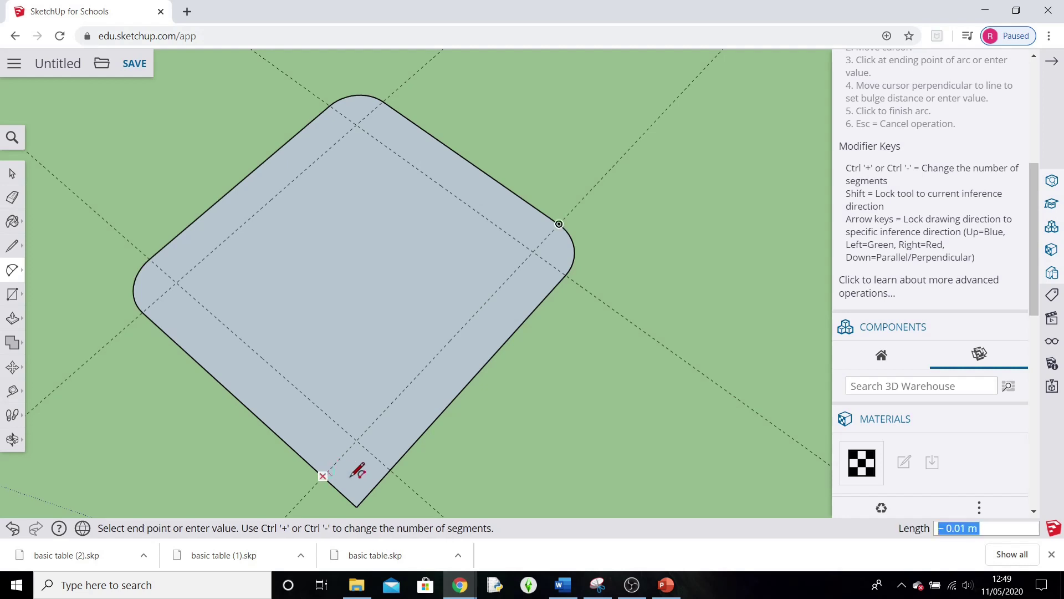
left_click(395, 467)
left_click(398, 462)
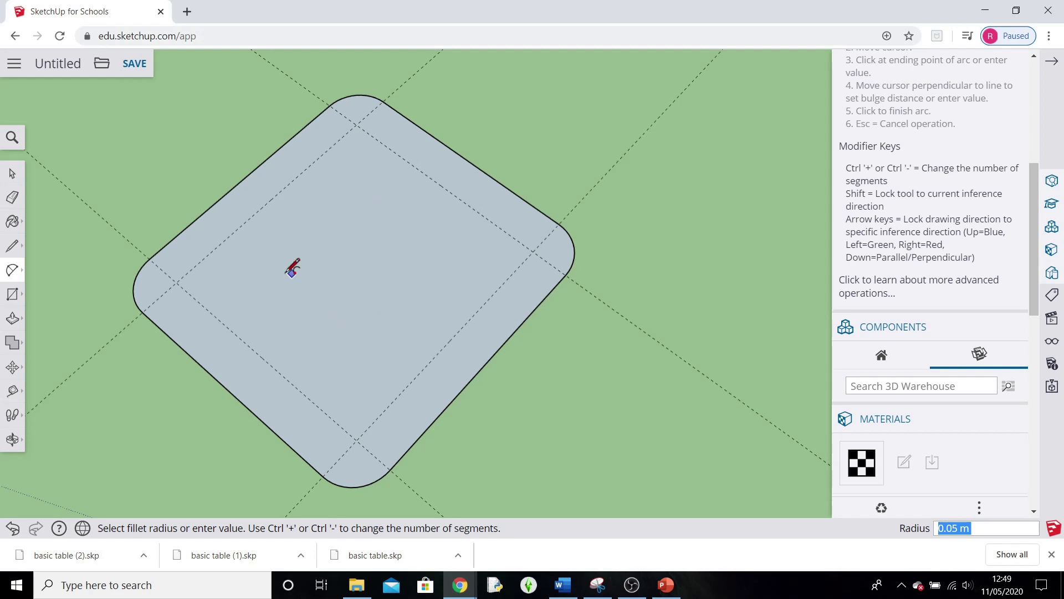
Push/Pull the rounded square face up 0.05 m into a solid seat slab.
middle_click_drag(339, 301, 247, 432)
left_click(12, 318)
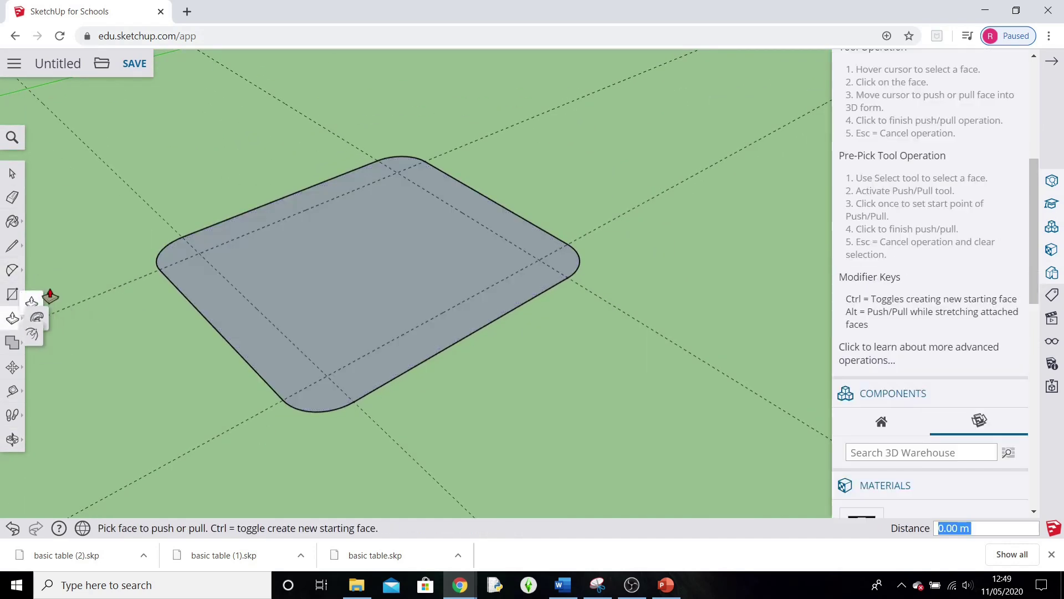
left_click(351, 300)
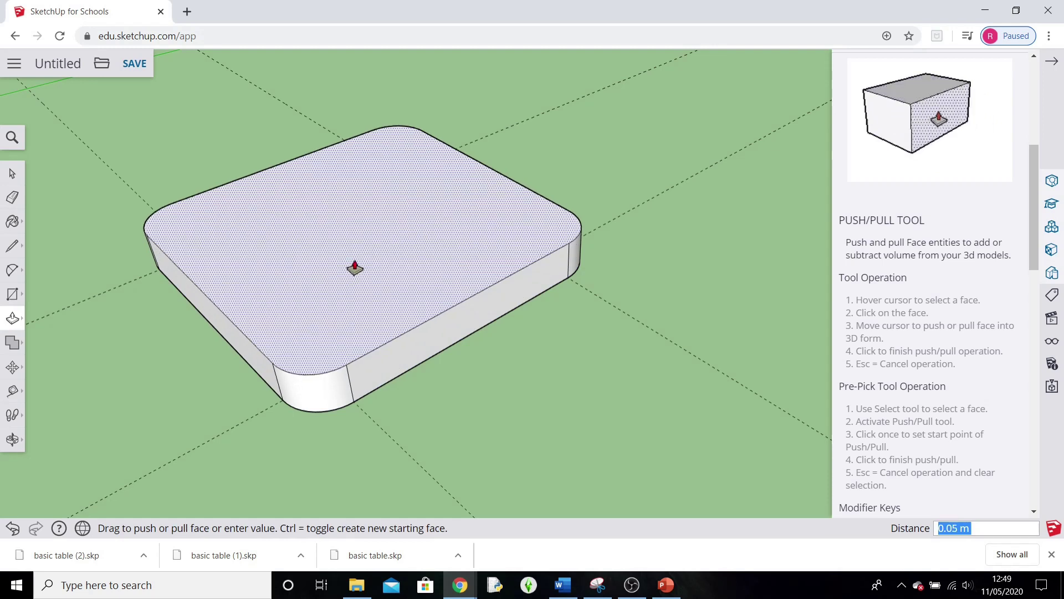
left_click(356, 267)
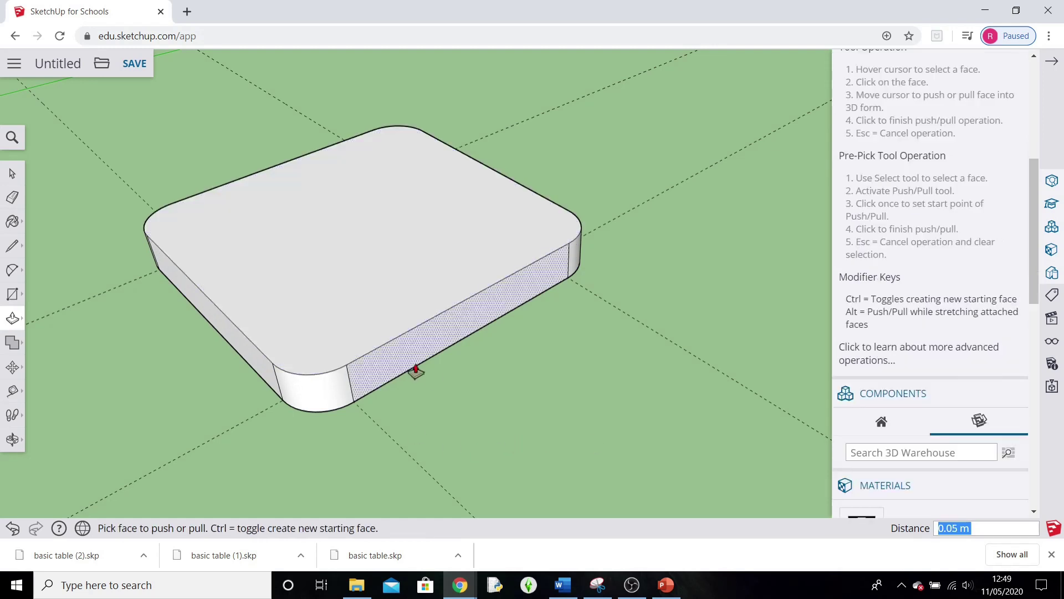
middle_click_drag(391, 443, 575, 416)
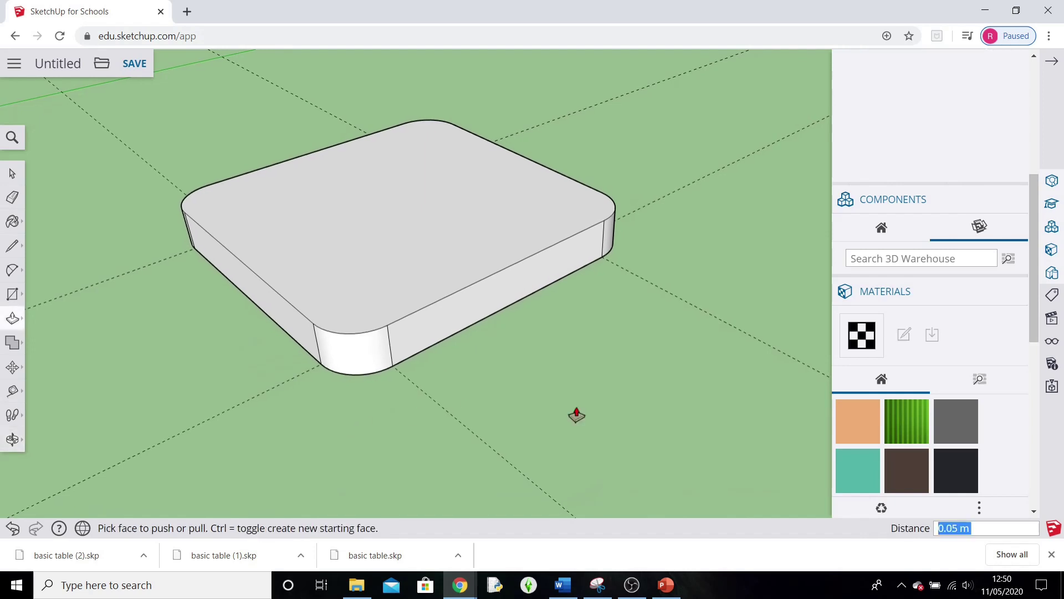
left_click(666, 585)
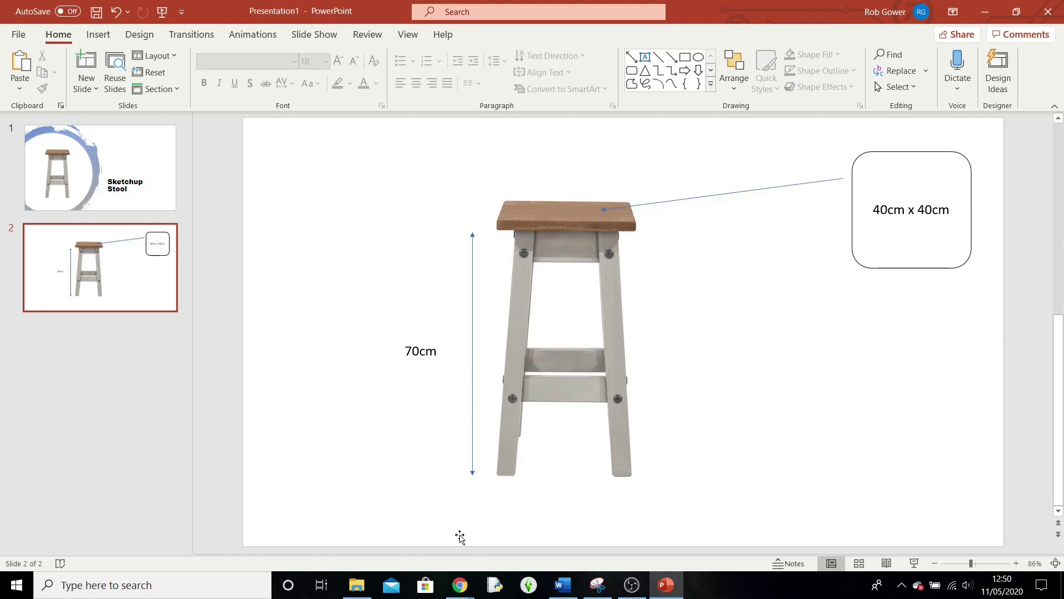
mouse_move(455, 593)
left_click(238, 521)
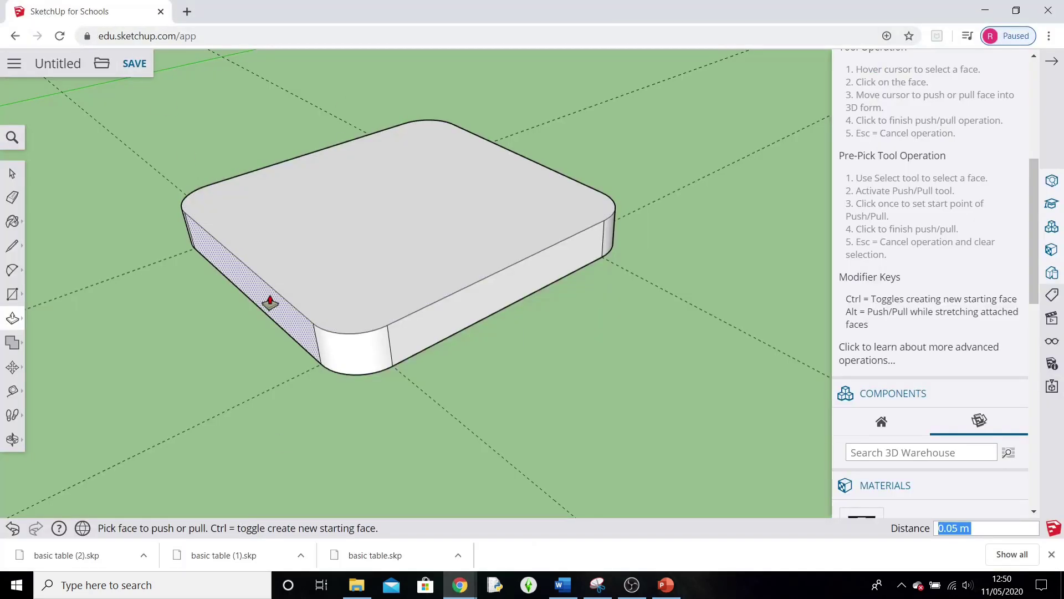
Orbit until the seat faces the viewer, then window-select the entire seat slab.
key("o")
left_click_drag(173, 394, 229, 334)
middle_click_drag(230, 334, 457, 226)
middle_click_drag(448, 366, 487, 376)
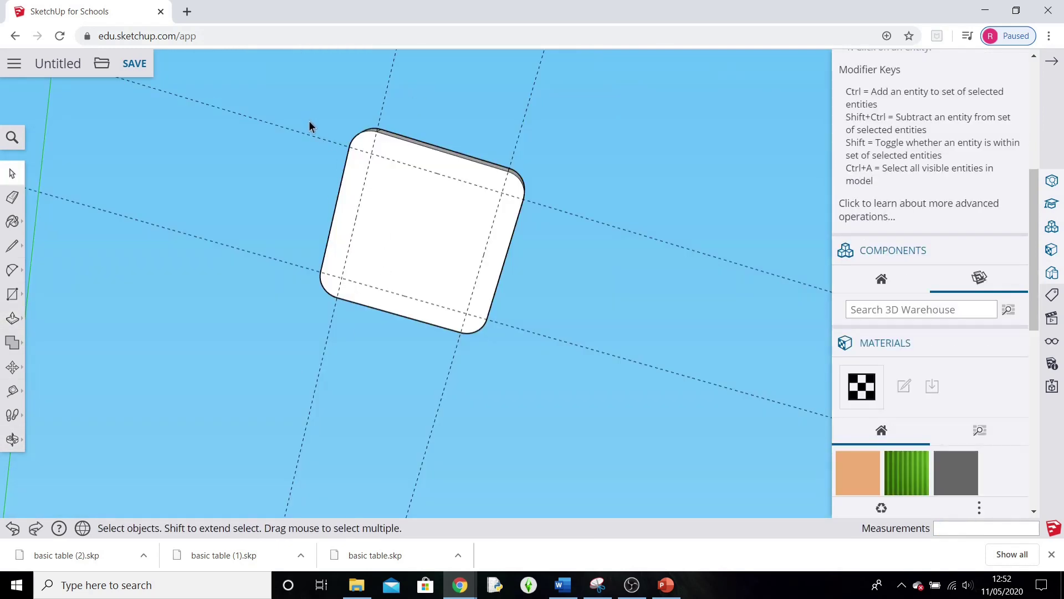
left_click_drag(288, 98, 600, 413)
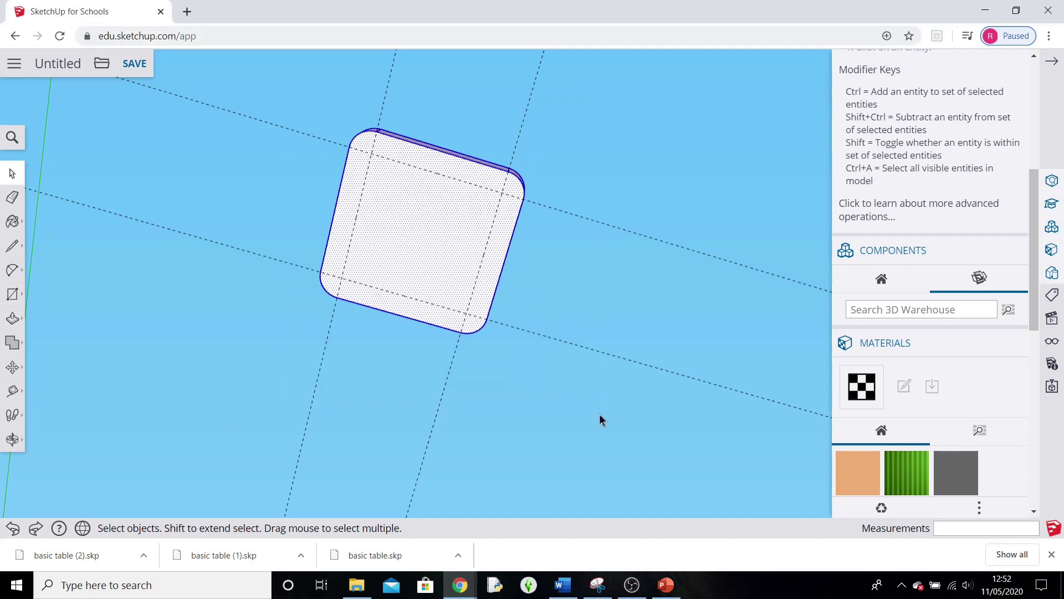
Make the selected seat slab a group and orbit around it to check.
right_click(417, 225)
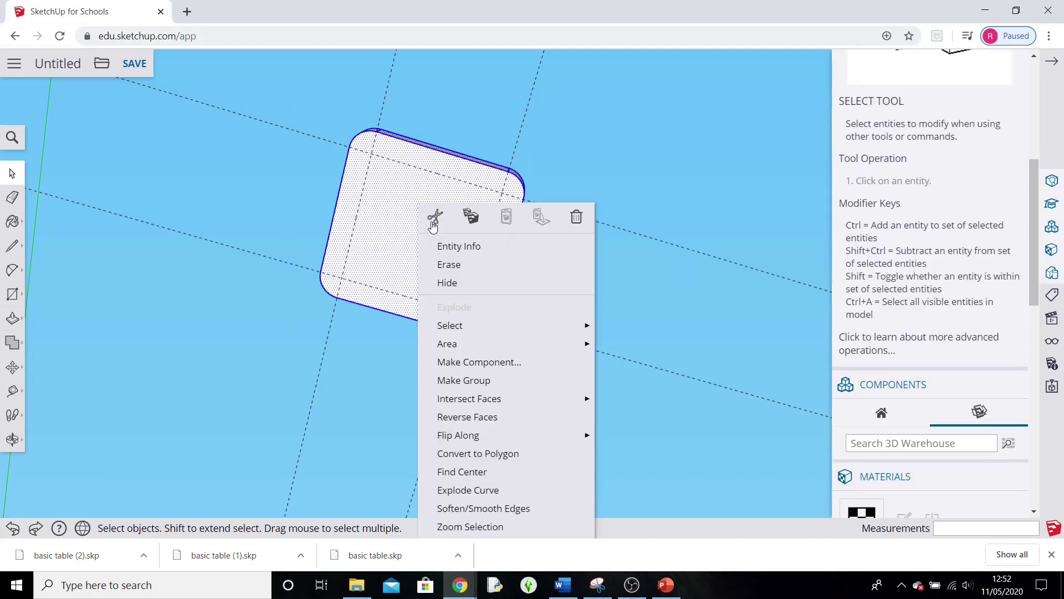
left_click(498, 381)
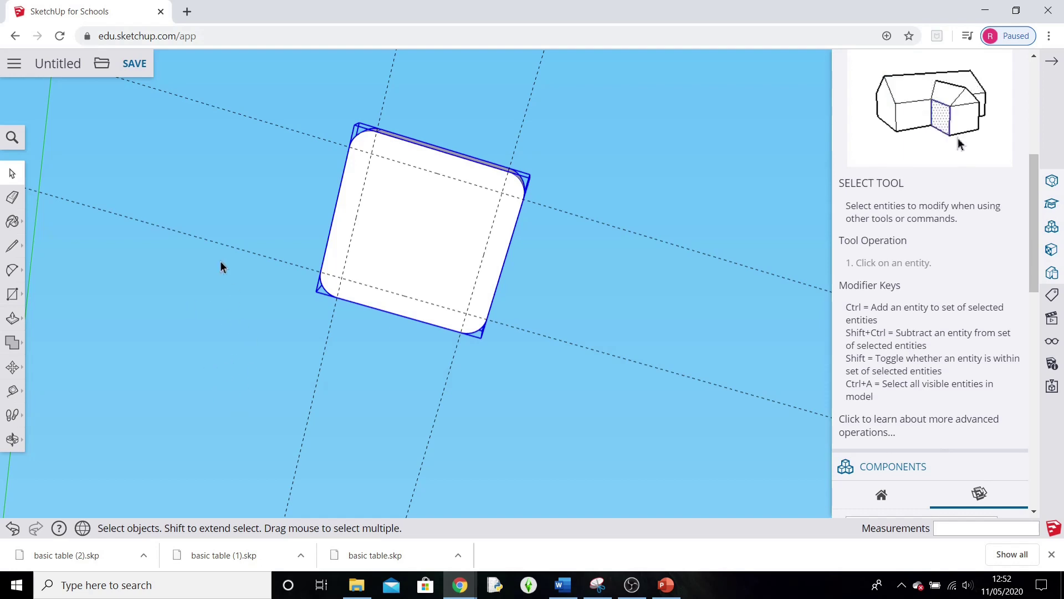
middle_click_drag(303, 143, 326, 174)
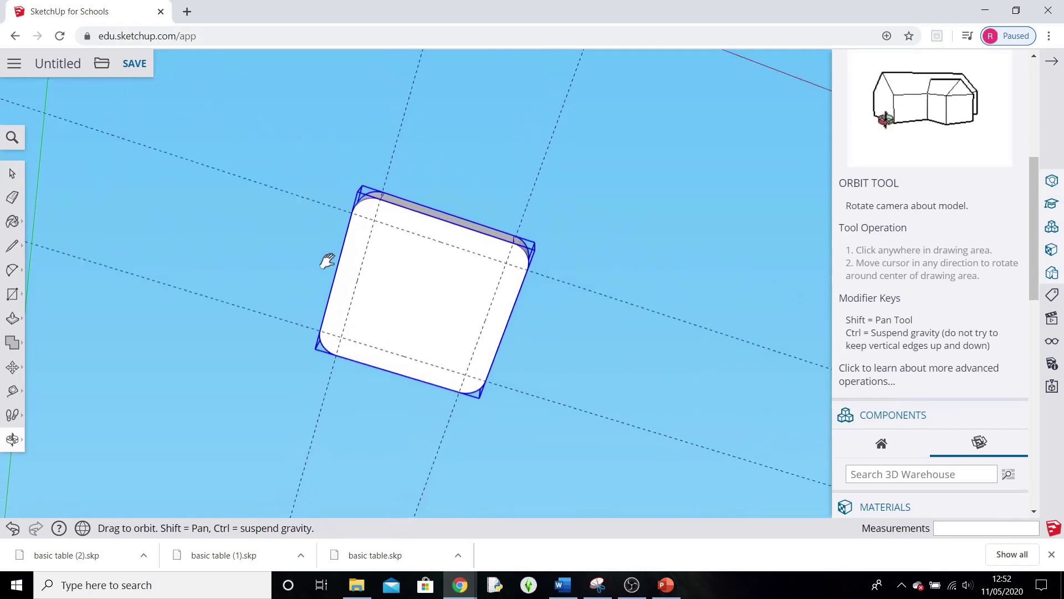
left_click_drag(327, 260, 326, 259)
key("space")
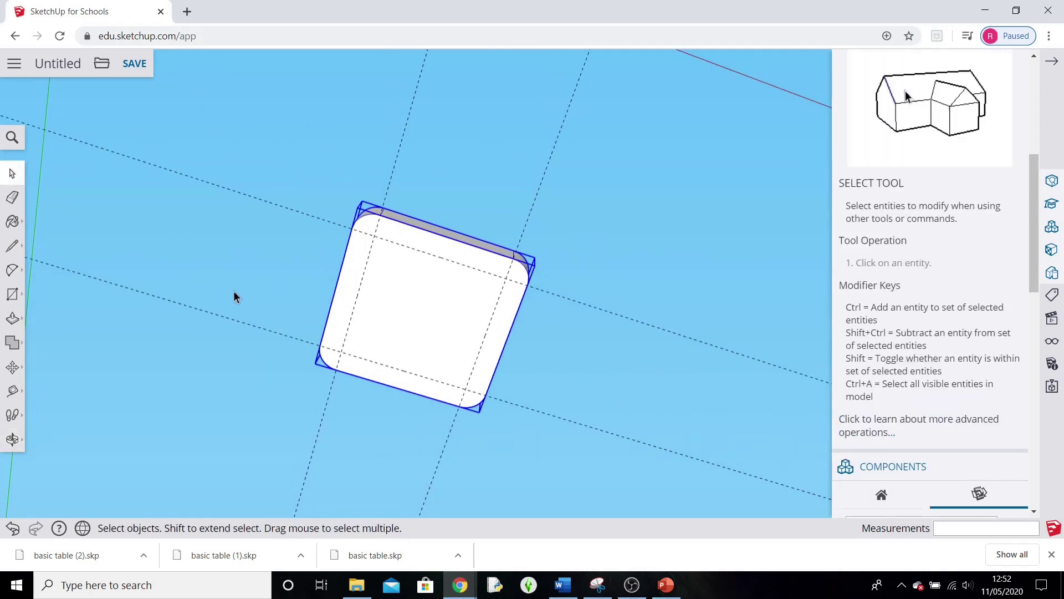
middle_click_drag(318, 206, 229, 274)
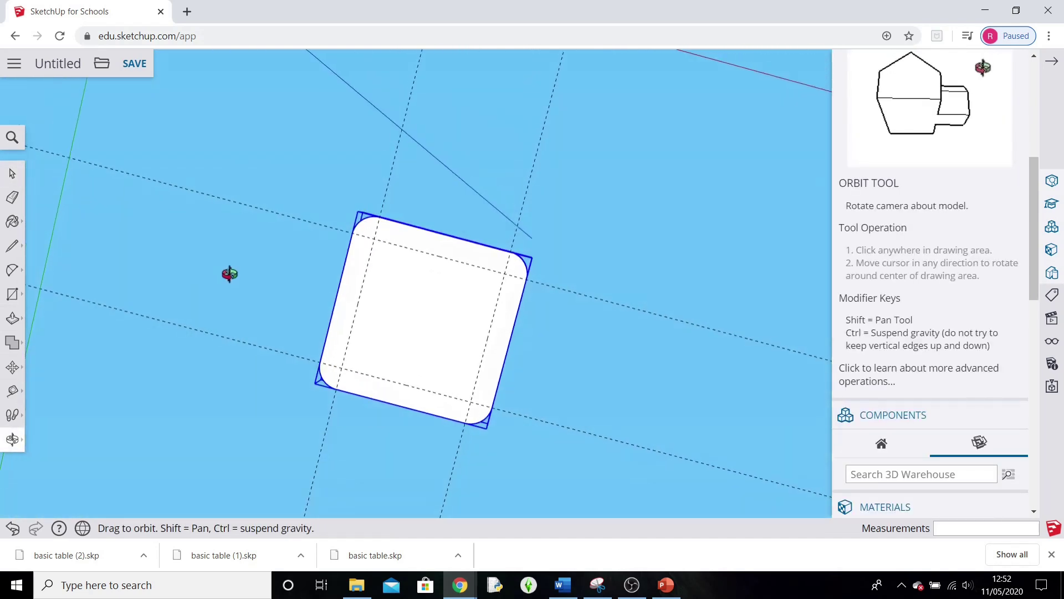
scroll(357, 339, "up", 2)
scroll(389, 337, "down", 1)
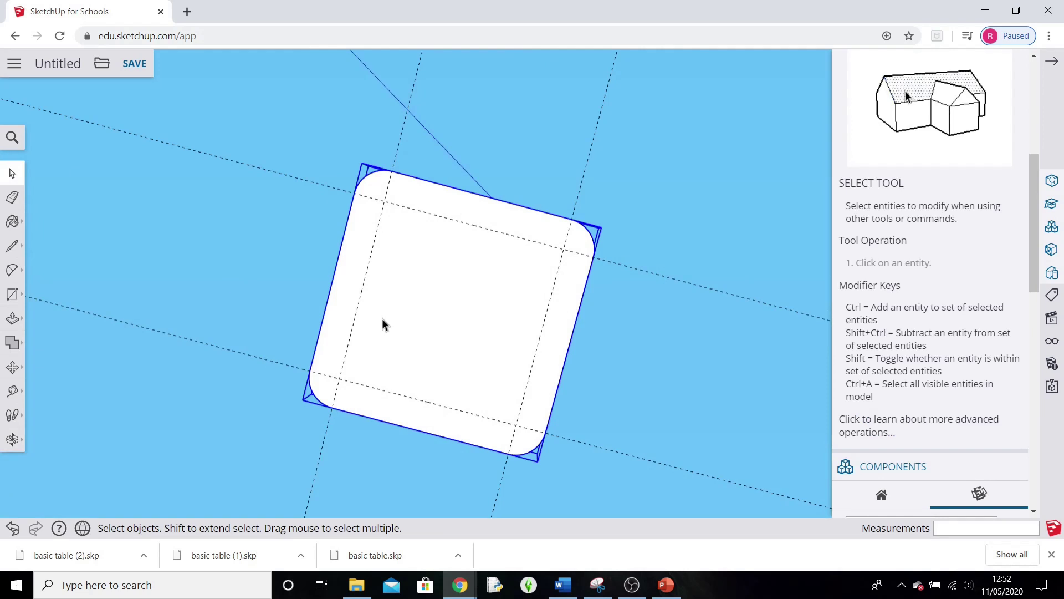
mouse_move(383, 324)
middle_mouse_down()
mouse_move(470, 349)
mouse_move(427, 340)
mouse_move(434, 350)
middle_mouse_up()
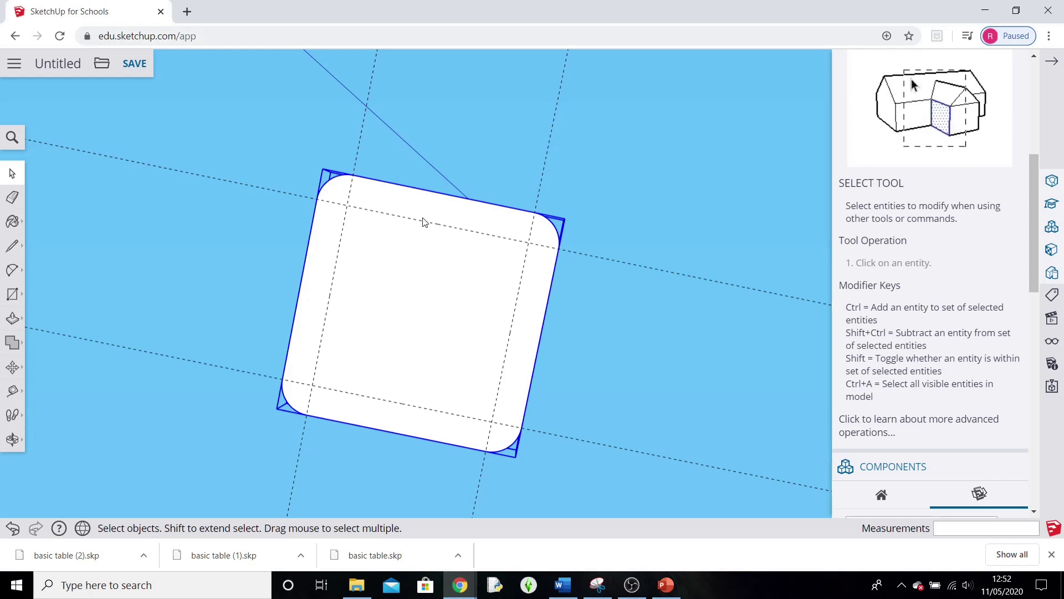
Draw a 0.04m by 0.04m square on the seat starting at the corner guide crossing.
middle_click_drag(425, 222, 397, 242)
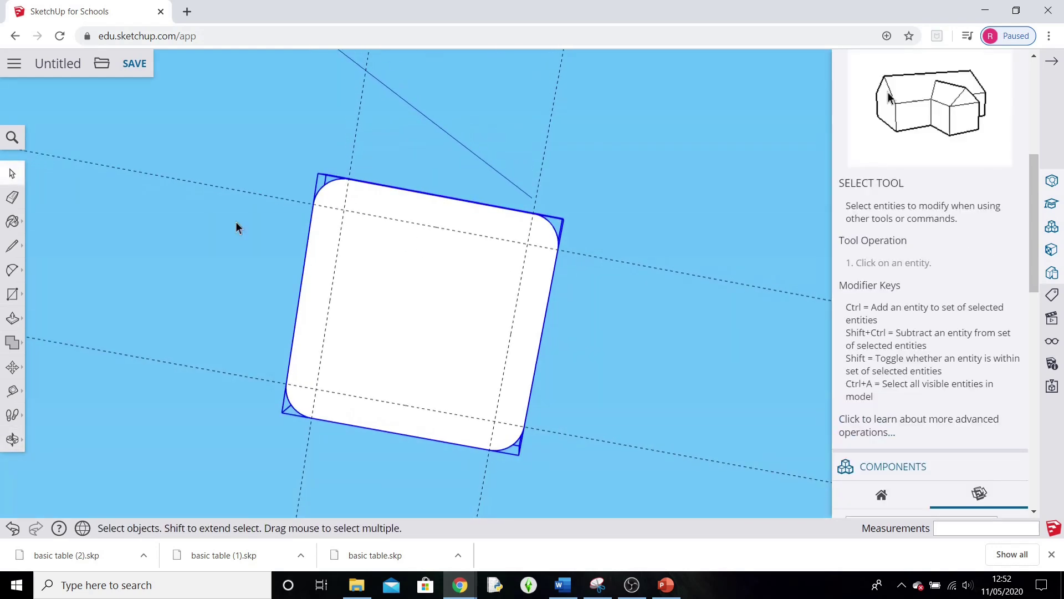
left_click(14, 297)
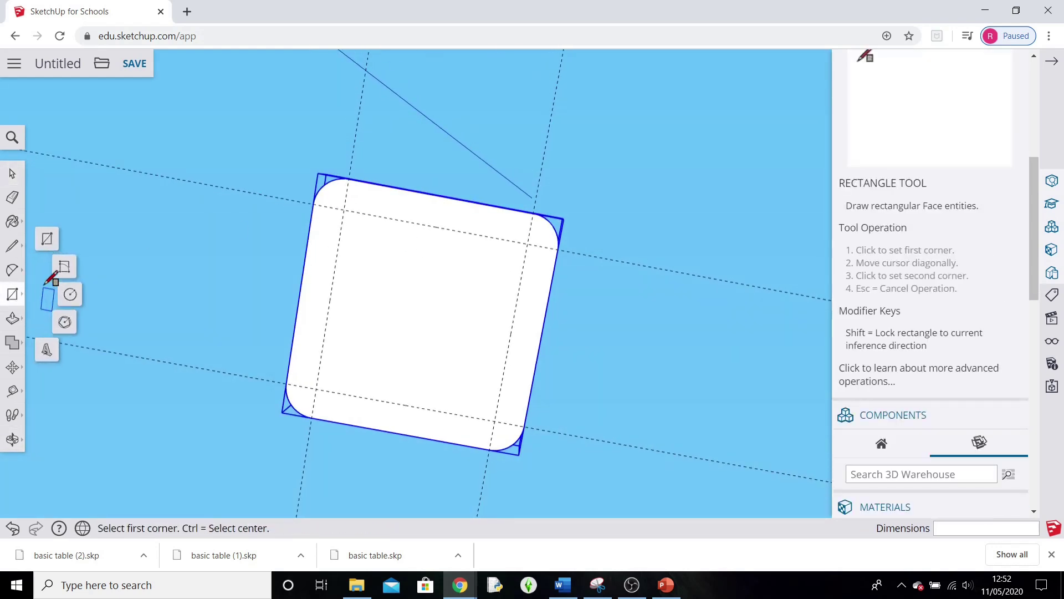
left_click(47, 242)
left_click(343, 210)
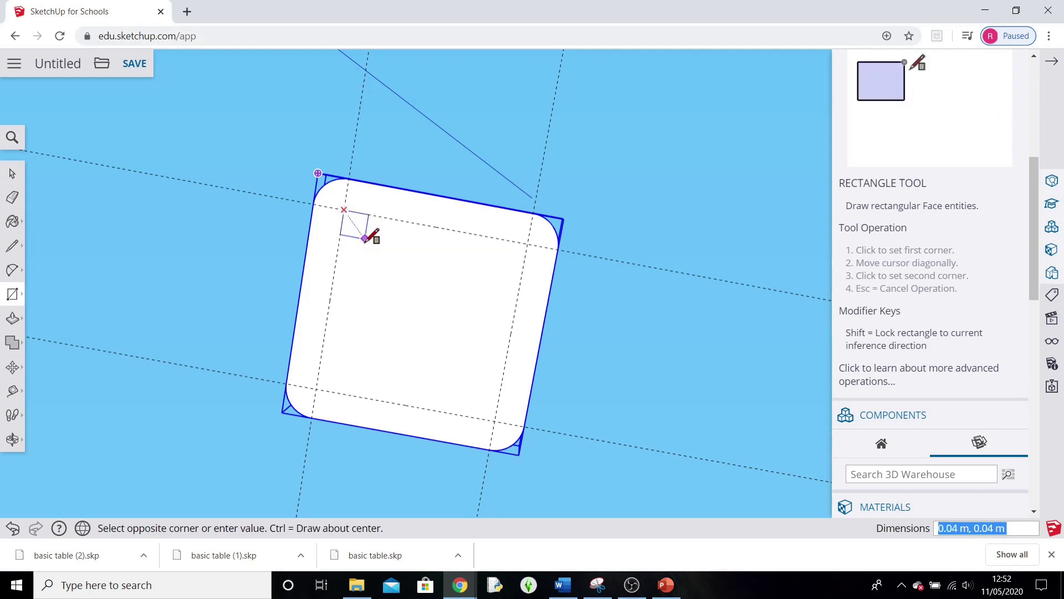
type("0.04")
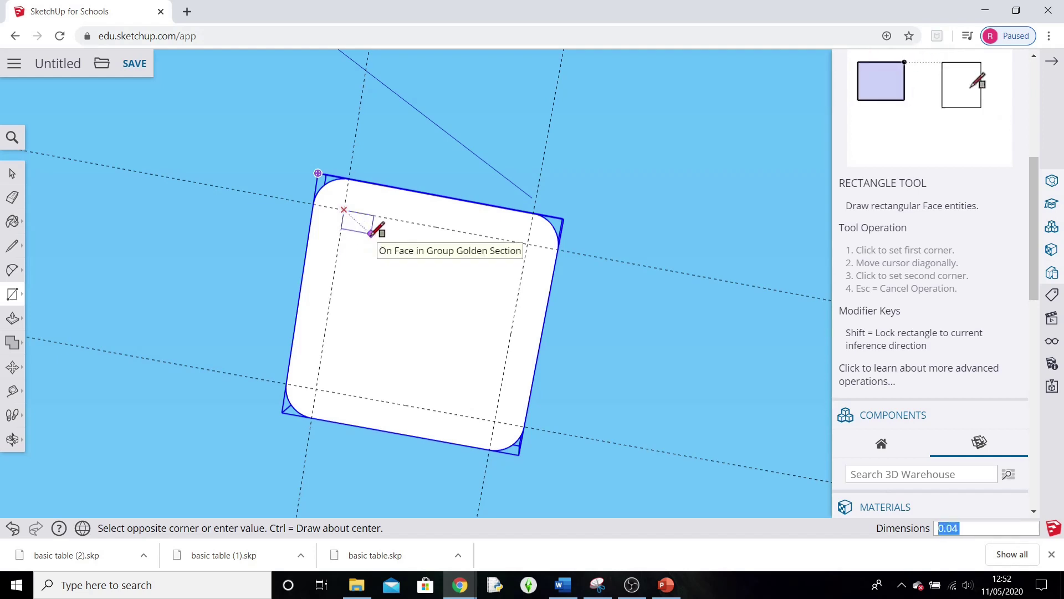
type("m,0.04")
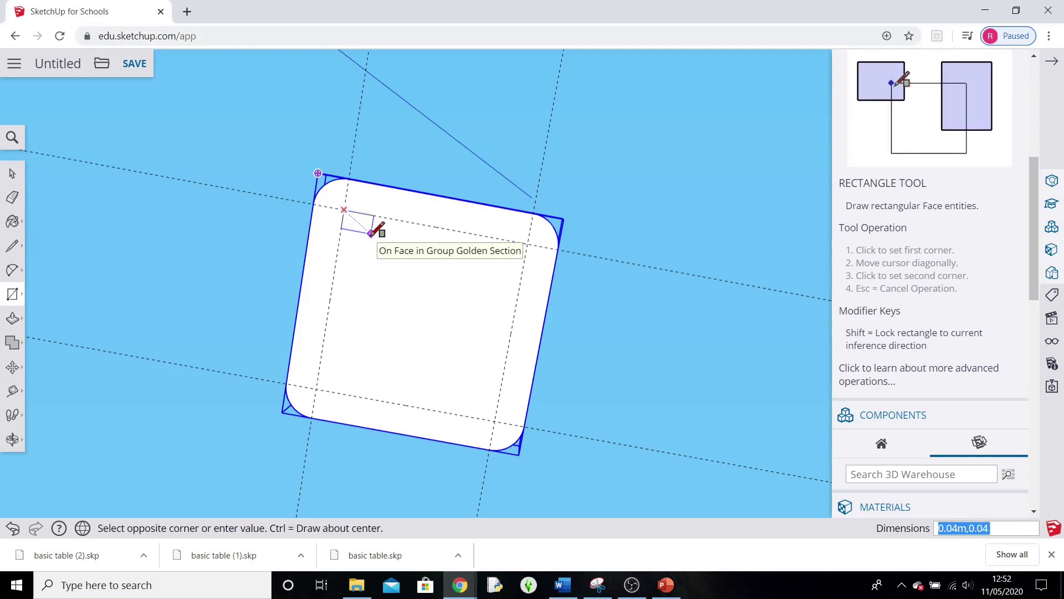
type("m")
key("Return")
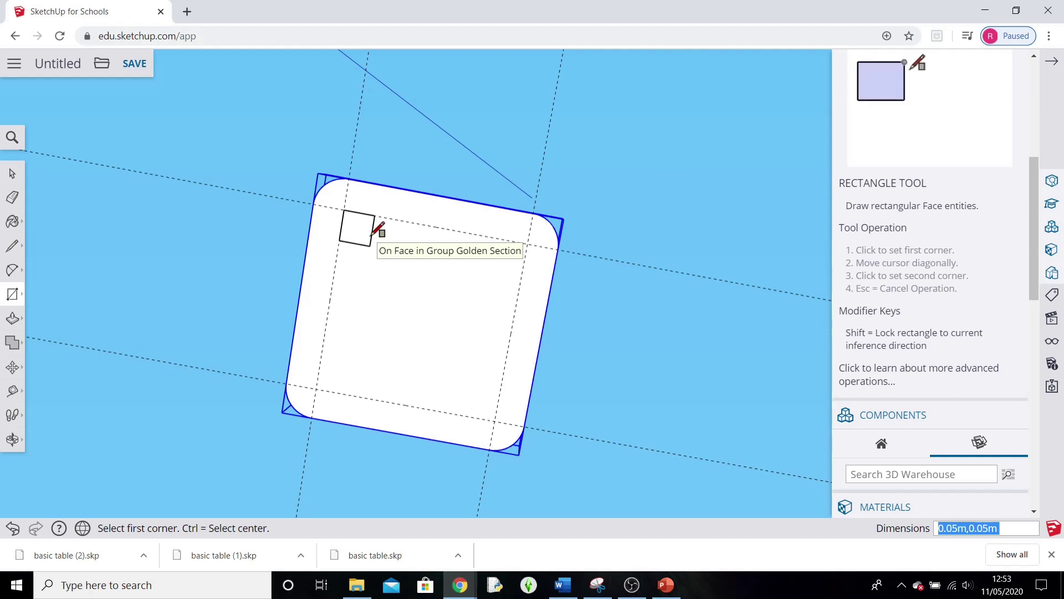
Push/Pull the small corner square out 0.70 m to form a leg.
left_click(12, 317)
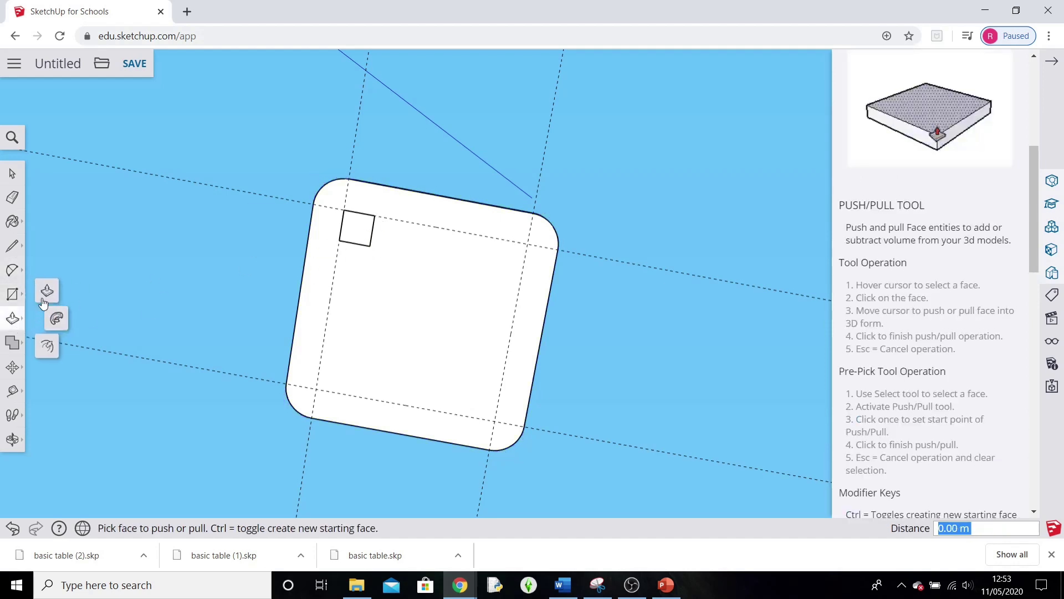
left_click(359, 228)
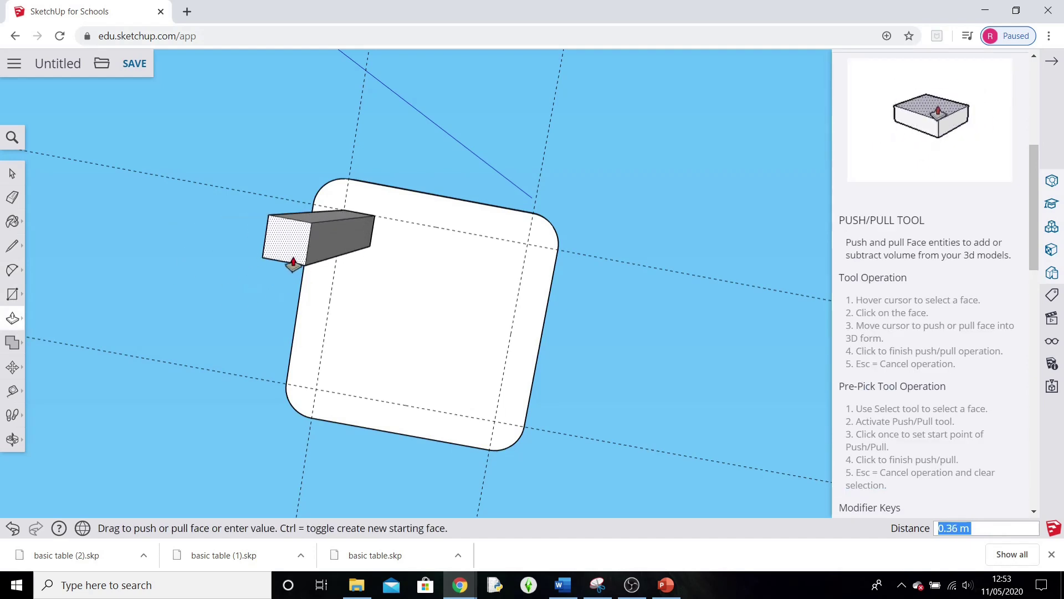
left_click(293, 265)
type("70")
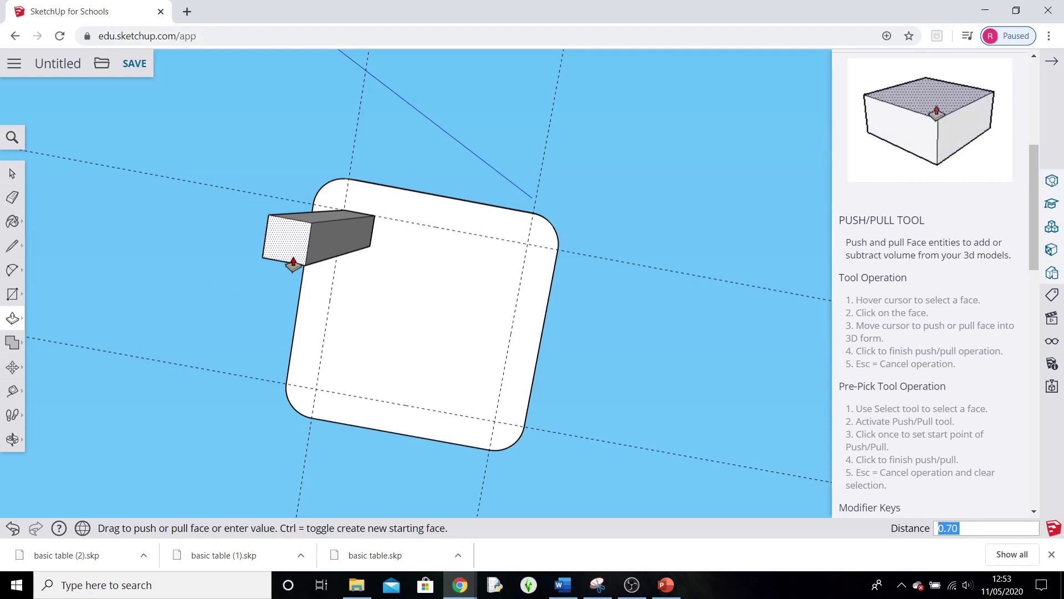
key("Return")
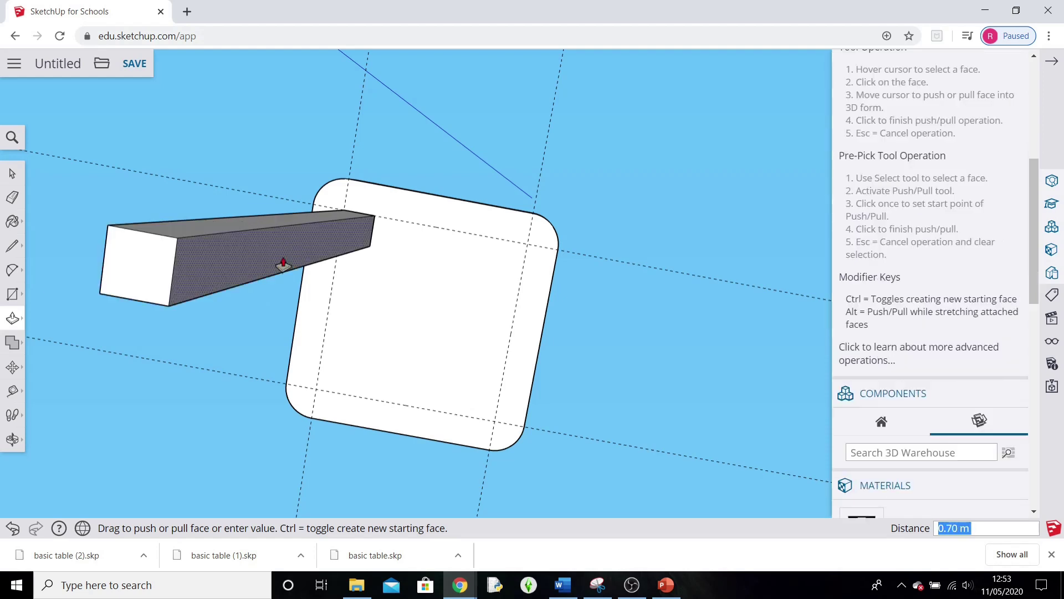
left_click(11, 179)
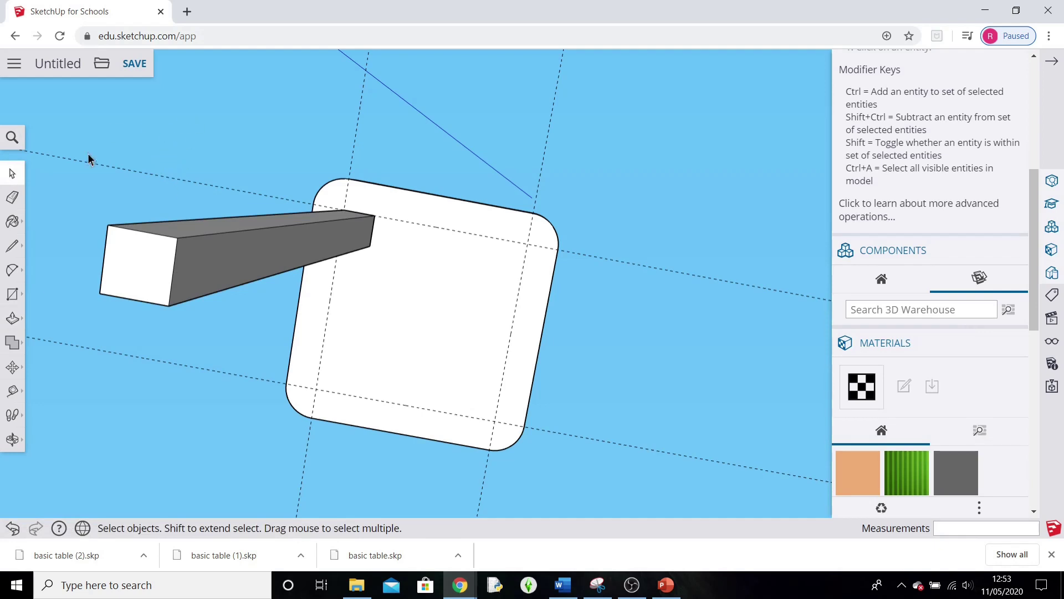
Select the whole leg and turn it into a component named 'Leg'.
triple_click(237, 256)
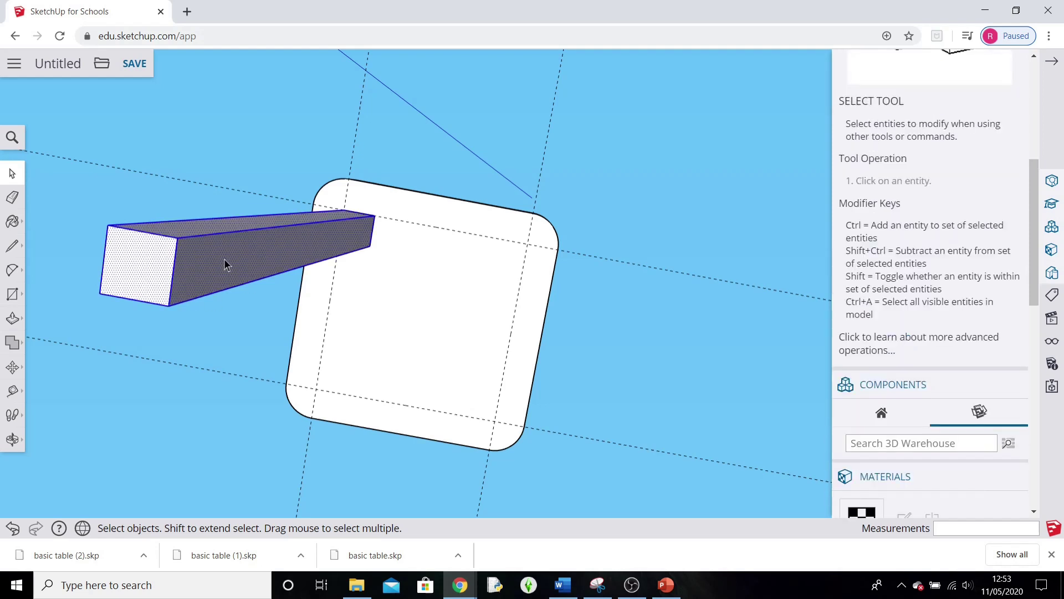
right_click(225, 263)
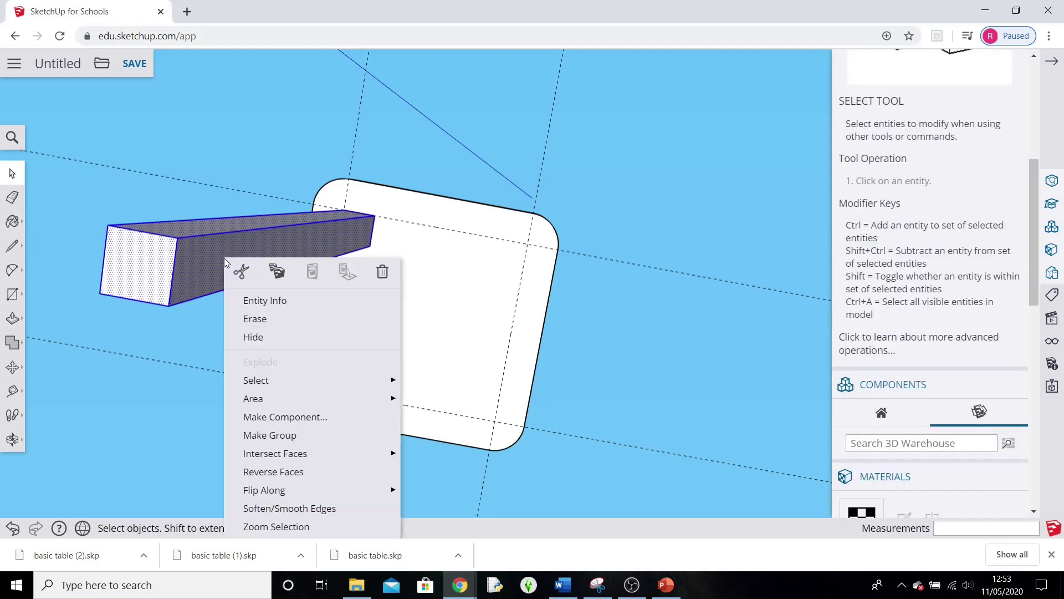
left_click(302, 417)
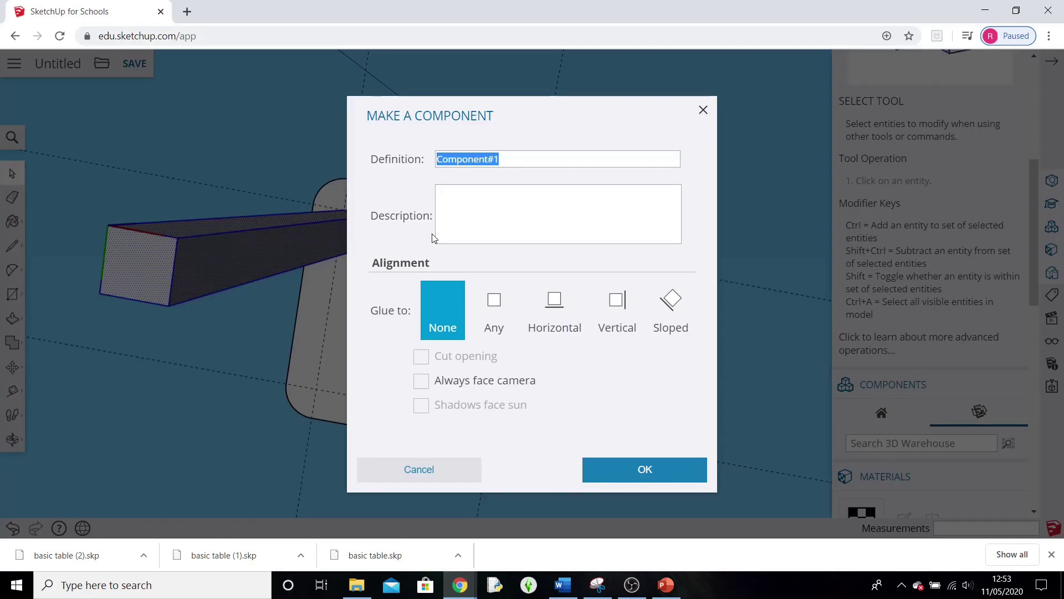
key("BackSpace")
type("Ra")
key("BackSpace")
key("BackSpace")
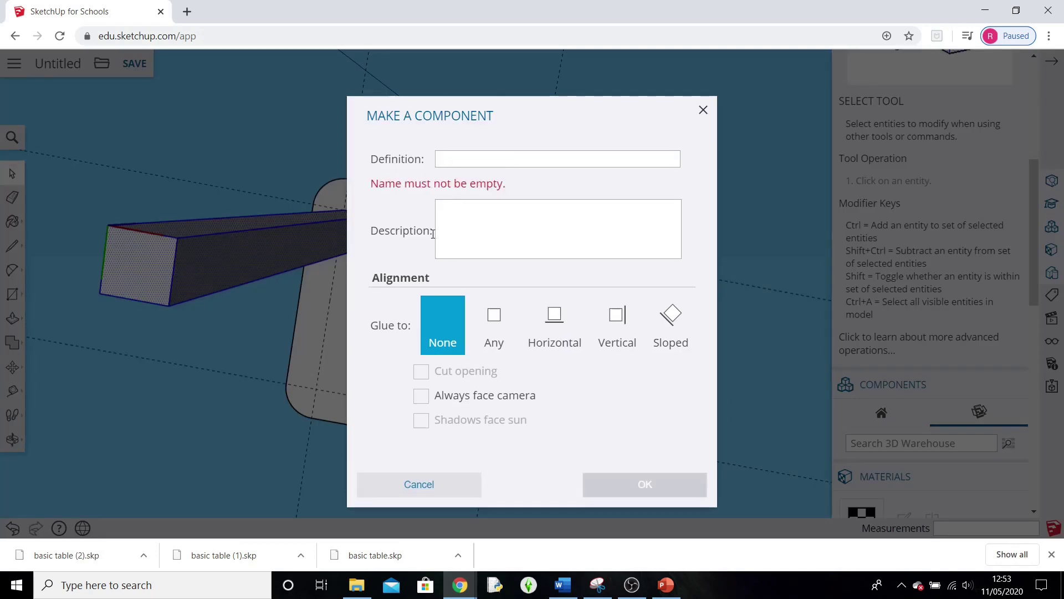
type("Leg")
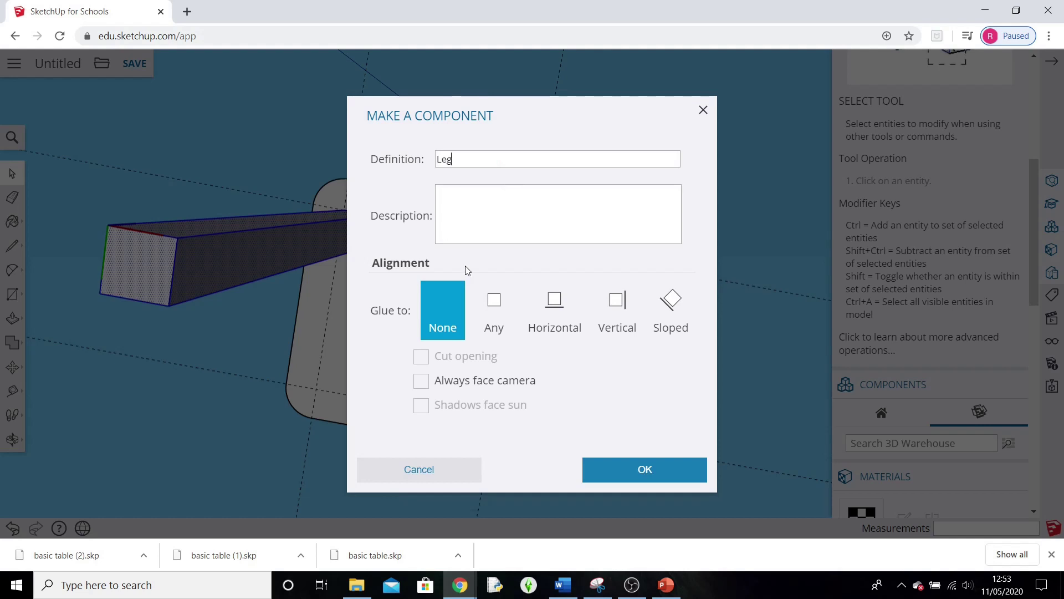
left_click(622, 468)
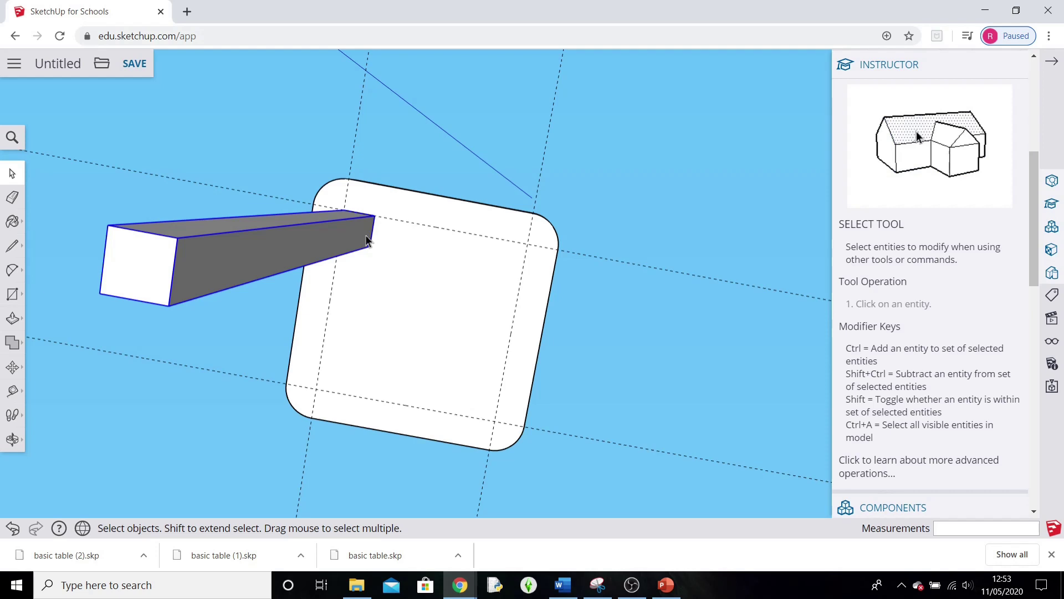
Move-copy the leg to place a second leg on the seat.
left_click(12, 368)
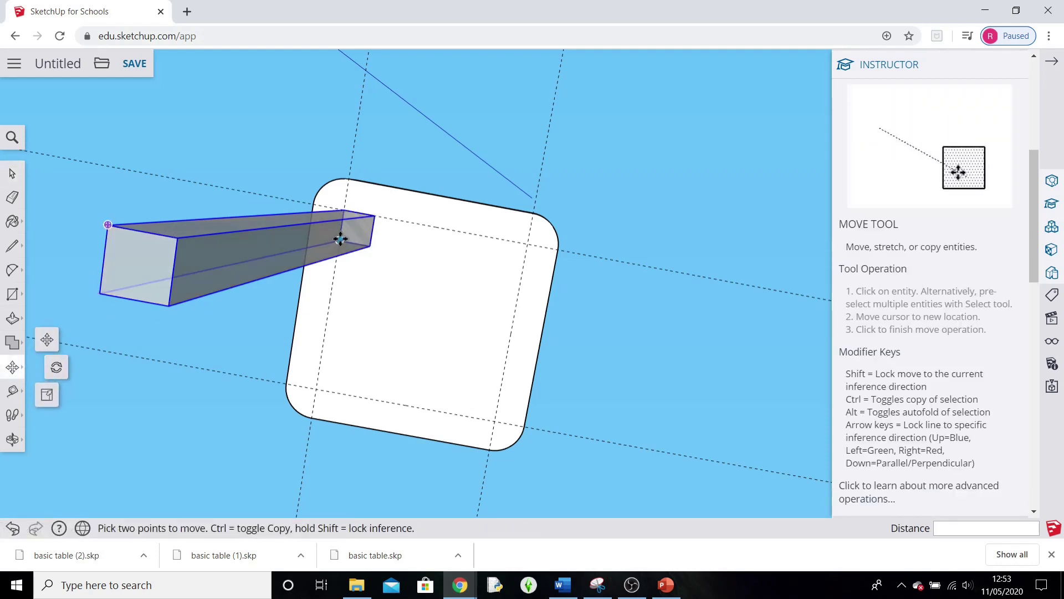
left_click(12, 174)
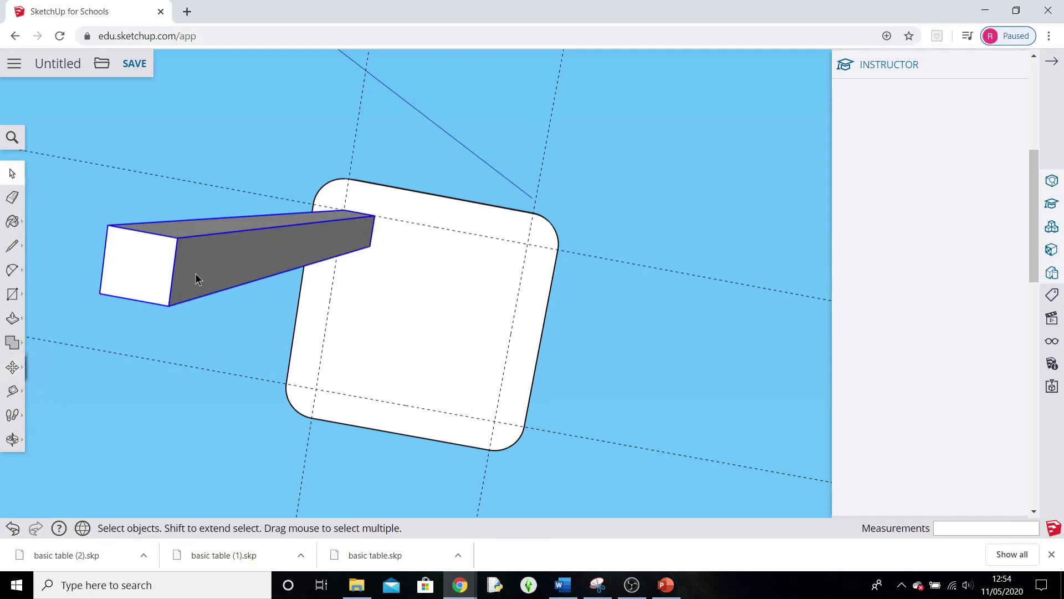
left_click(12, 367)
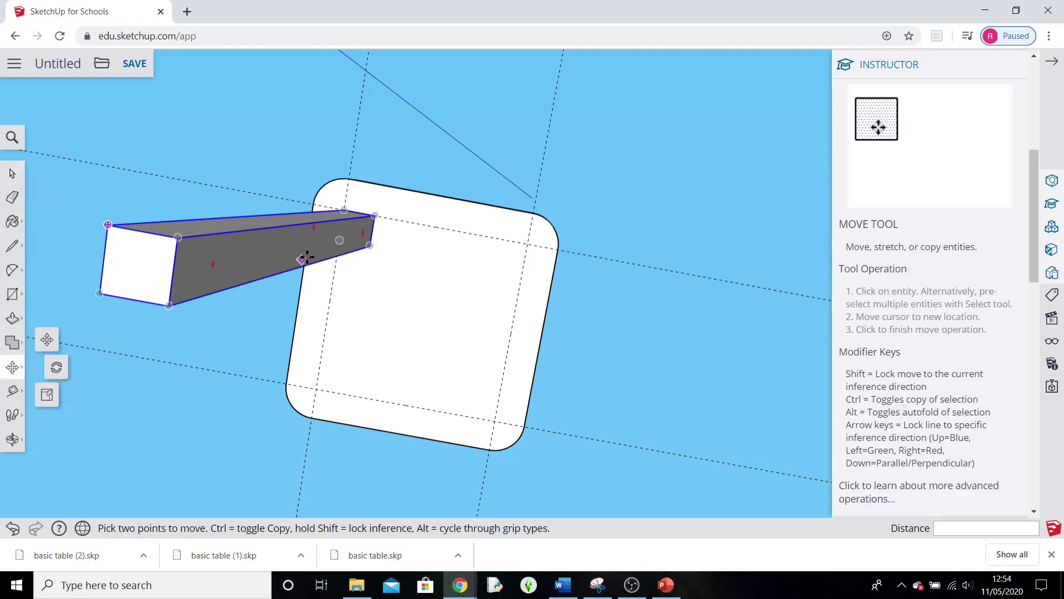
left_click(363, 239, "ctrl")
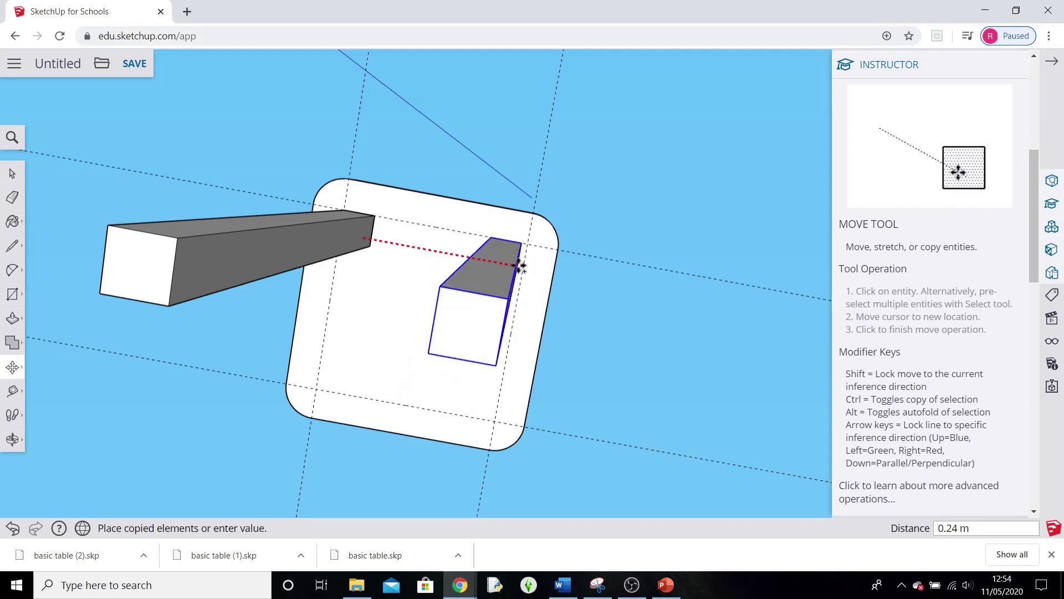
left_click(519, 264)
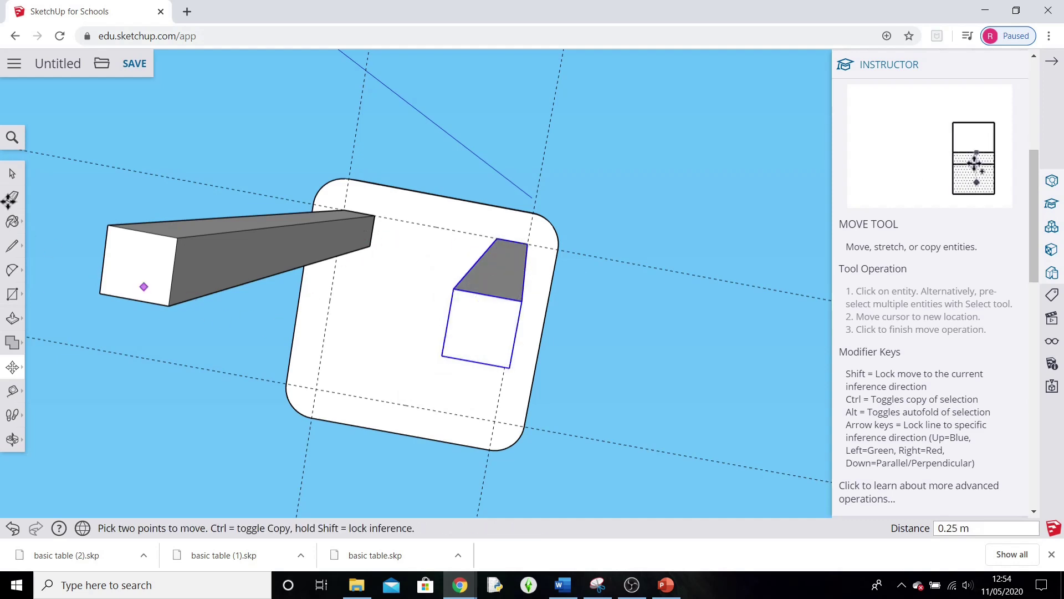
key("space")
Open the left leg for editing and move its end face to lengthen the legs.
left_click(147, 268)
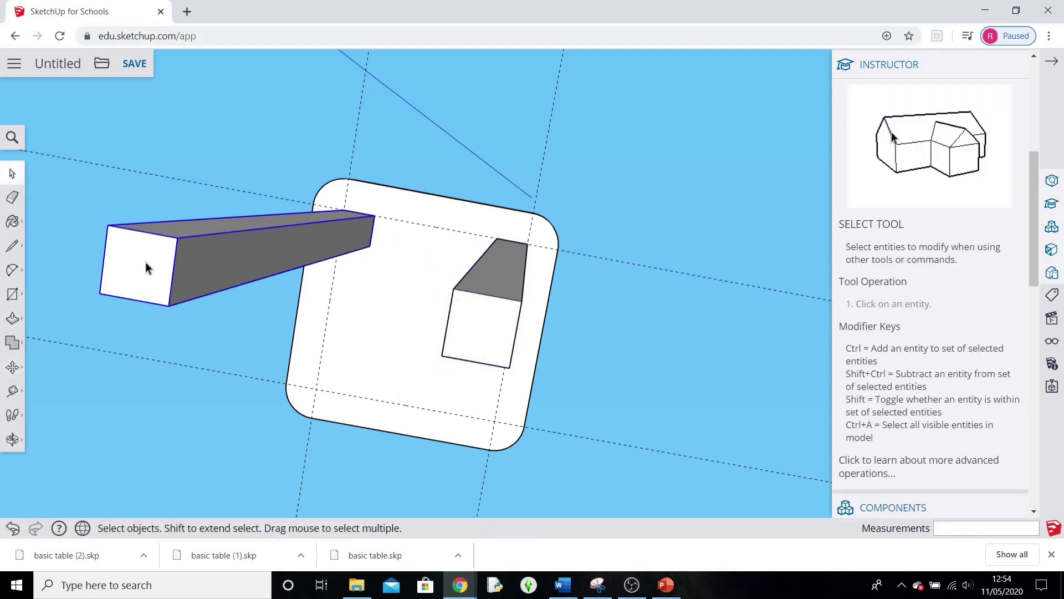
middle_click_drag(195, 256, 303, 327)
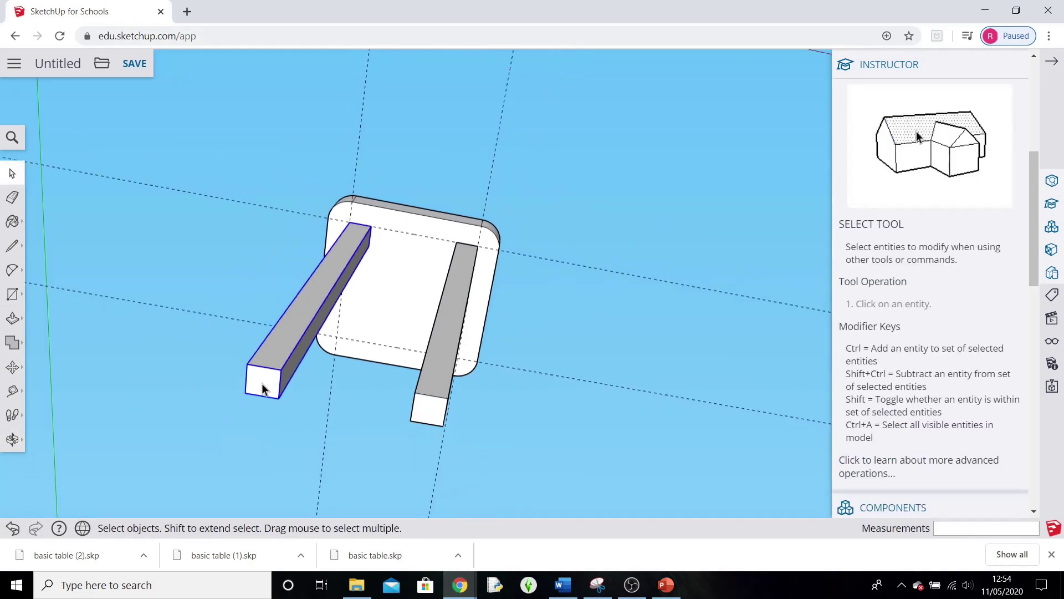
left_click(81, 315)
double_click(260, 388)
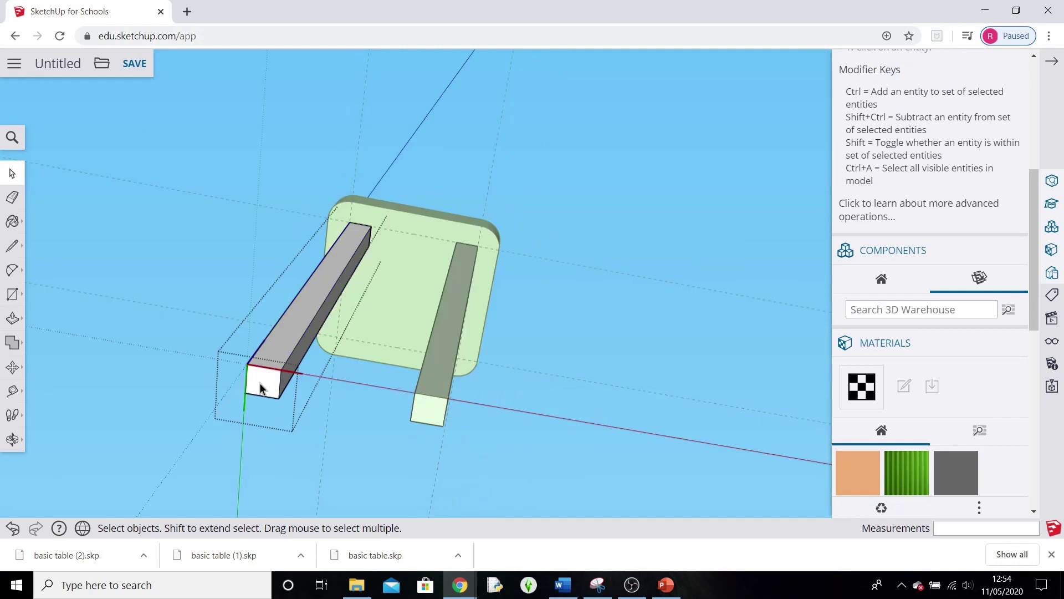
left_click(12, 367)
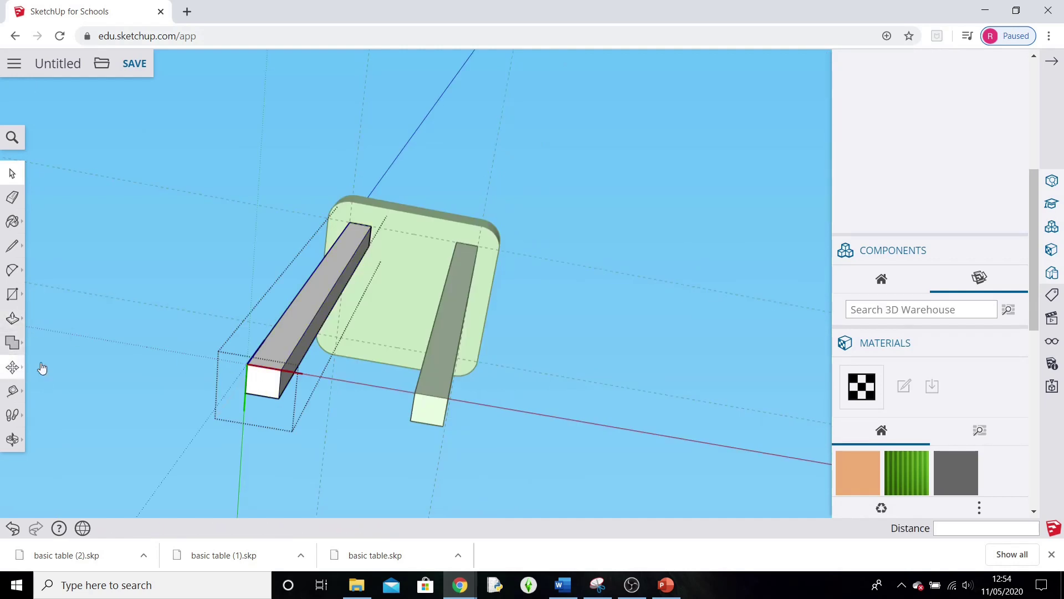
left_click(257, 381)
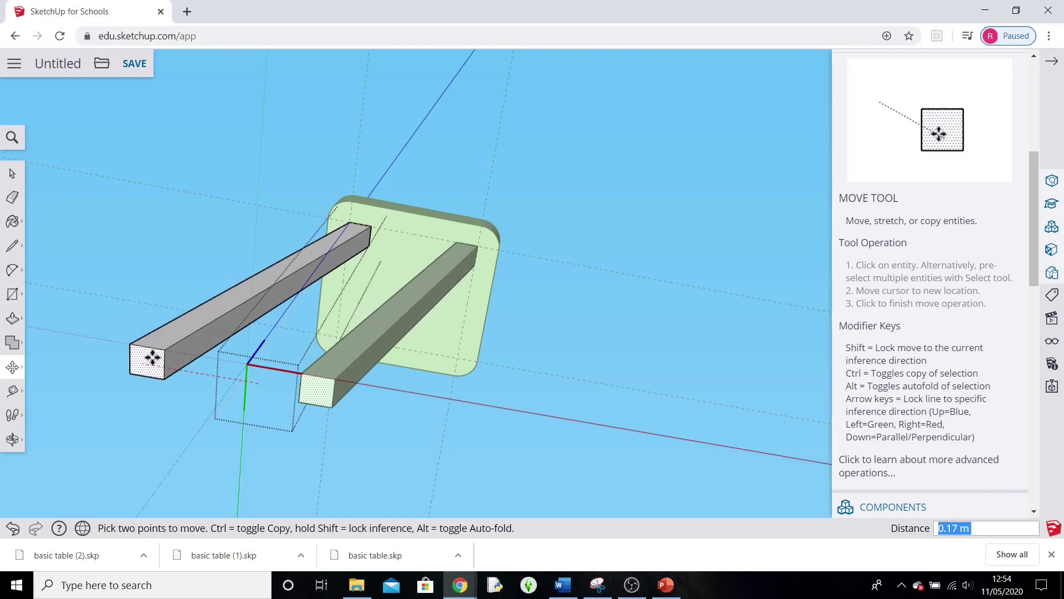
left_click(187, 364)
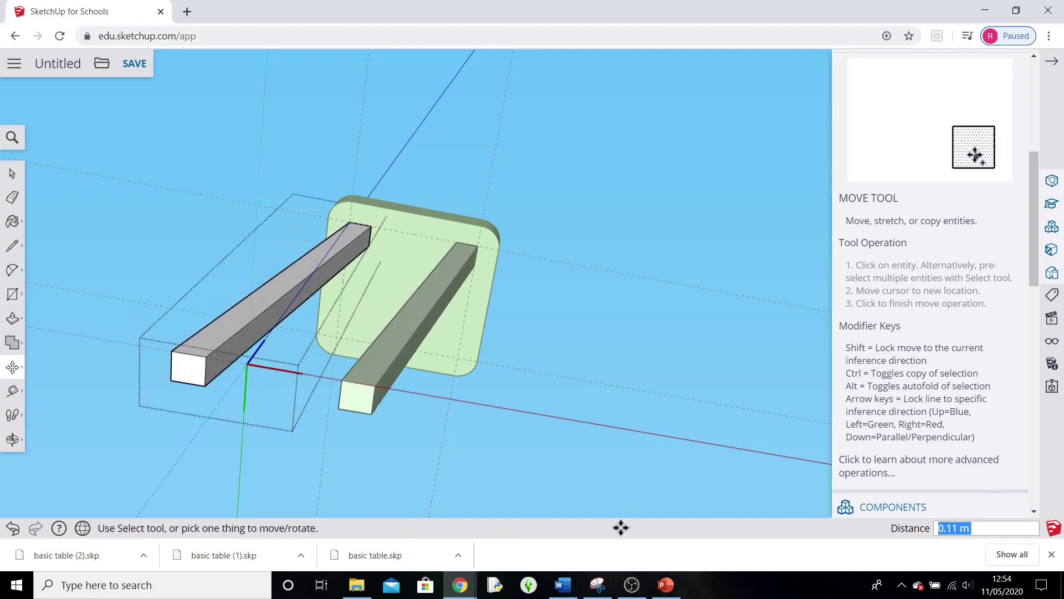
Check the reference stool slide in PowerPoint, then return to the SketchUp model.
left_click(666, 585)
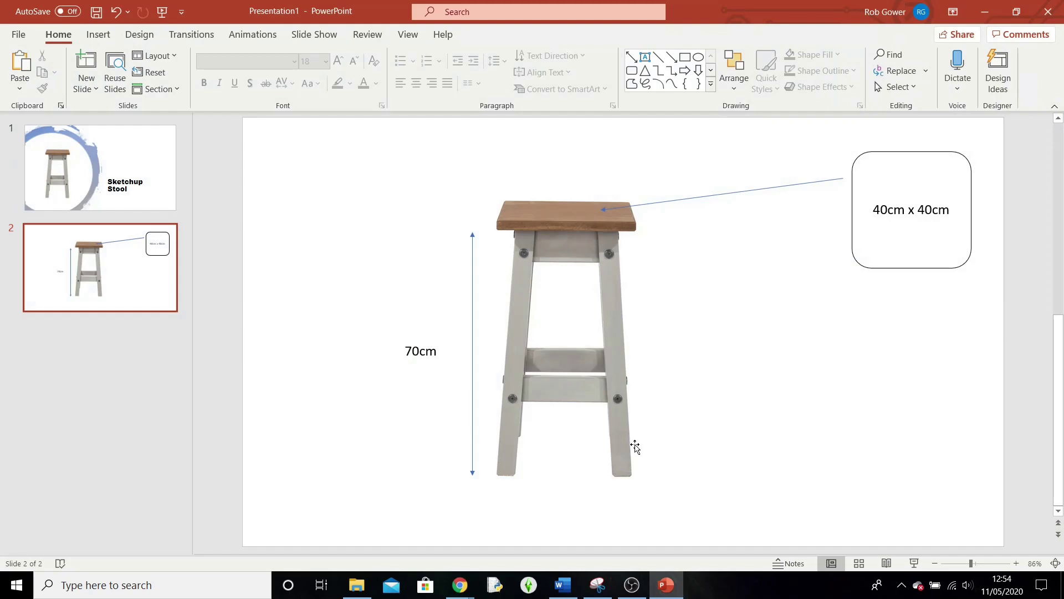
mouse_move(460, 585)
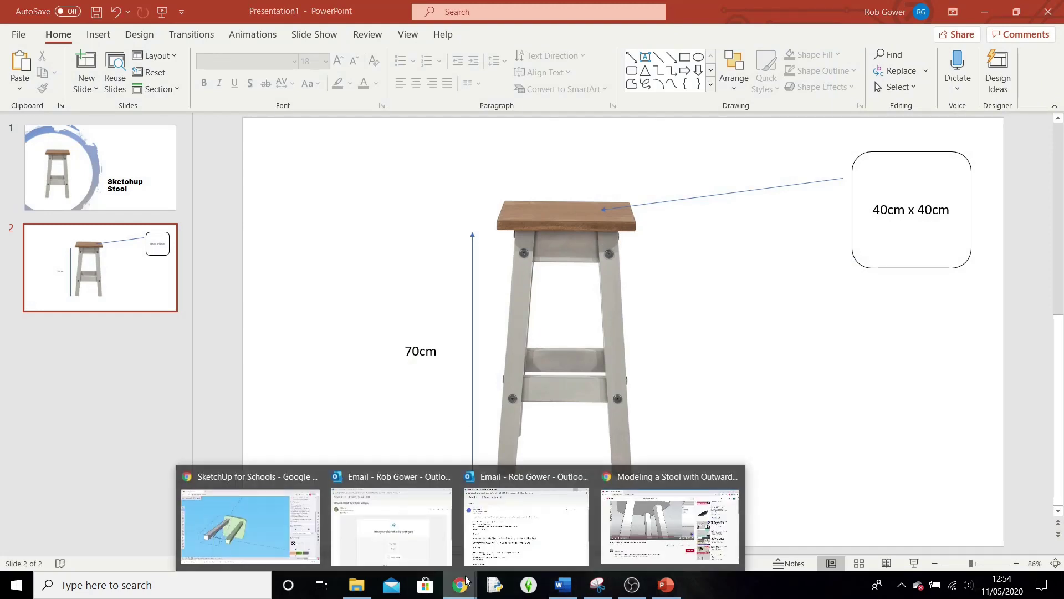
left_click(250, 516)
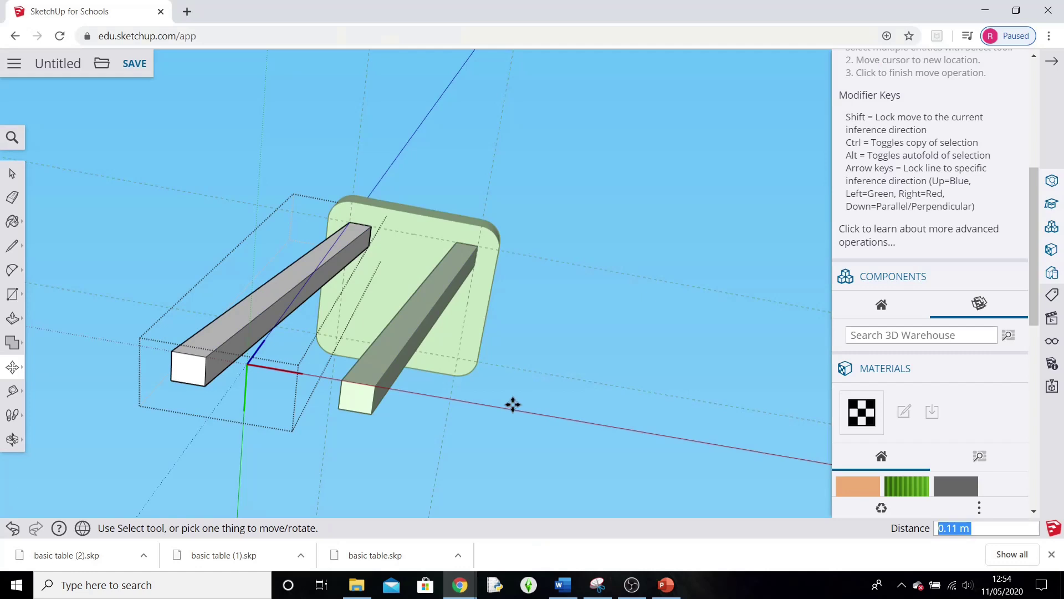
Undo the leg stretch and the copied second leg, leaving one leg at the seat corner.
middle_click_drag(447, 419, 450, 374)
left_click(11, 529)
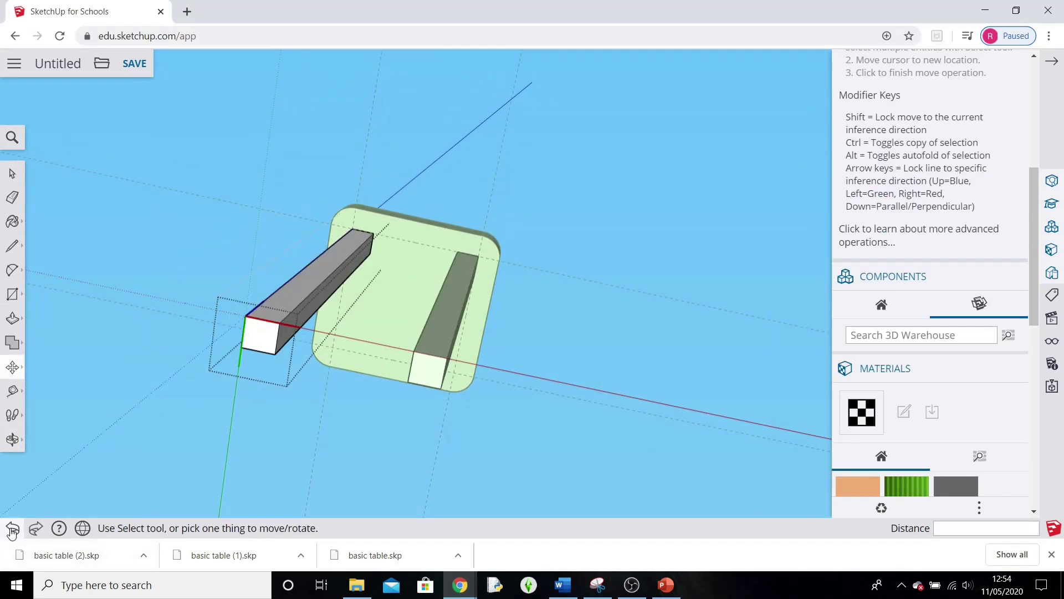
left_click(13, 530)
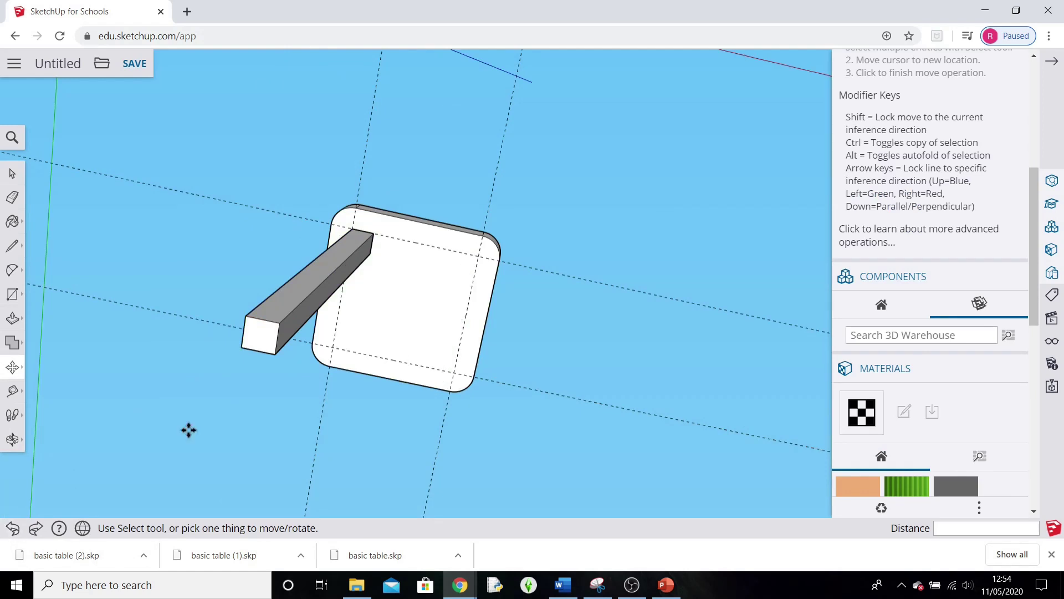
middle_click_drag(316, 431, 371, 351)
scroll(373, 351, "up", 2)
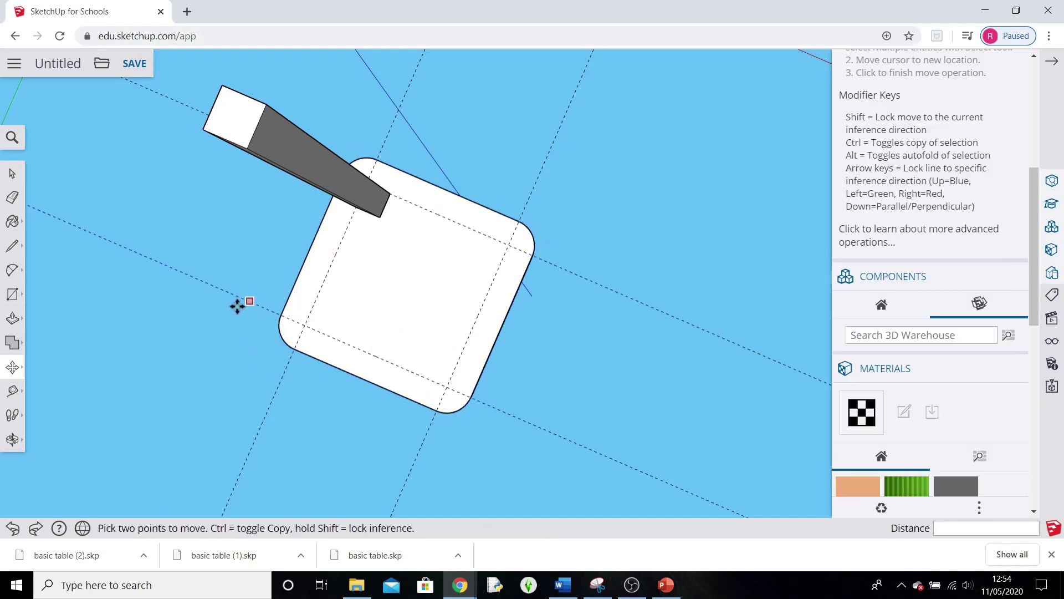
middle_click_drag(216, 233, 172, 373)
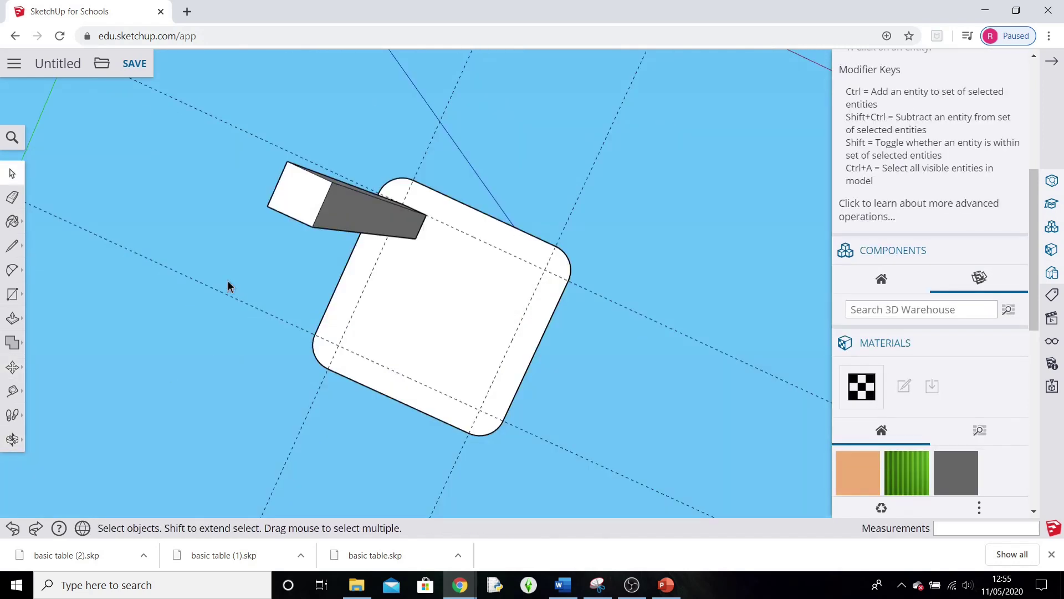
Select the single 0.70 m leg and switch to the Rotate tool.
left_click(309, 197)
left_click(15, 370)
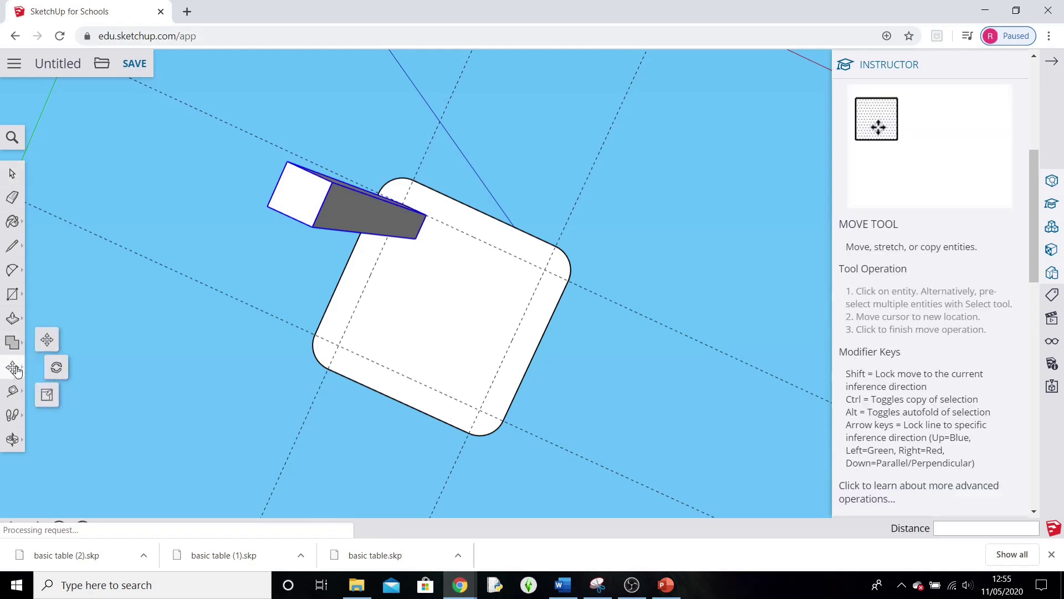
left_click(56, 369)
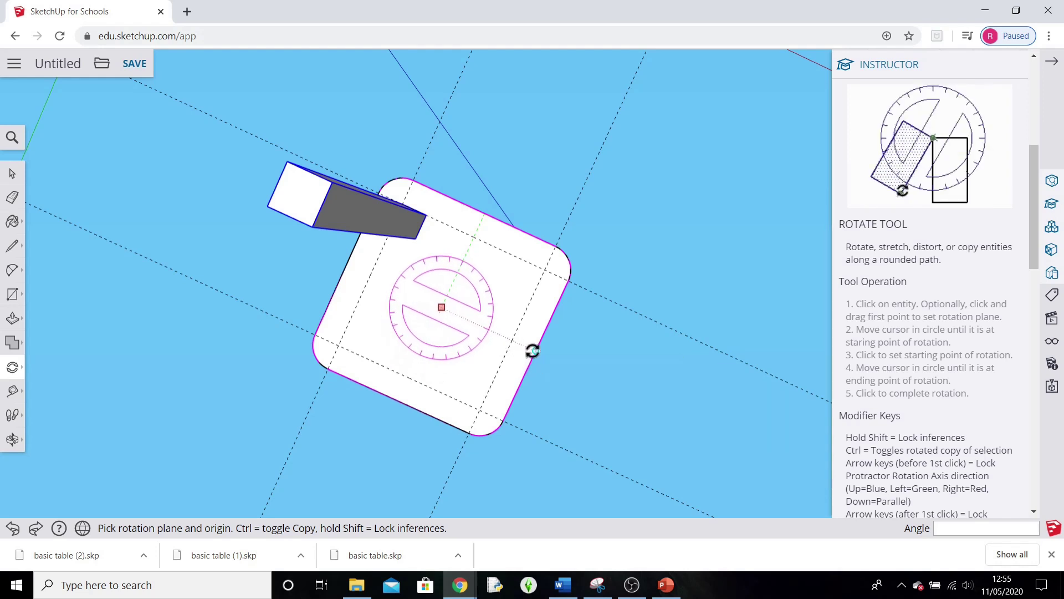
Rotate-copy the leg about the seat centre, making three copies for the remaining corners.
left_click_drag(533, 350, 517, 316)
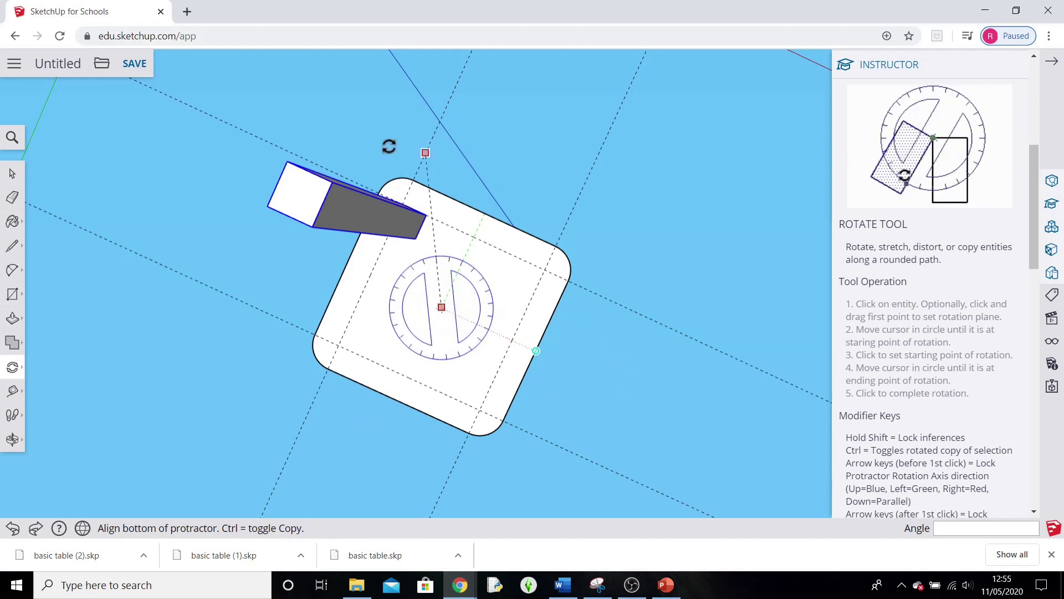
left_click_drag(264, 425, 304, 201)
left_click_drag(378, 176, 556, 275)
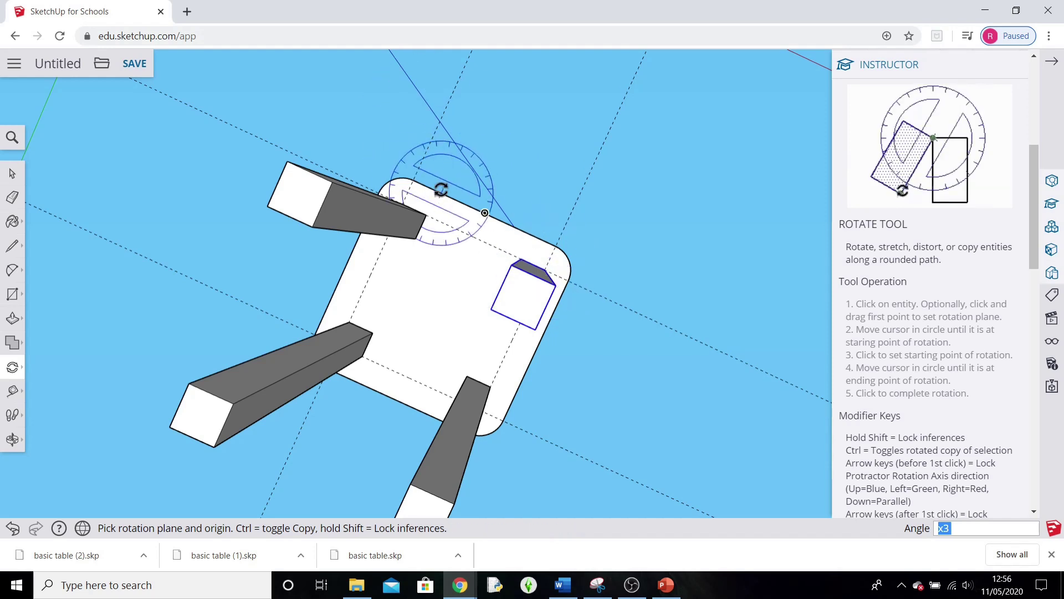
Save the four-legged stool model to OneDrive under the name 'Stool'.
left_click(137, 65)
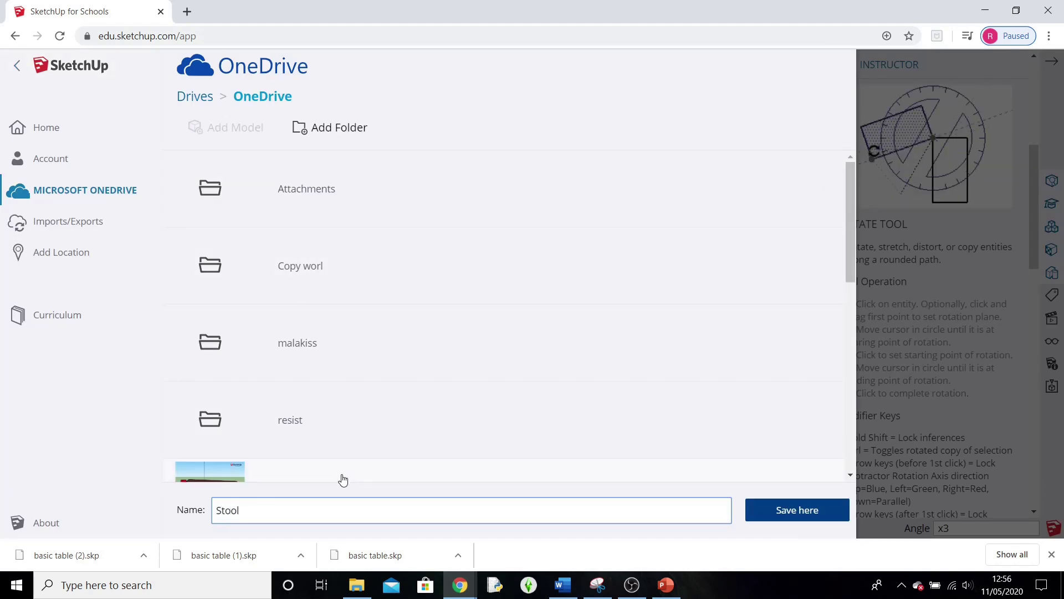
key("Return")
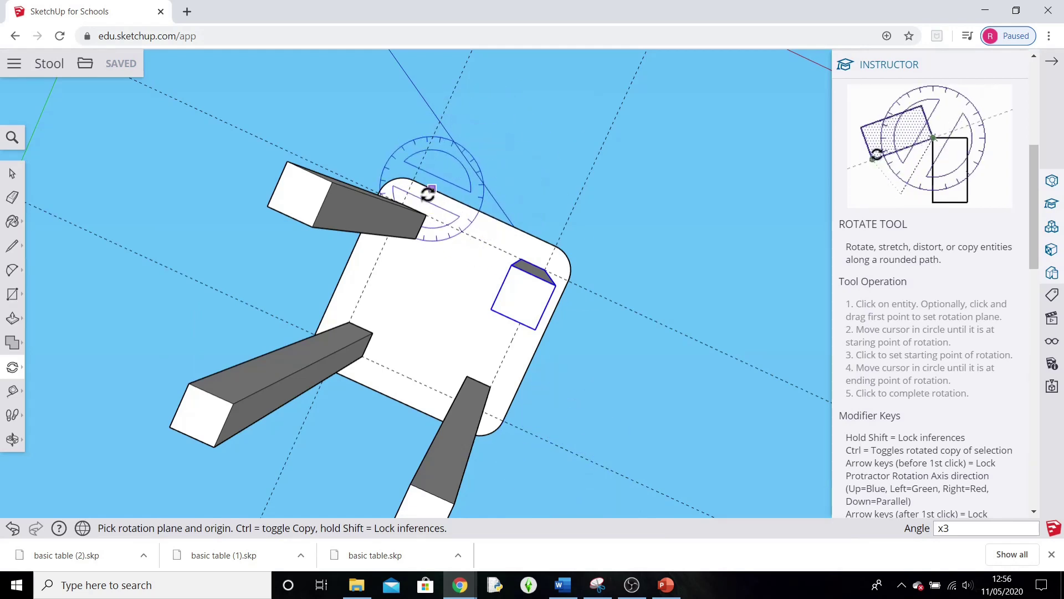
left_click(11, 370)
left_click(43, 339)
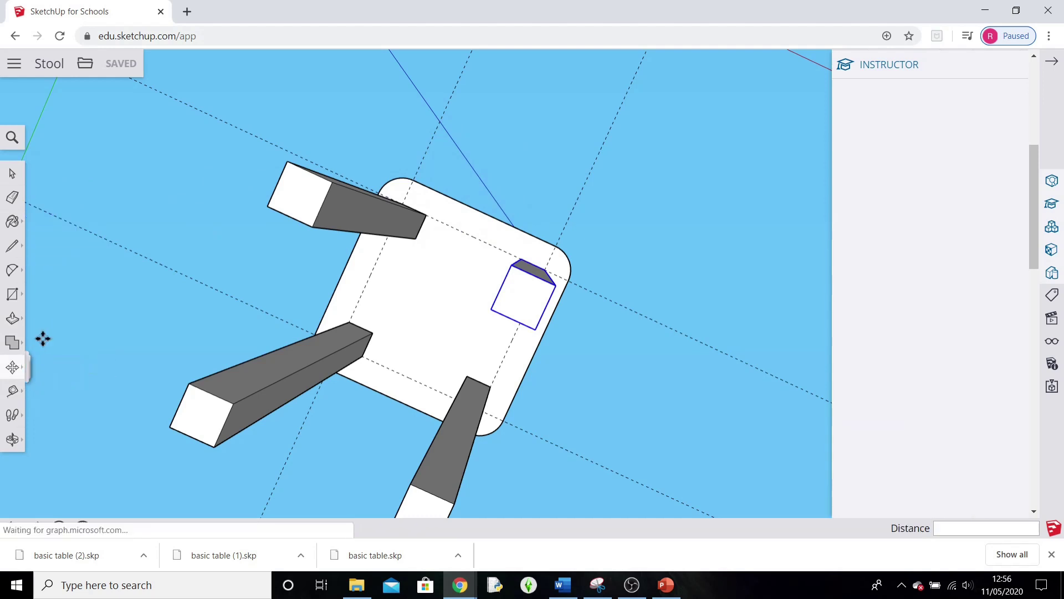
Select the top-left leg and open it for editing.
left_click(12, 175)
left_click(308, 199)
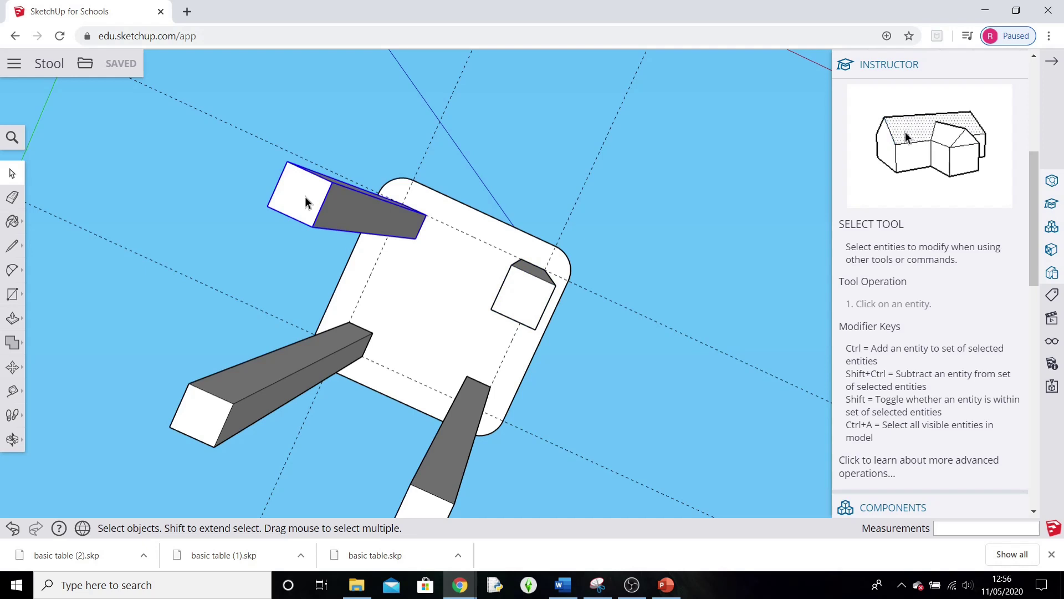
double_click(307, 201)
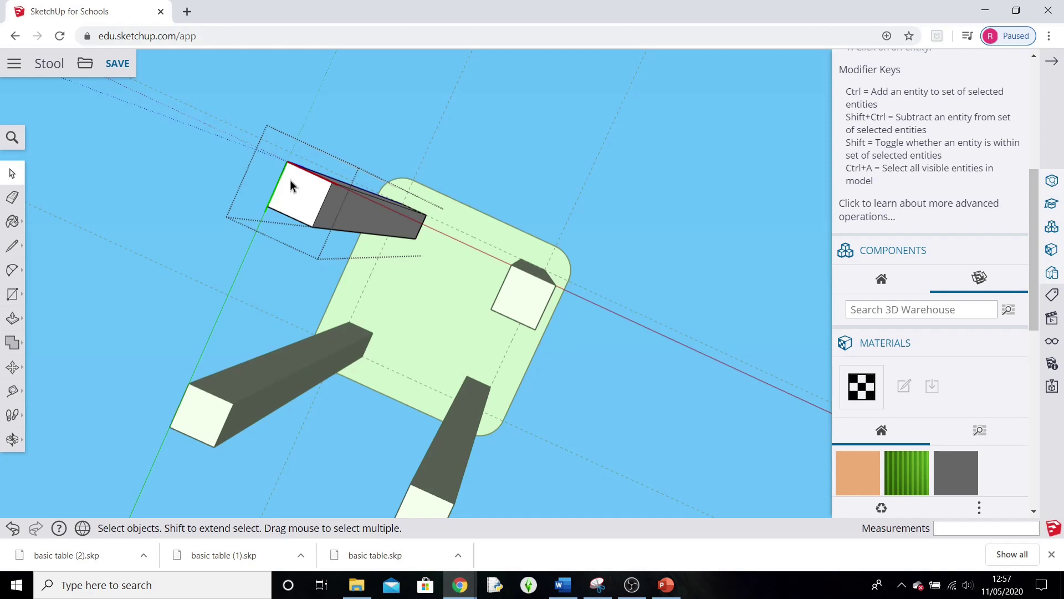
Move the leg's end face to lengthen it, then undo and redo that change.
left_click(12, 366)
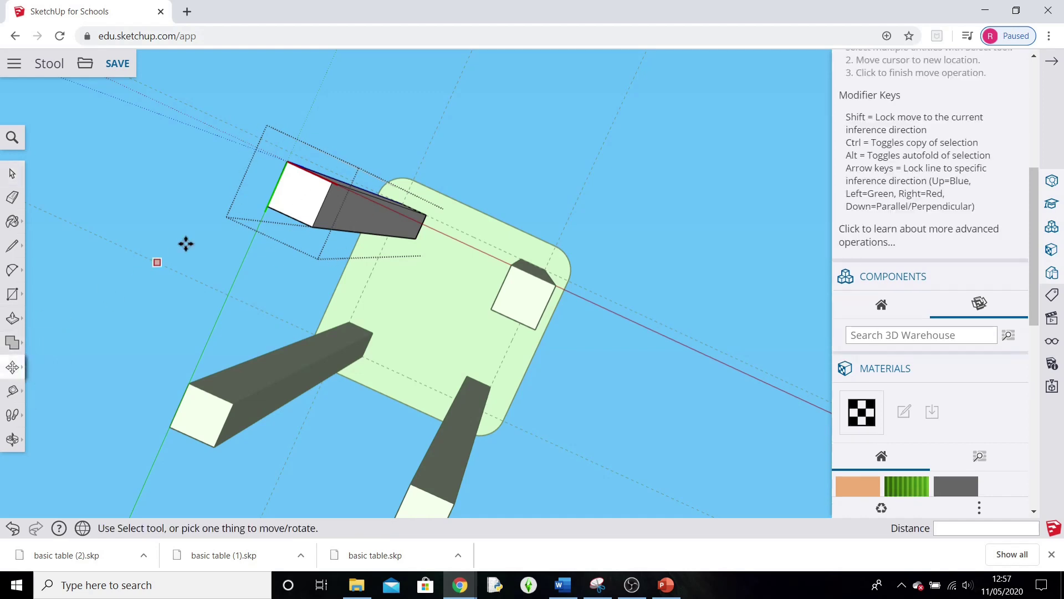
left_click(300, 198)
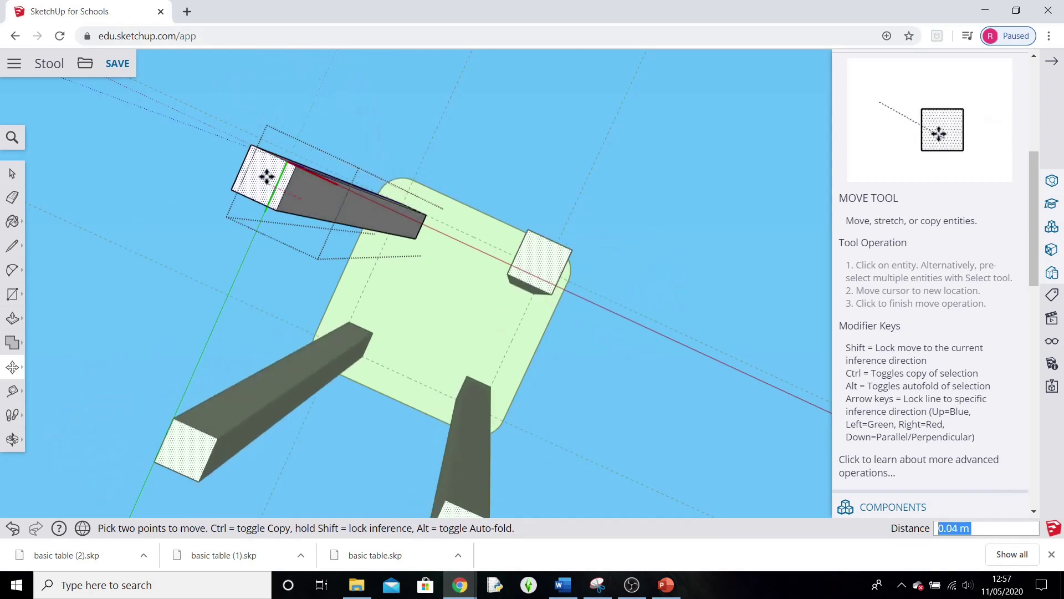
left_click(309, 170)
left_click(10, 528)
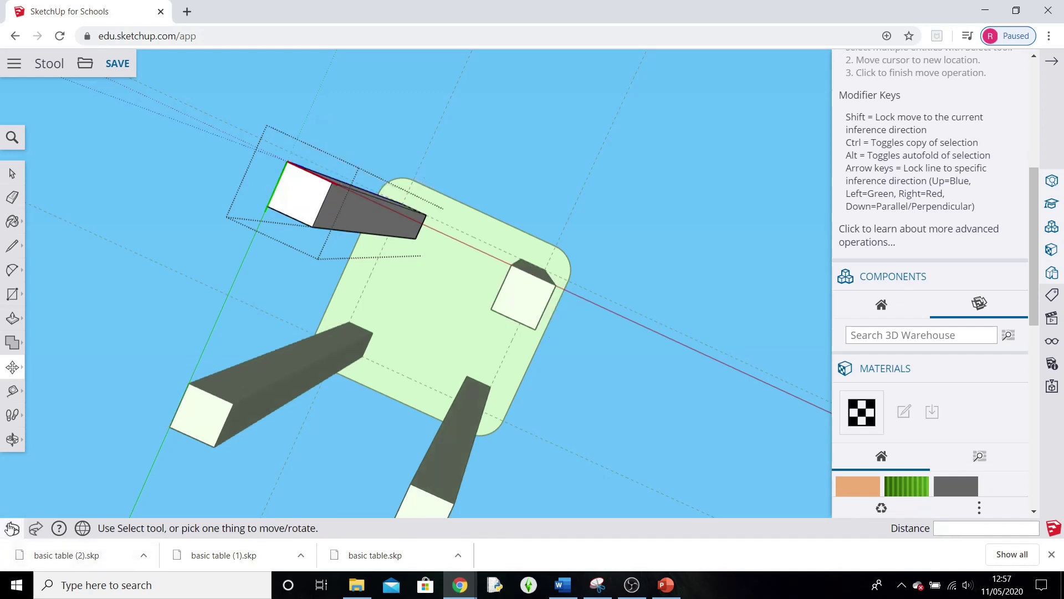
left_click(36, 530)
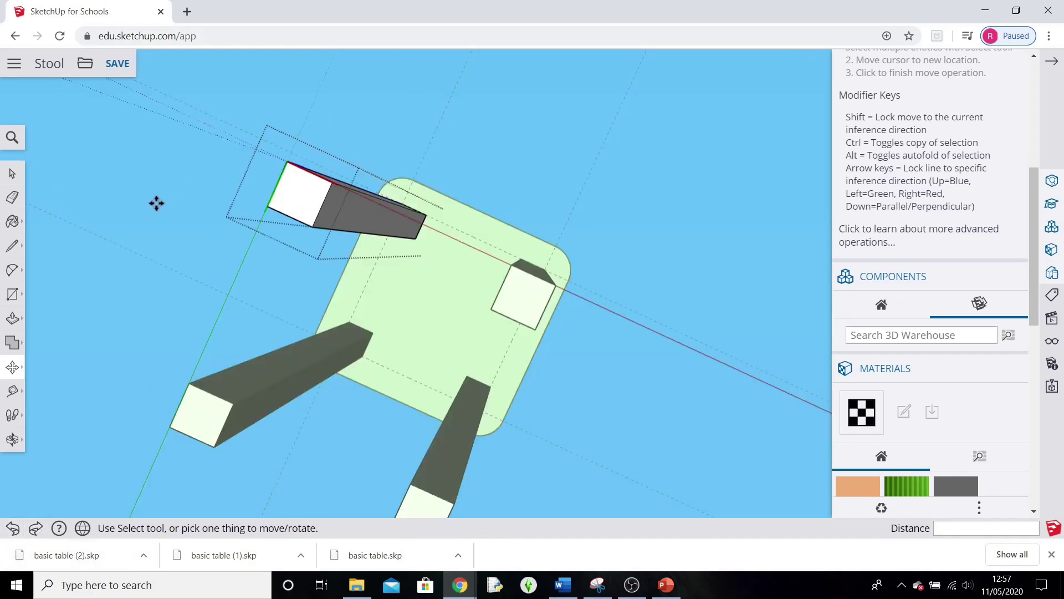
Move the leg's end face 0.05 m along the red axis.
middle_click_drag(197, 266, 485, 259)
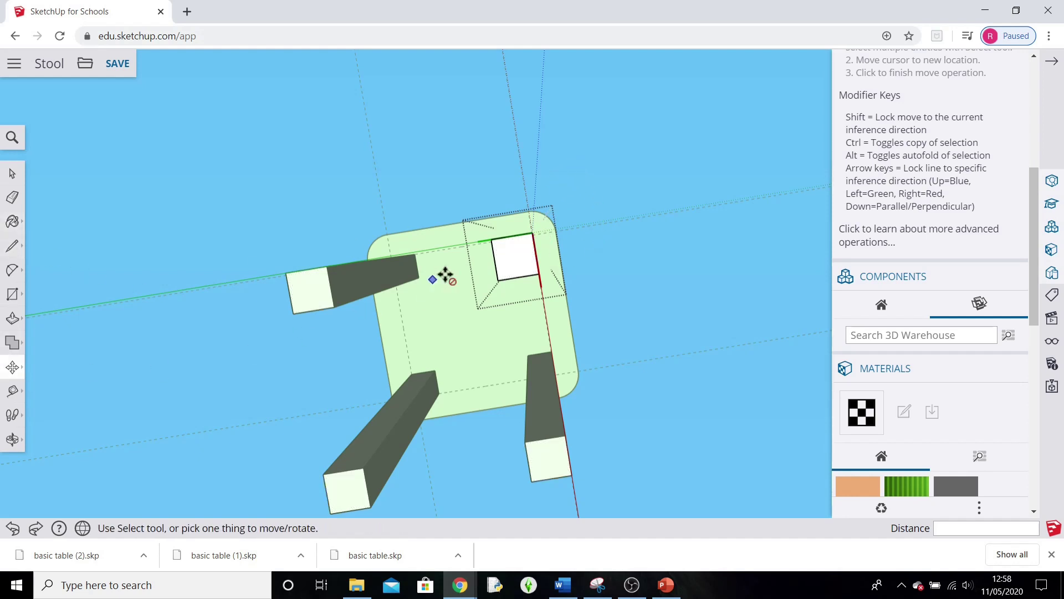
left_click(508, 261)
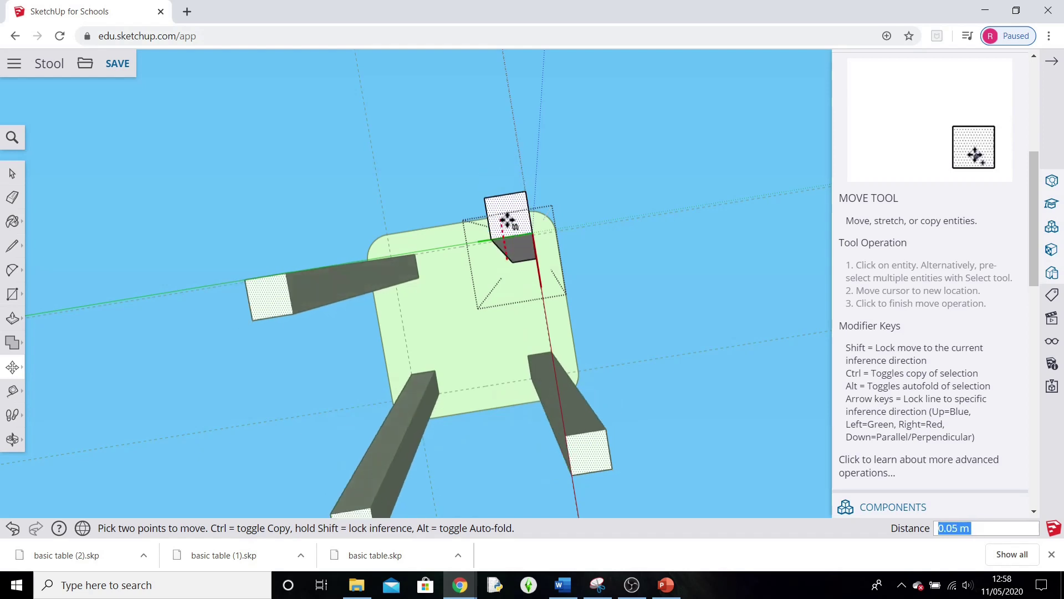
type("0.05")
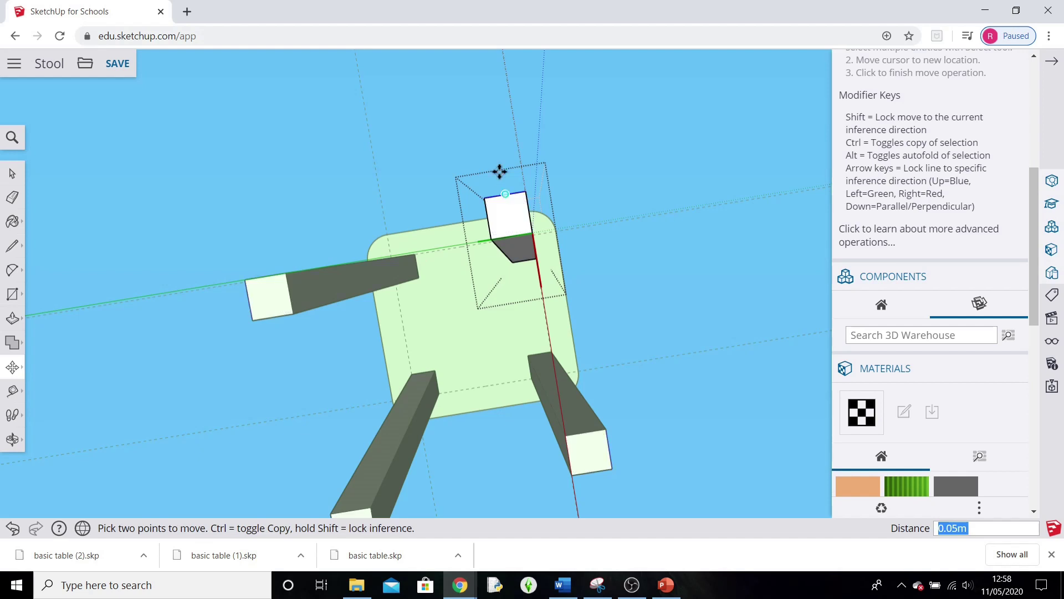
Commit the 0.05 m shift of the leg's top end so all four legs splay outward.
left_click(505, 214)
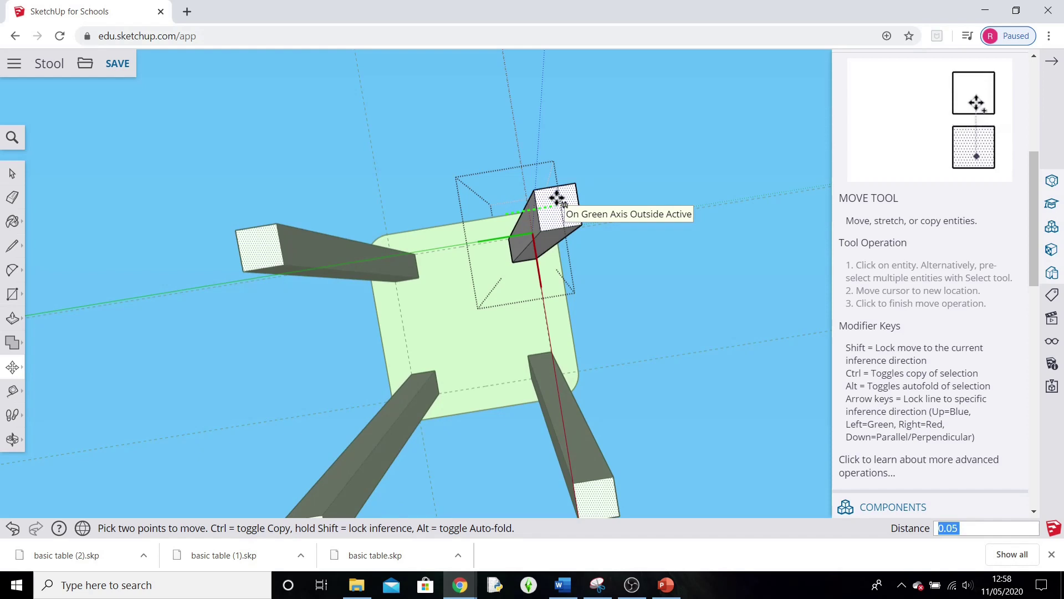
left_click(556, 198)
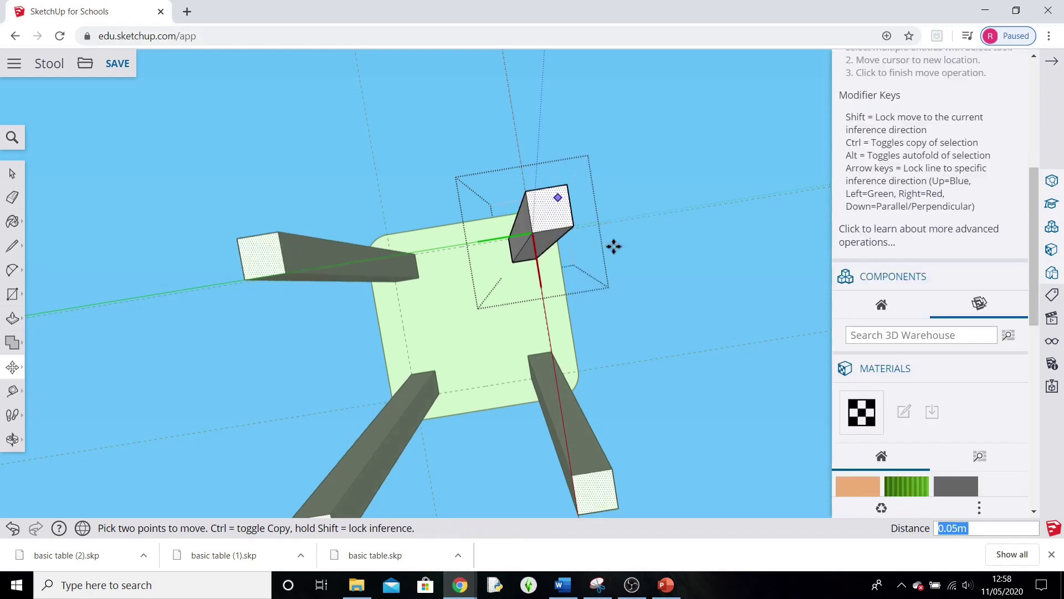
mouse_move(615, 372)
middle_mouse_down()
mouse_move(658, 314)
mouse_move(630, 366)
middle_mouse_up()
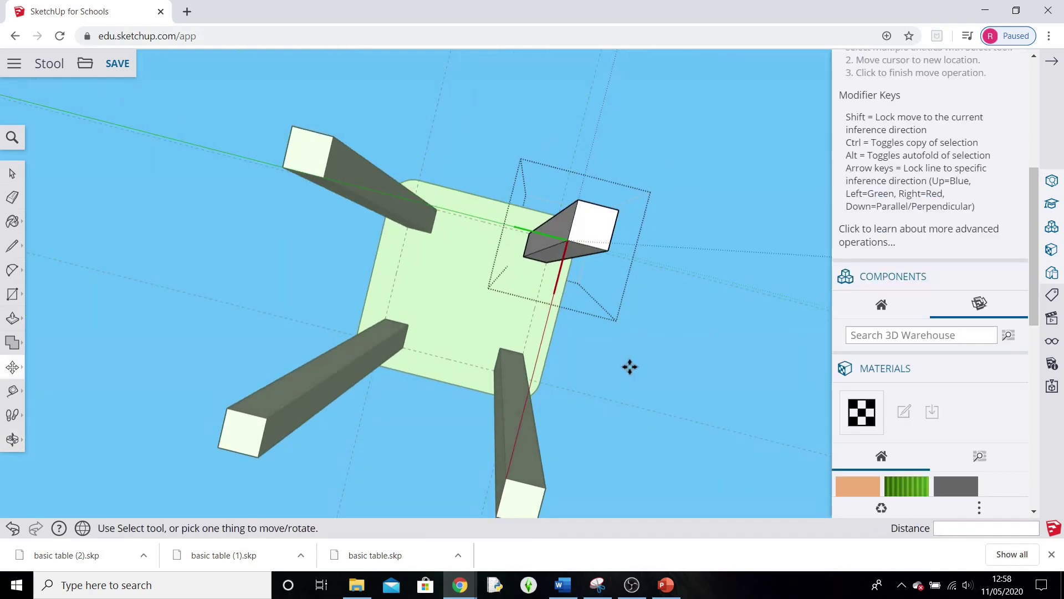
middle_click_drag(623, 233, 666, 284)
middle_click_drag(603, 324, 123, 222)
key("space")
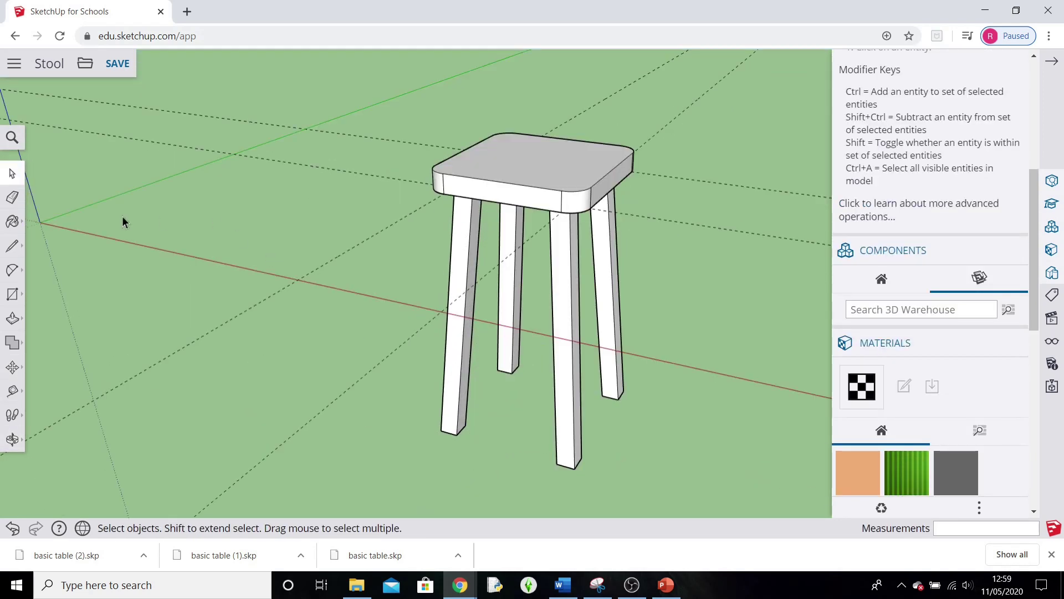
left_click(15, 200)
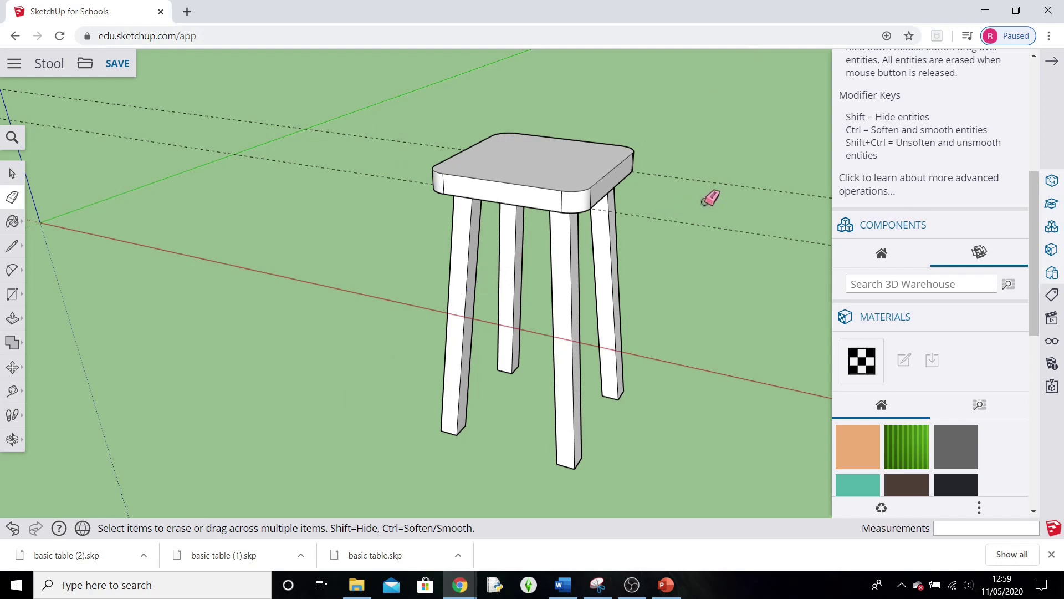
scroll(709, 200, "up", 4)
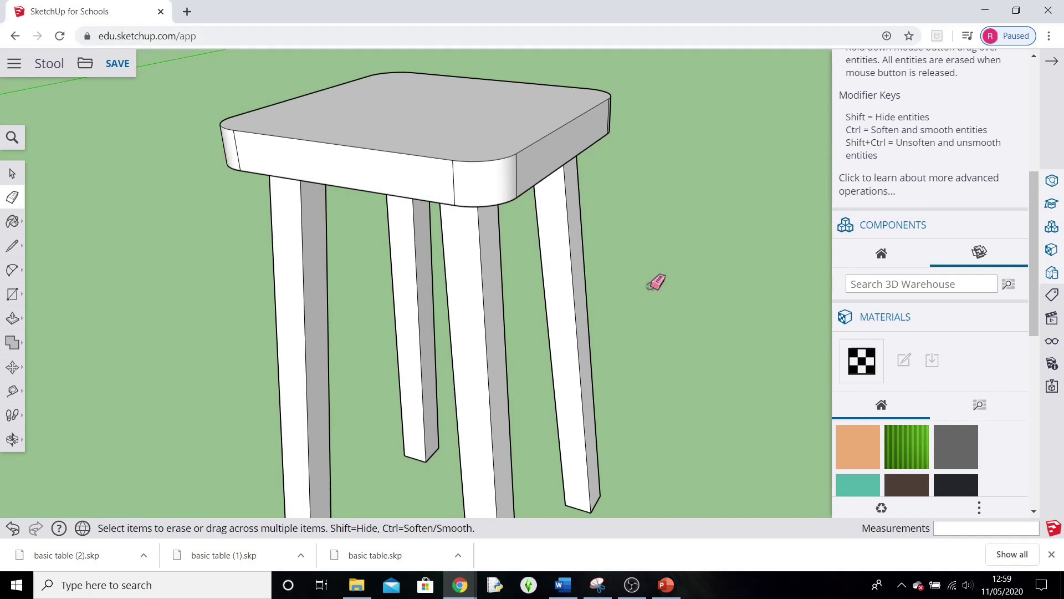
middle_click_drag(653, 283, 551, 378)
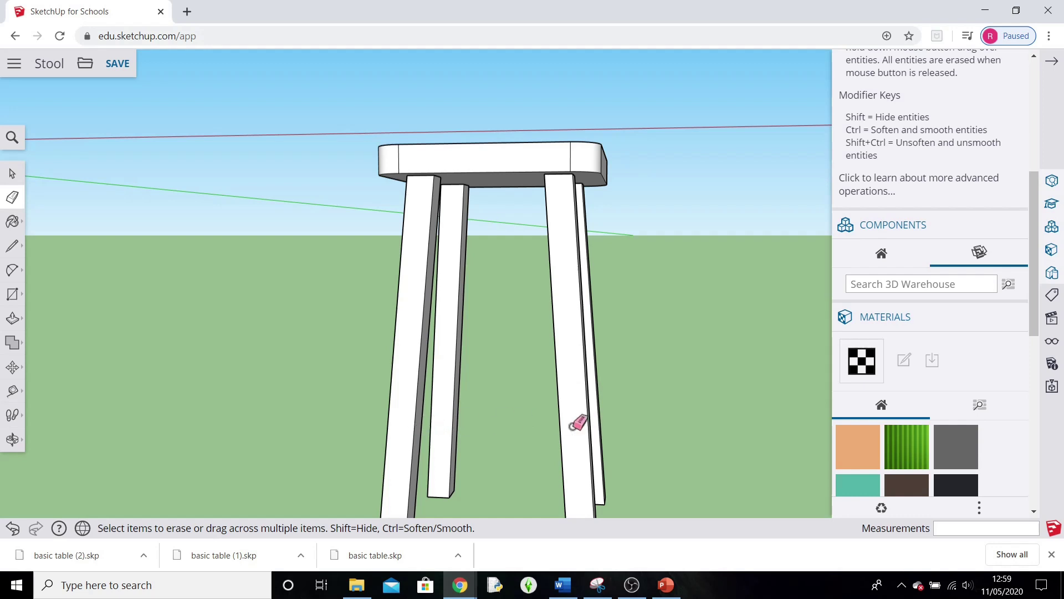
scroll(680, 377, "down", 1)
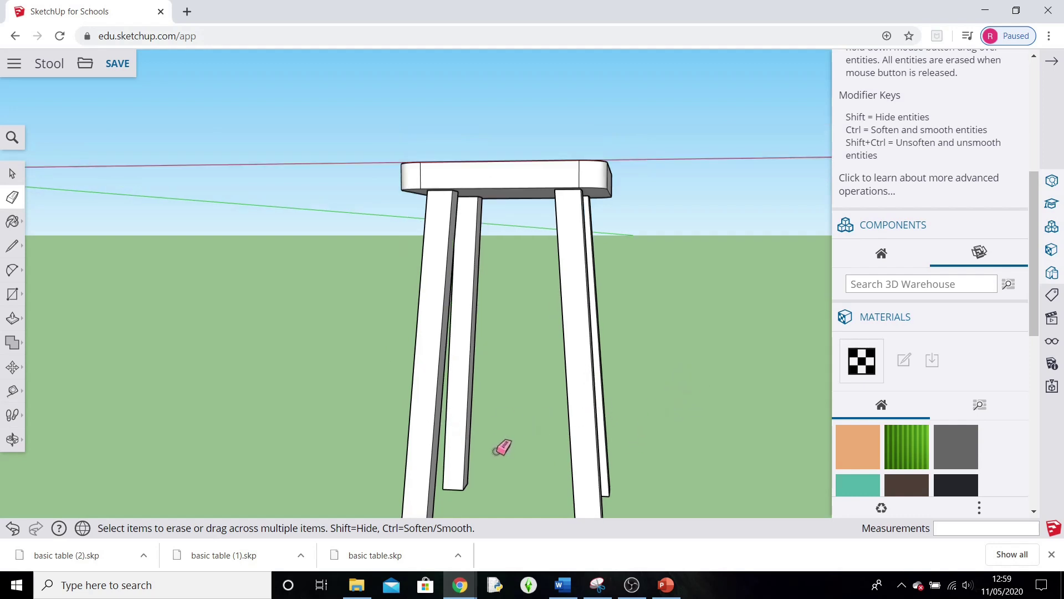
scroll(502, 448, "up", 4)
mouse_move(516, 435)
middle_mouse_down()
mouse_move(300, 422)
mouse_move(397, 449)
mouse_move(376, 451)
mouse_move(455, 448)
mouse_move(442, 475)
mouse_move(463, 347)
mouse_move(452, 328)
mouse_move(458, 461)
mouse_move(467, 427)
middle_mouse_up()
scroll(456, 451, "up", 1)
scroll(469, 430, "up", 3)
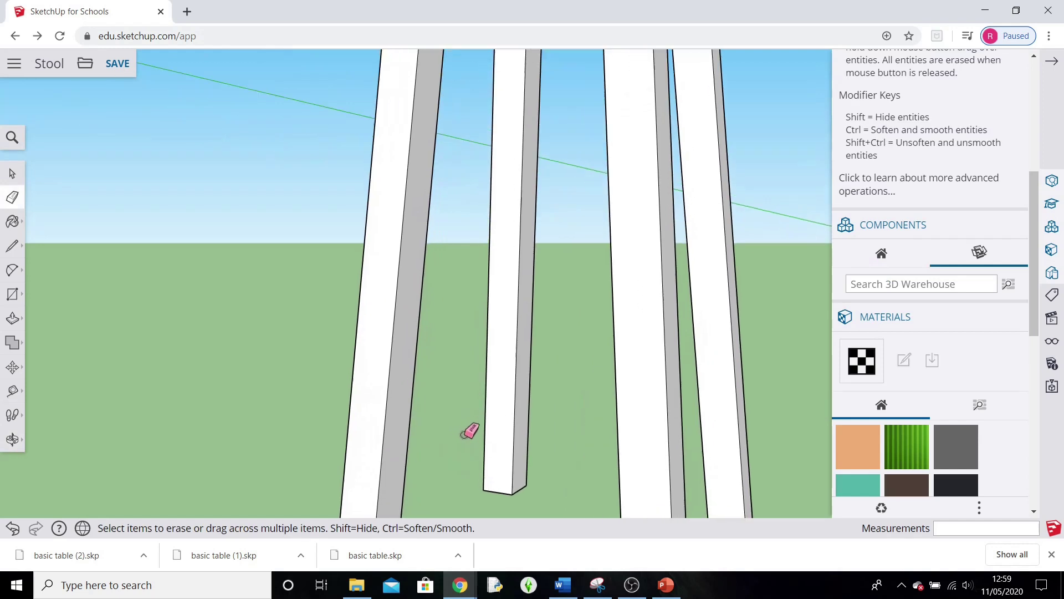
left_click(13, 294)
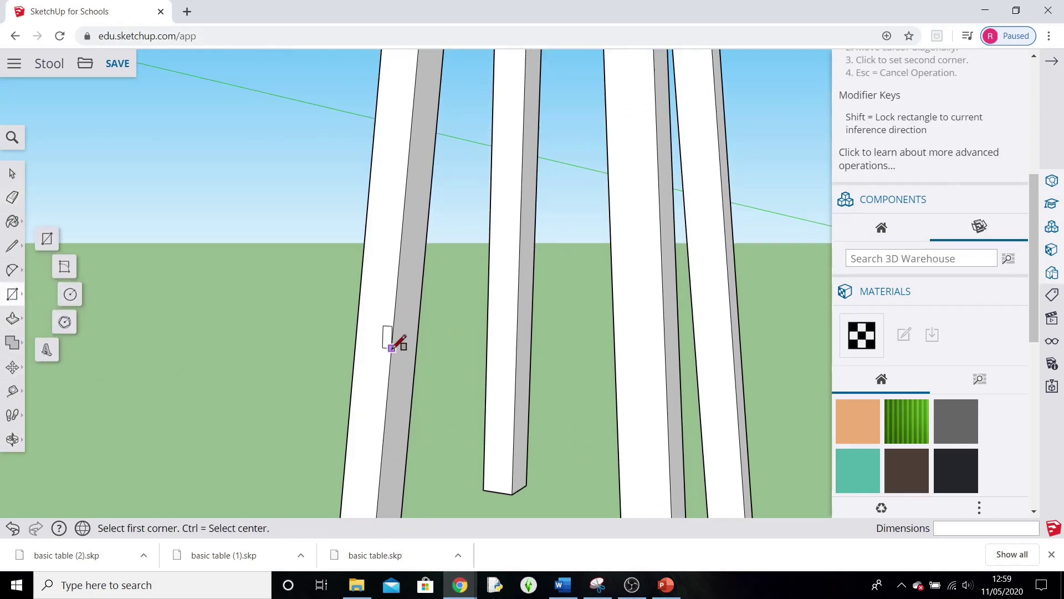
left_click(393, 332)
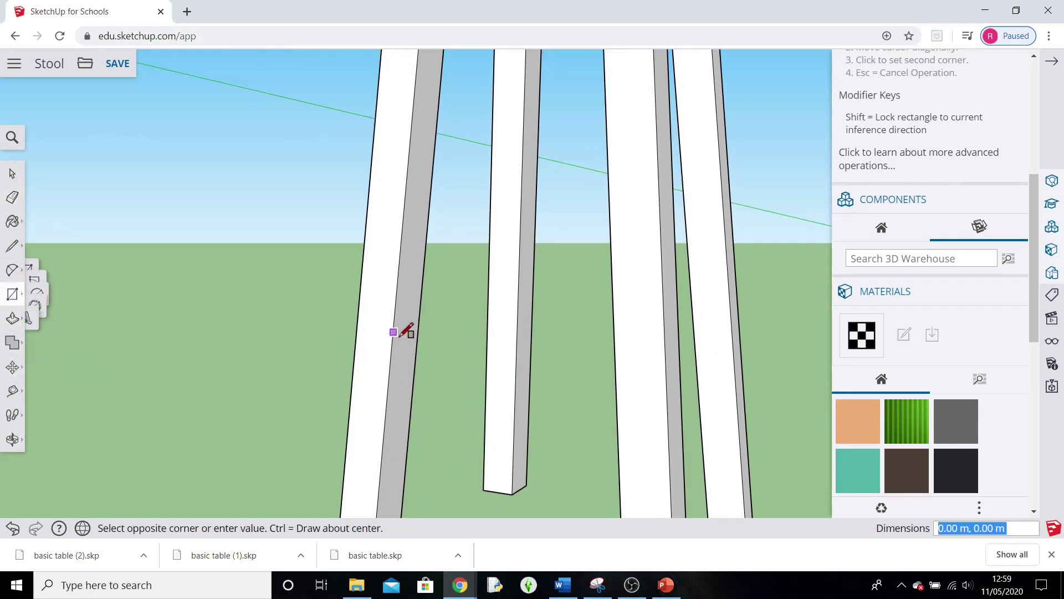
left_click(414, 380)
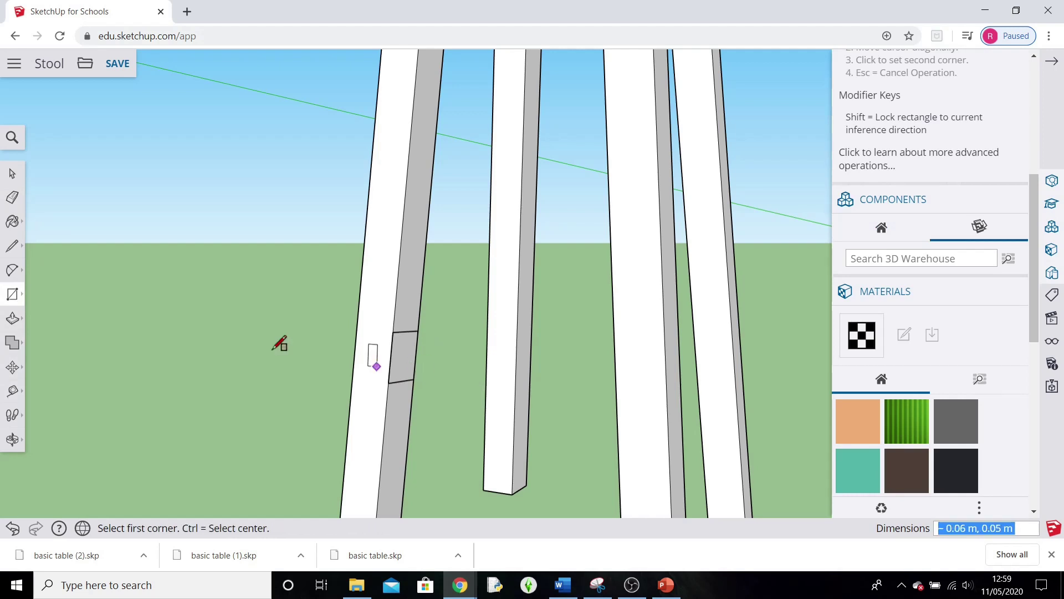
left_click(12, 318)
left_click(407, 356)
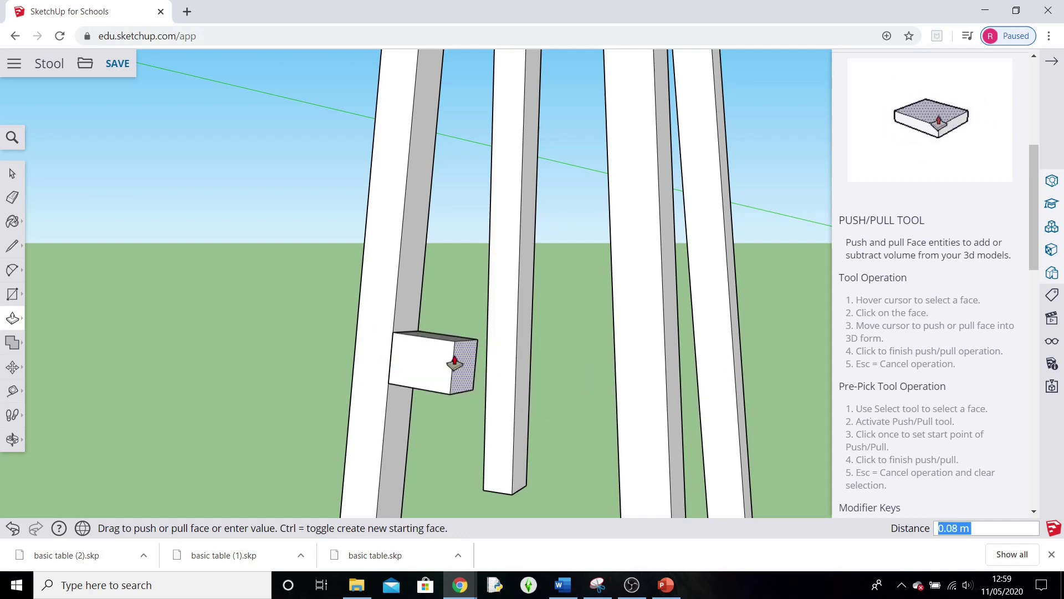
key("Escape")
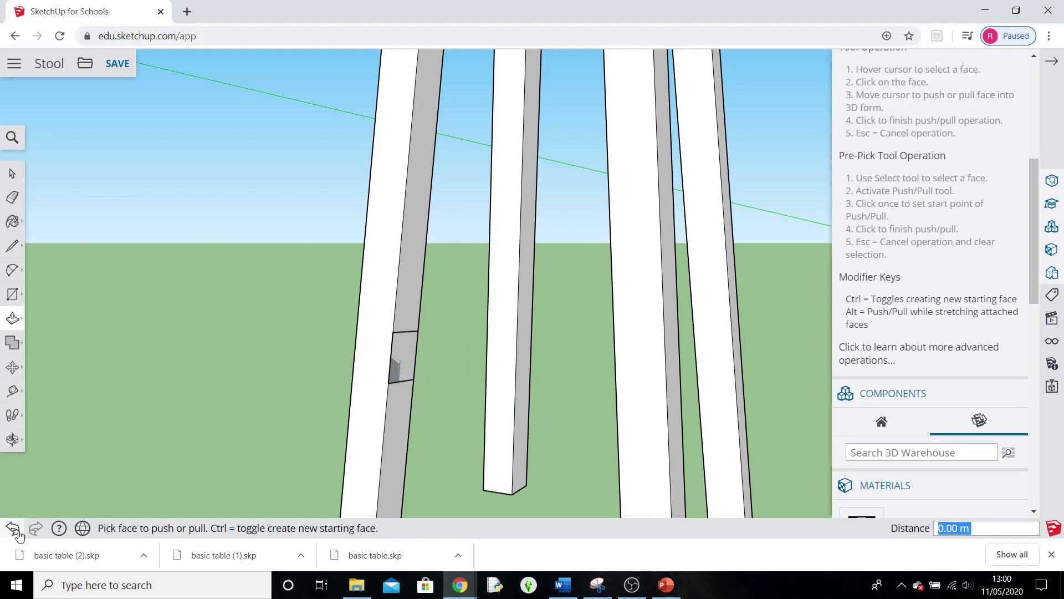
left_click(12, 527)
Open a leg for editing and draw a small rectangle on its inner face.
left_click(13, 173)
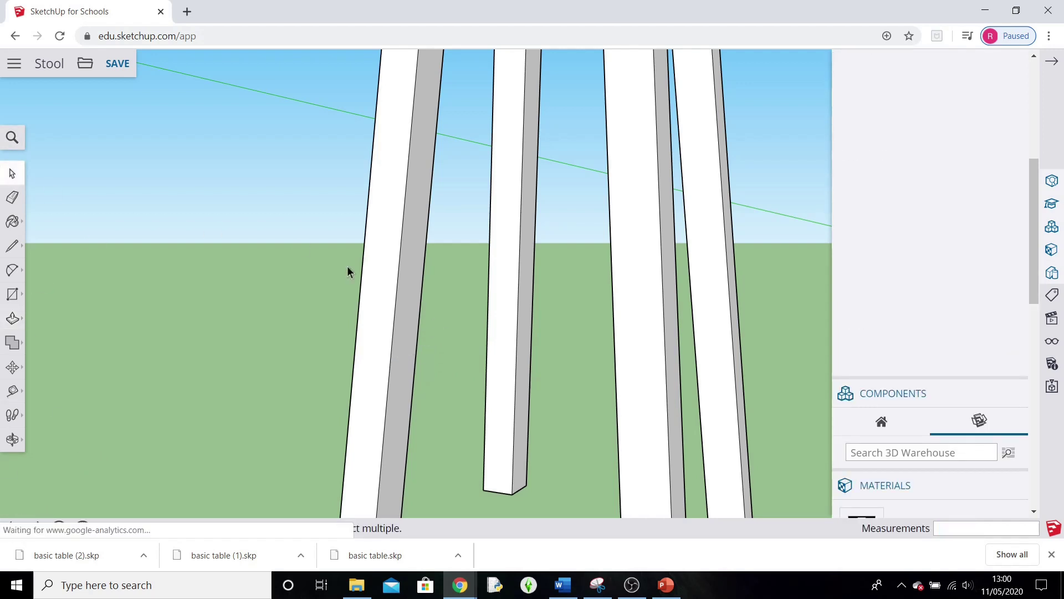
double_click(395, 318)
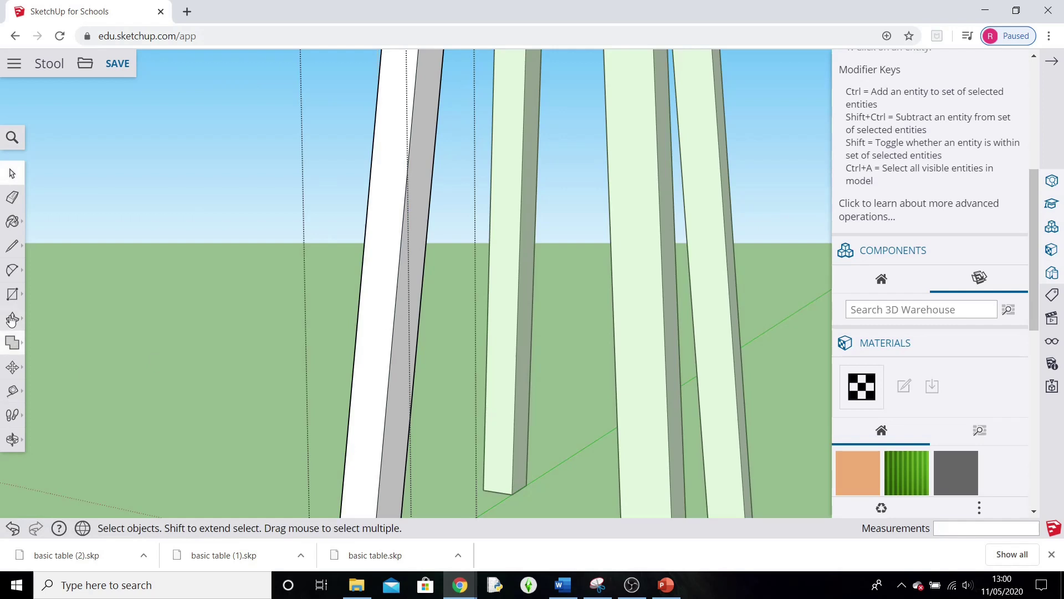
left_click(12, 294)
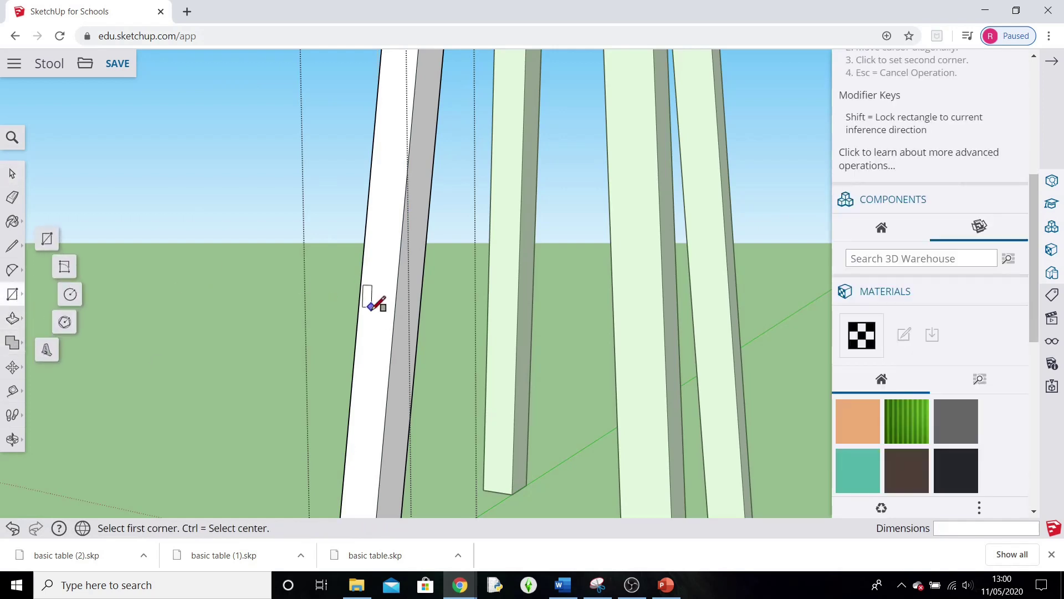
left_click(399, 311)
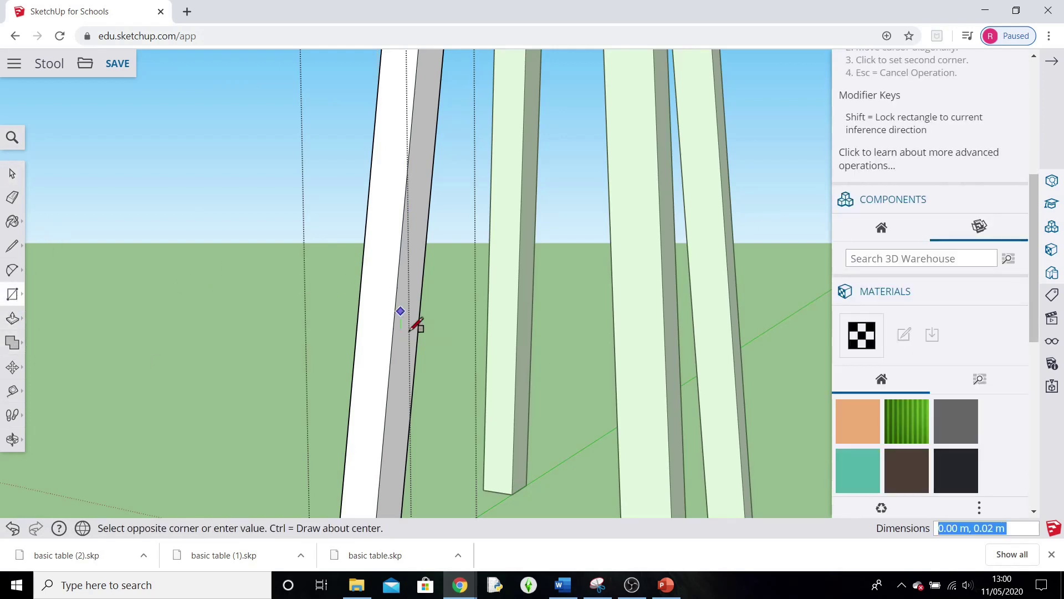
left_click(417, 358)
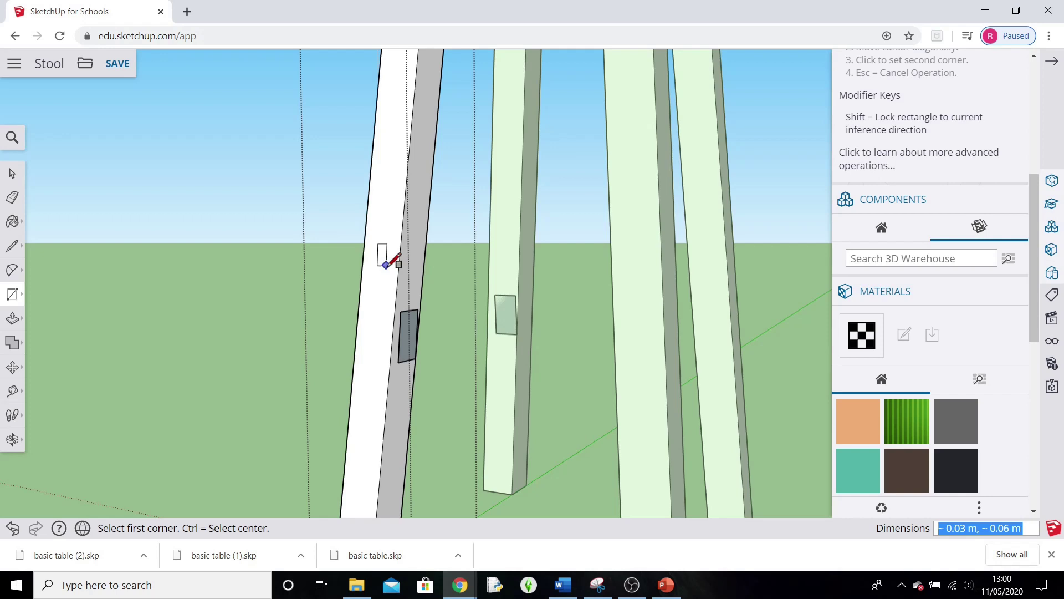
Push/Pull the rectangle out into a trial crossbar, then push it back until it disappears.
left_click(18, 319)
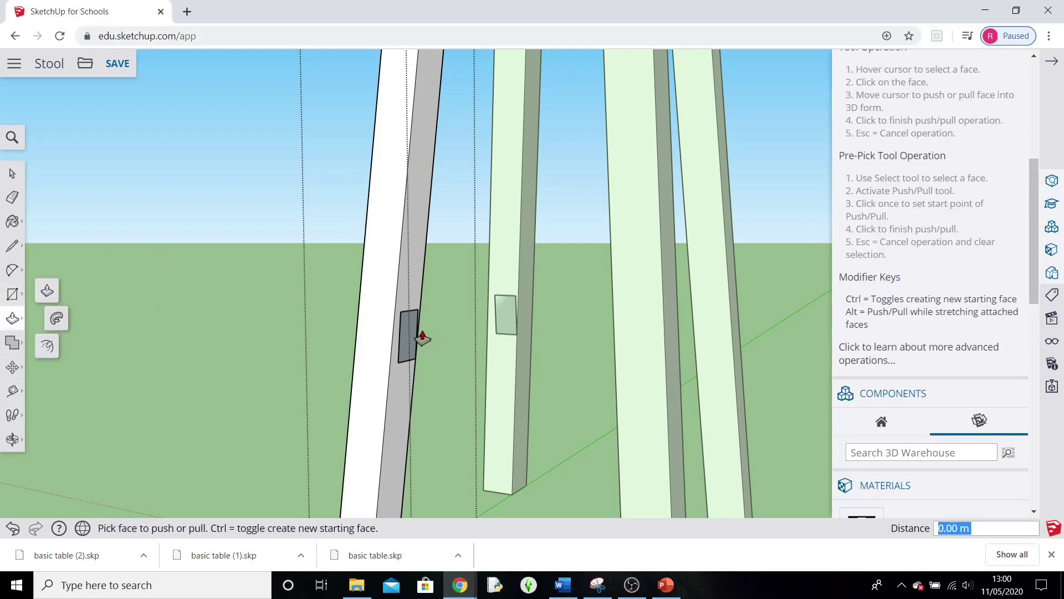
scroll(410, 337, "up", 2)
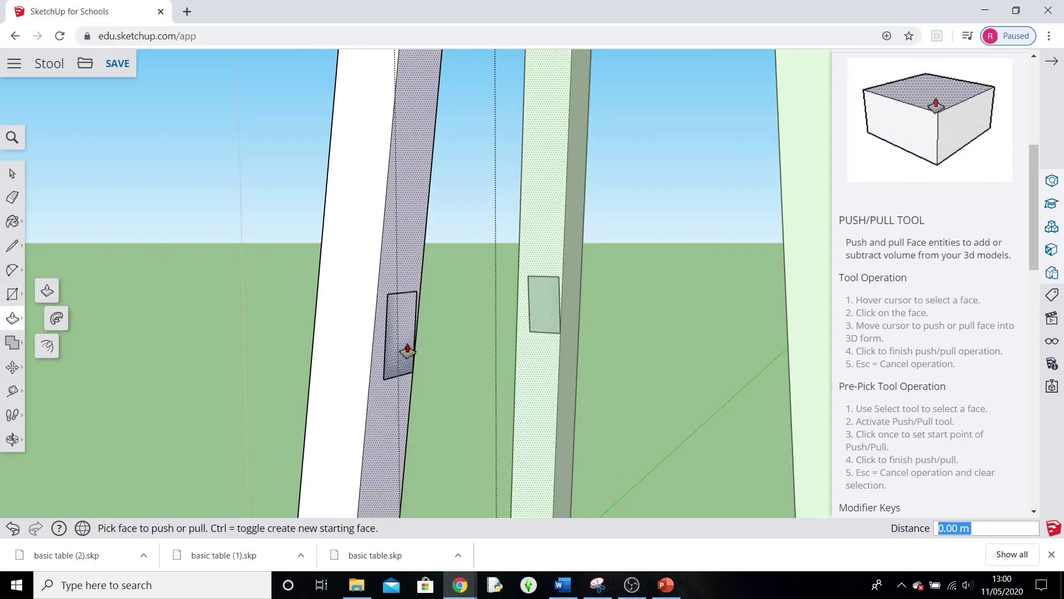
left_click(413, 332)
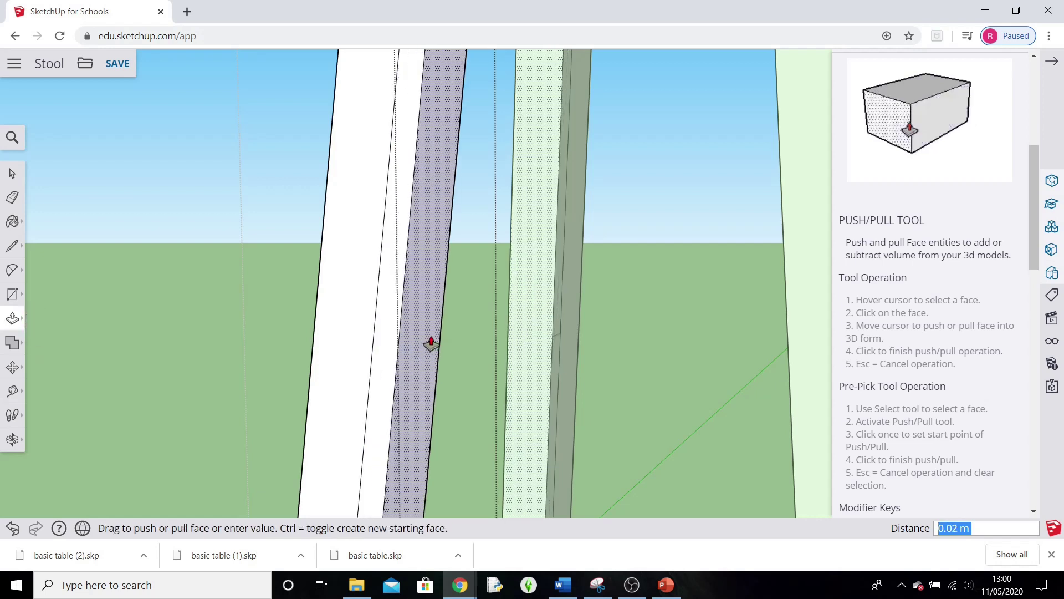
key("Escape")
left_click(394, 355)
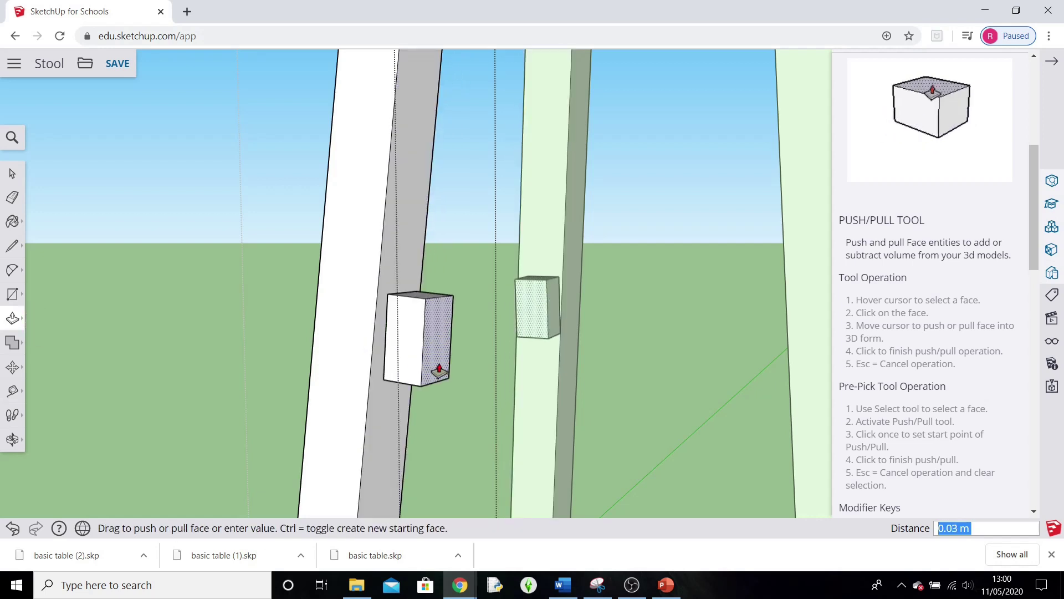
scroll(559, 410, "down", 2)
scroll(560, 410, "down", 1)
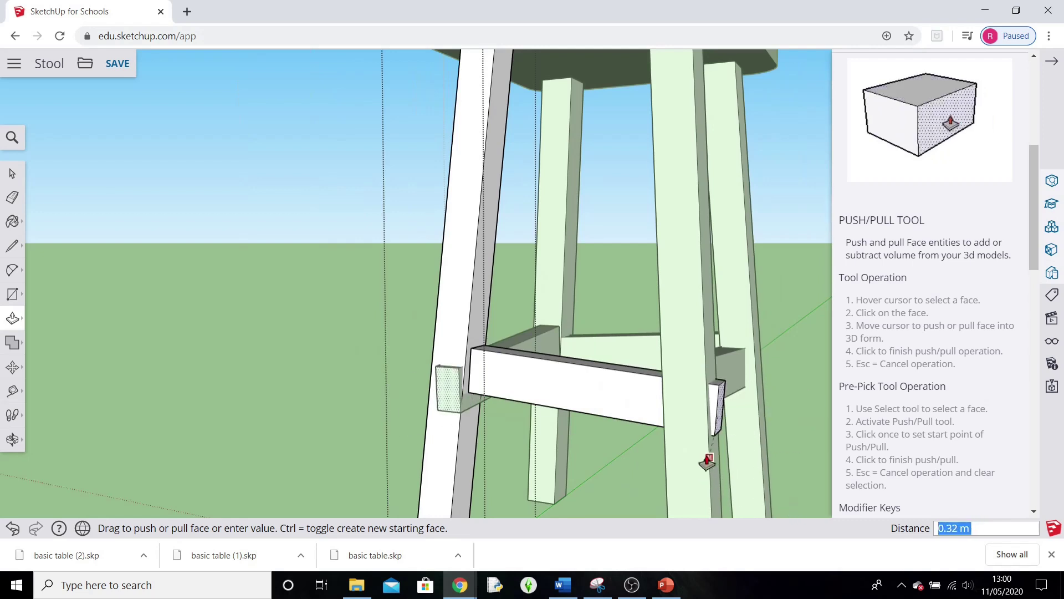
middle_click_drag(682, 451, 649, 453)
key("p")
left_click_drag(623, 437, 197, 514)
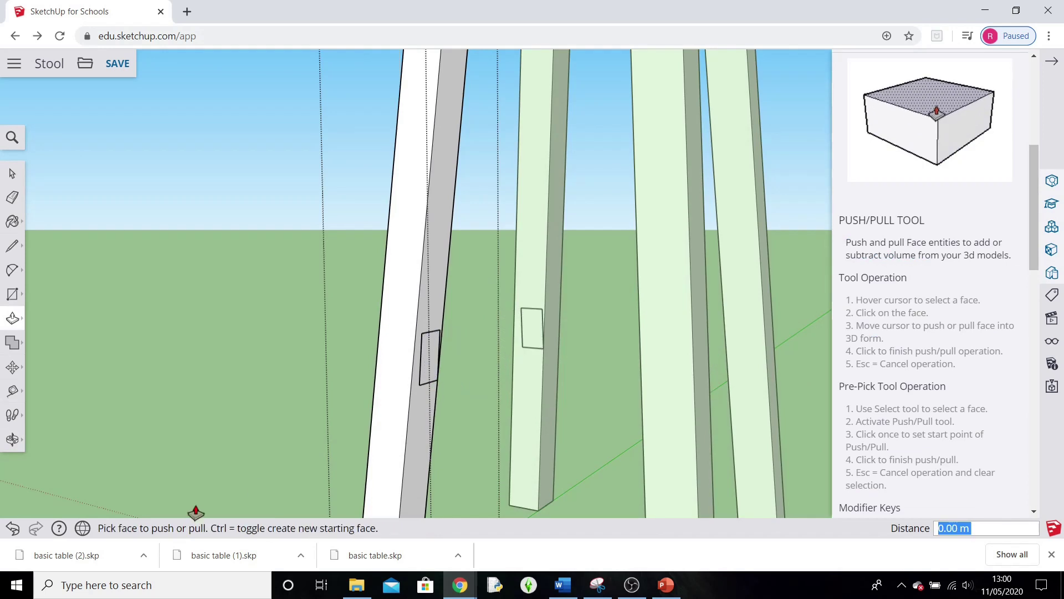
left_click(12, 528)
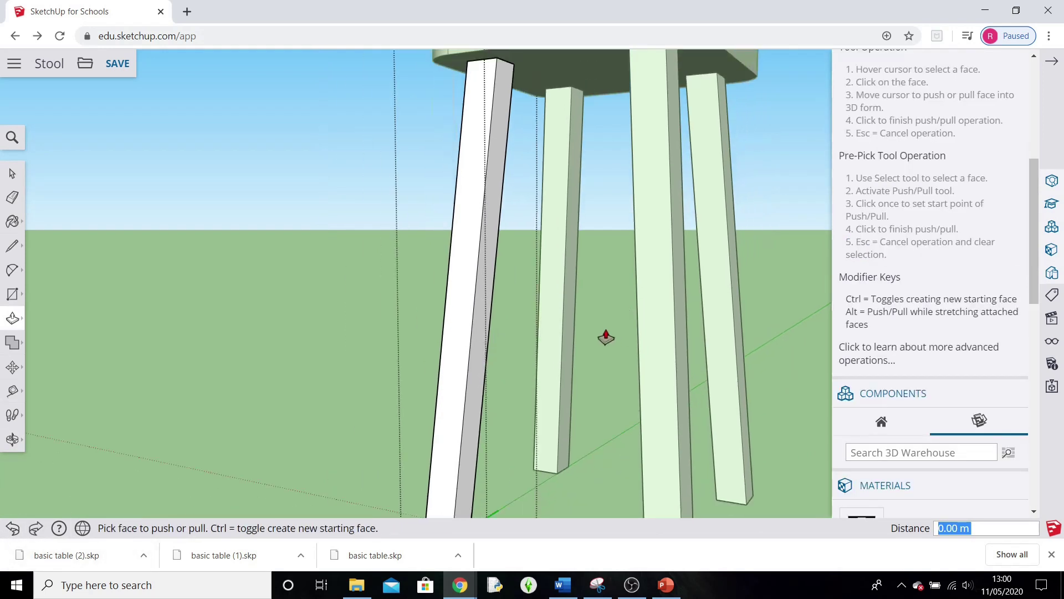
scroll(606, 338, "down", 5)
scroll(539, 415, "down", 2)
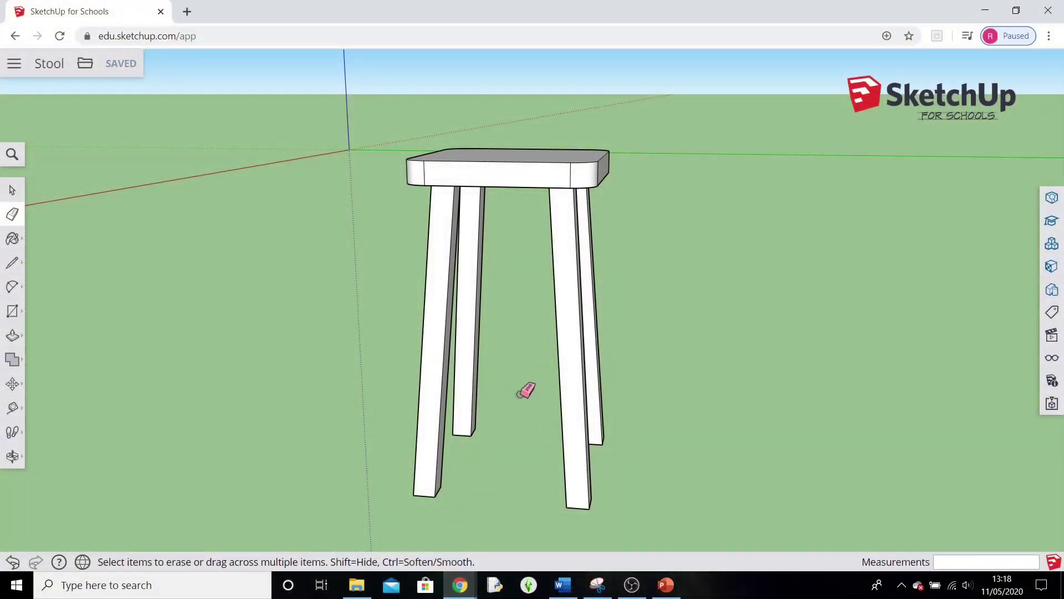
left_click(665, 585)
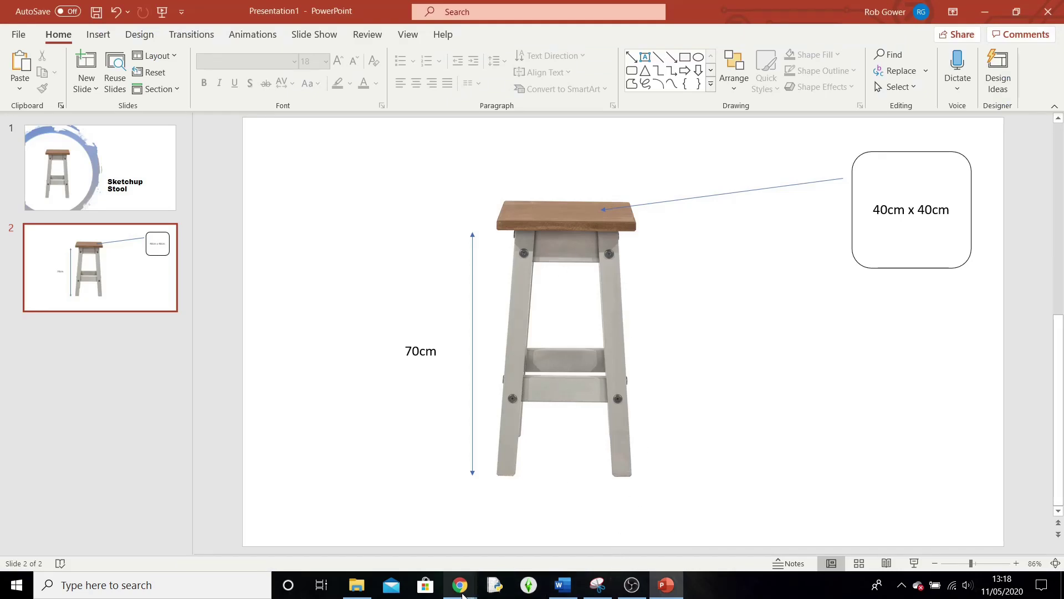
mouse_move(460, 592)
left_click(273, 536)
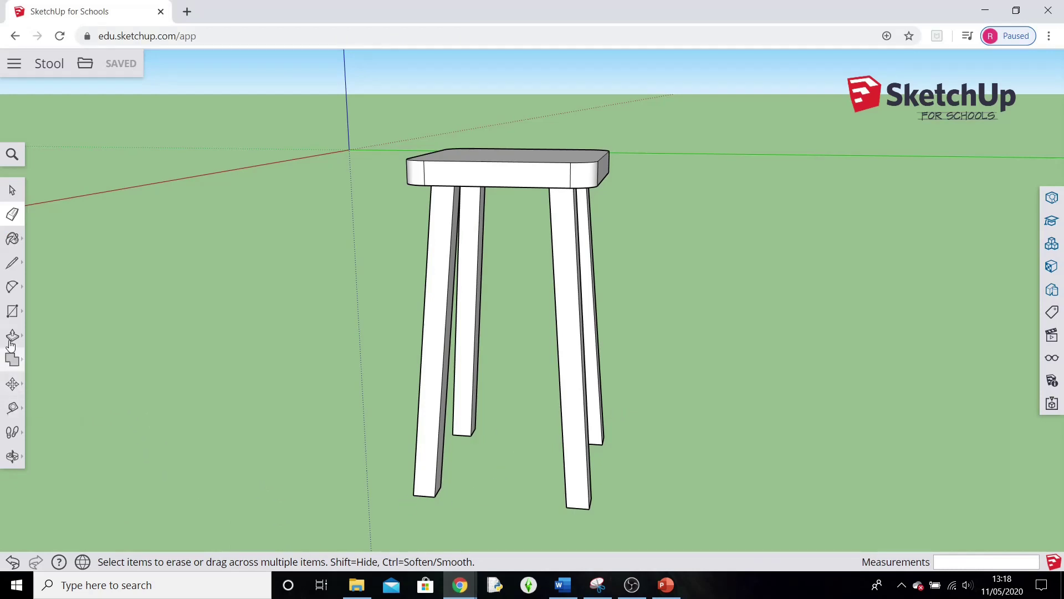
Place Tape Measure guide points 0.40 m up two legs from their bottom corners.
left_click(12, 407)
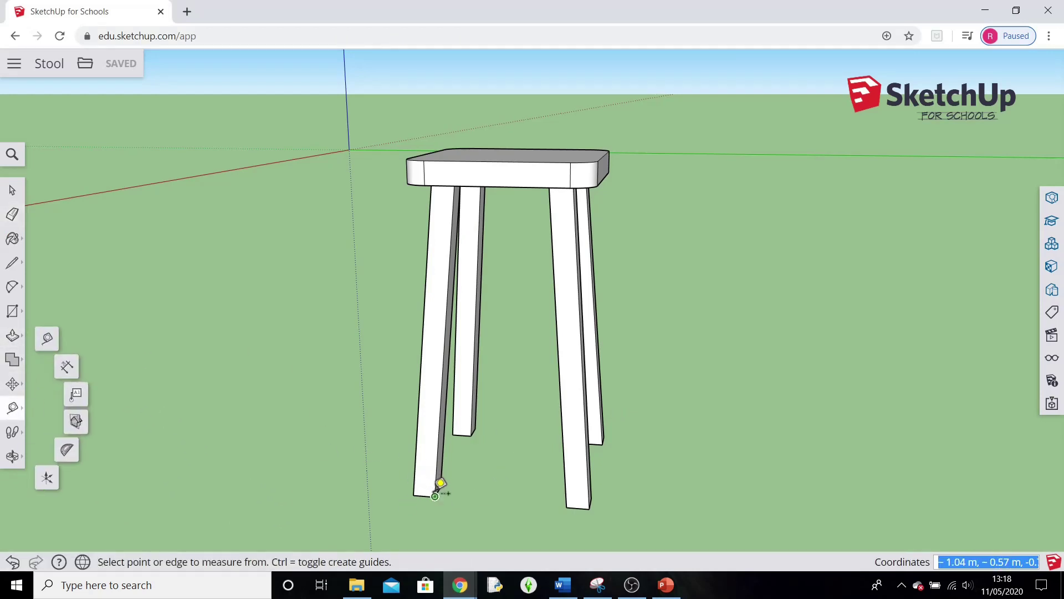
scroll(458, 495, "up", 3)
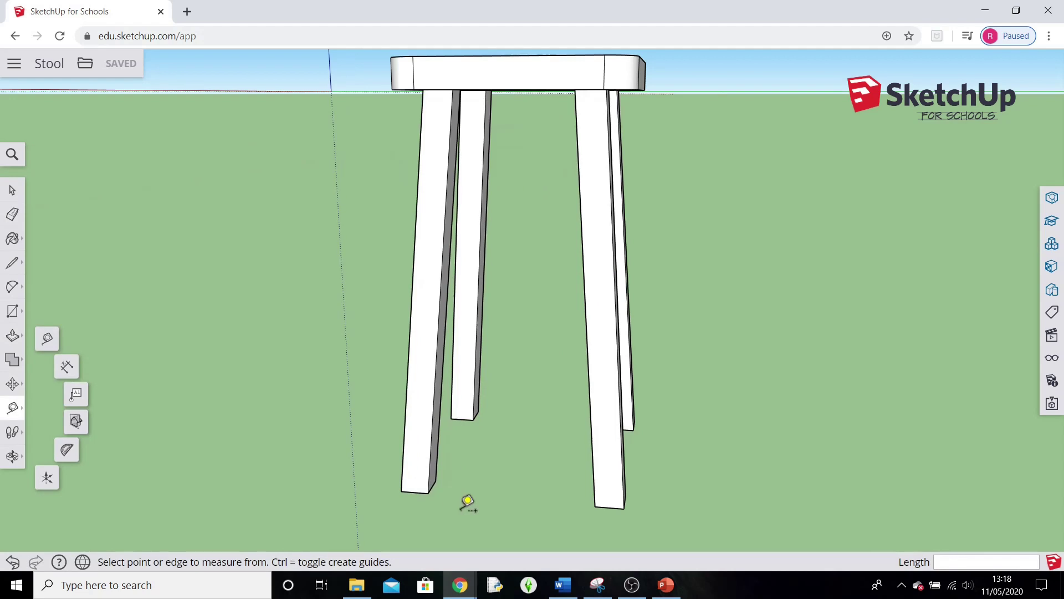
left_click(436, 483)
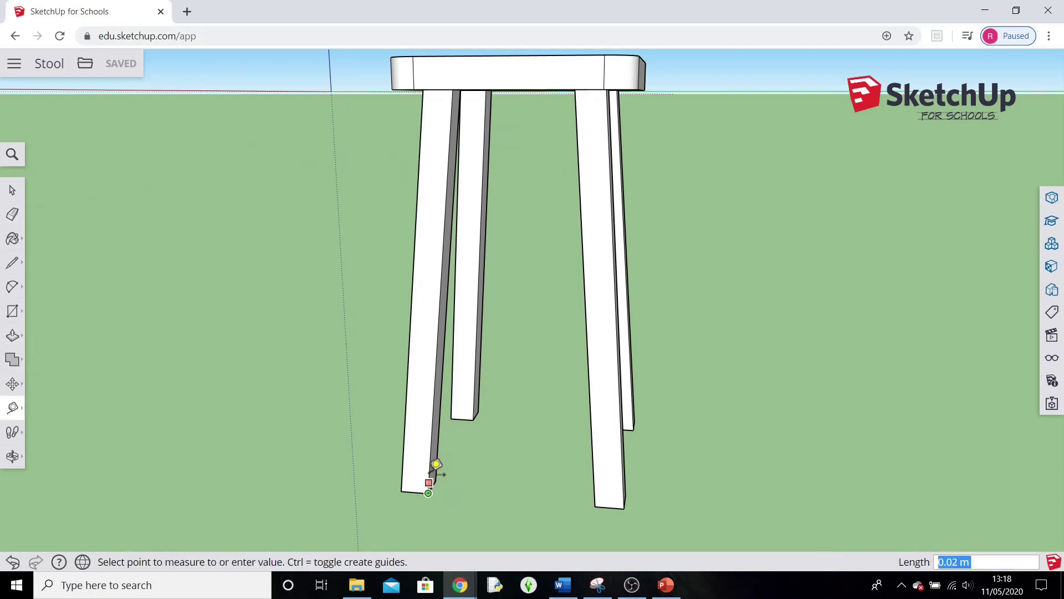
left_click(437, 363)
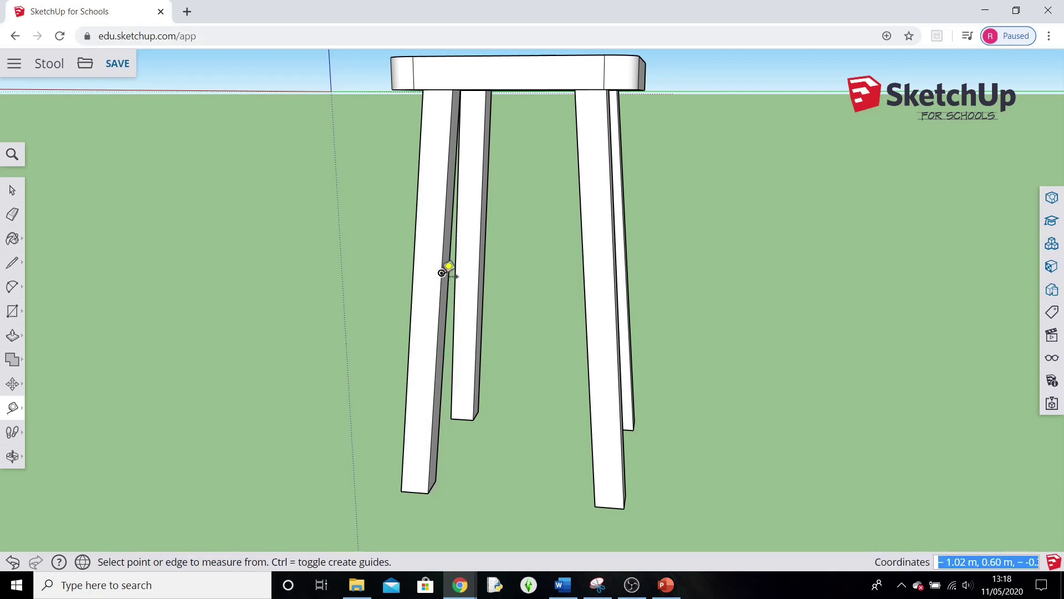
left_click(595, 505)
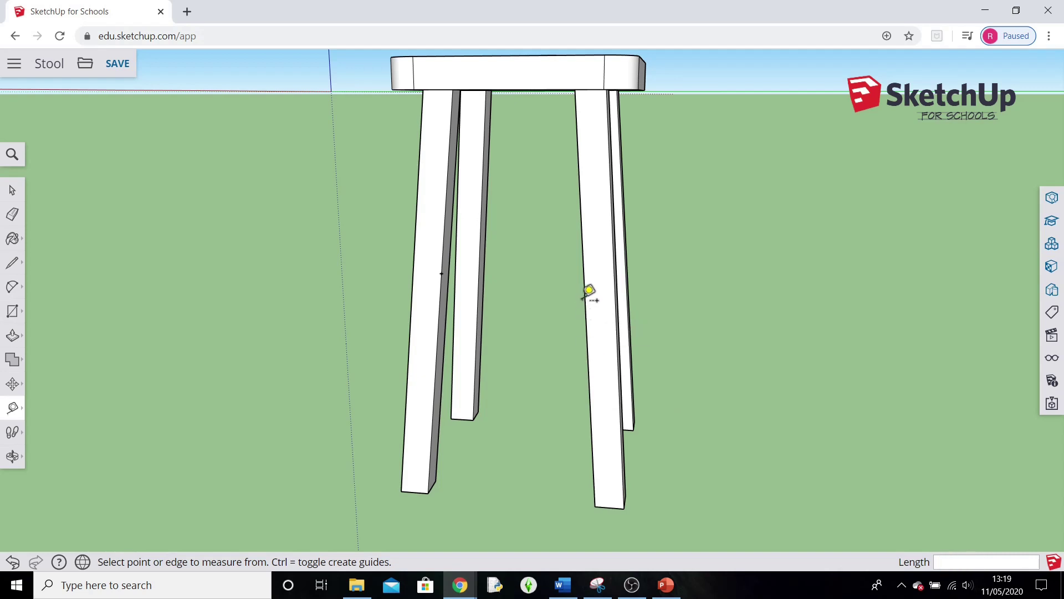
type("0")
left_click(595, 505)
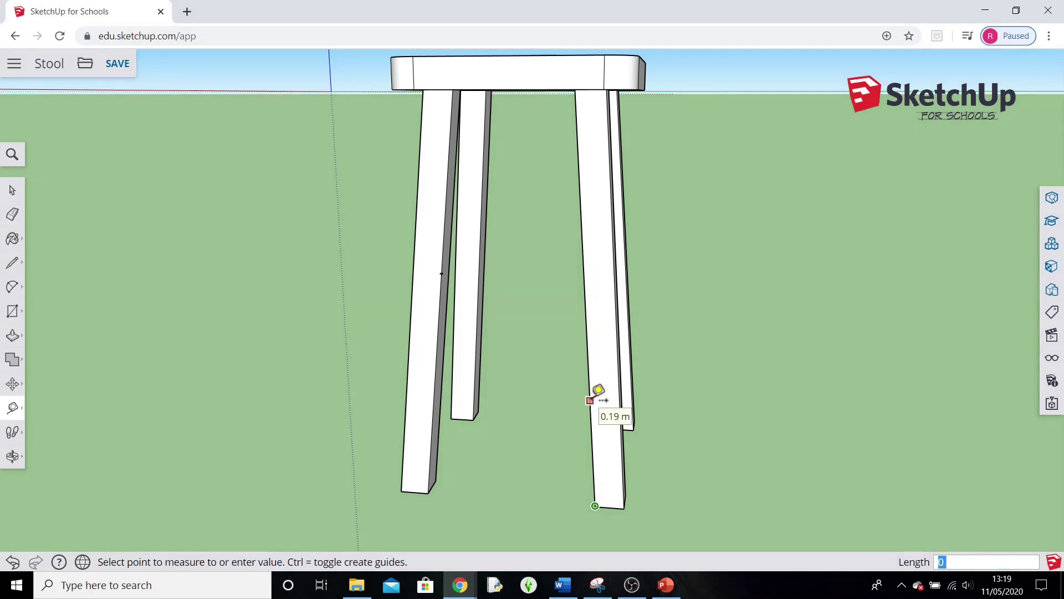
key("Return")
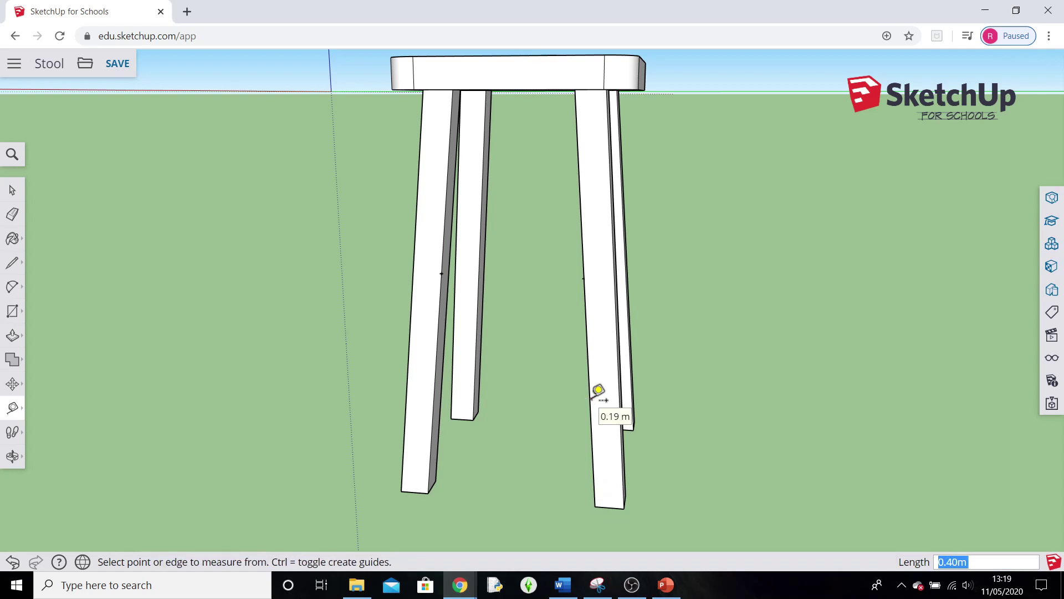
middle_click_drag(501, 397, 567, 380)
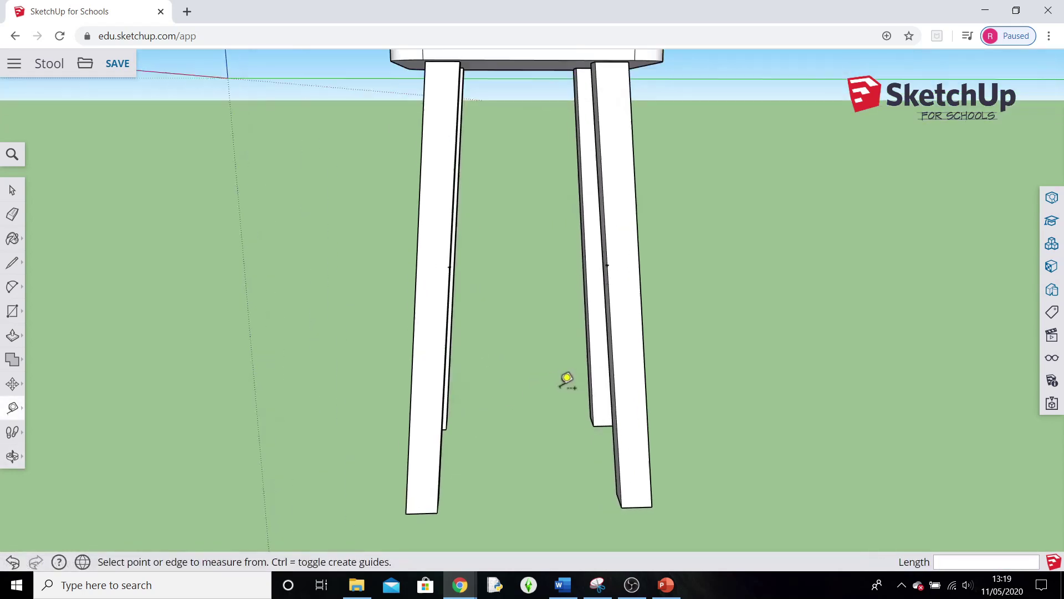
scroll(567, 381, "up", 2)
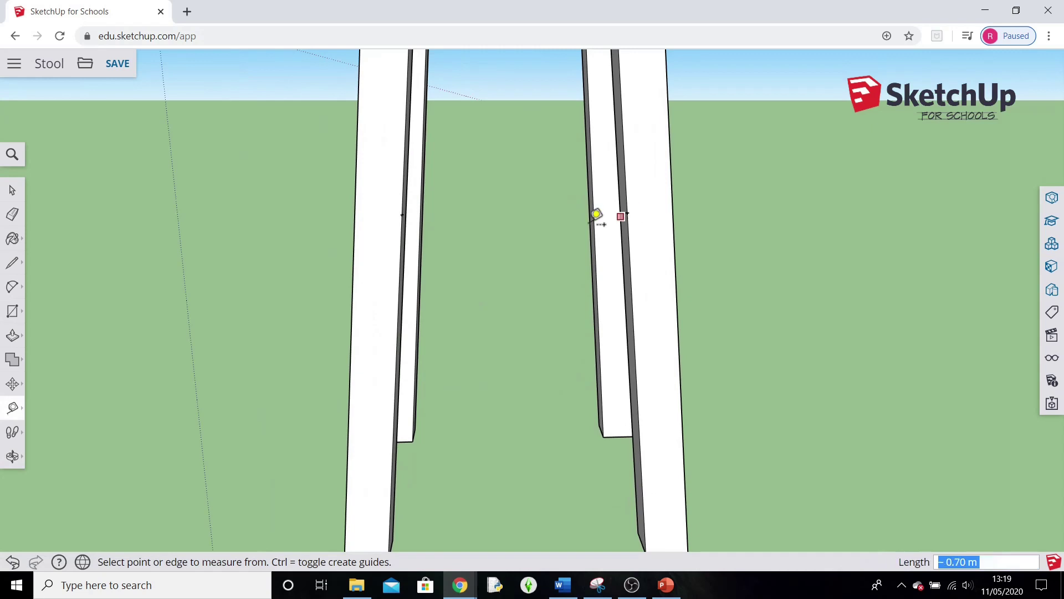
Draw the crossbar's lower edge between the two front legs at the guide points, plus the left upright.
left_click(12, 262)
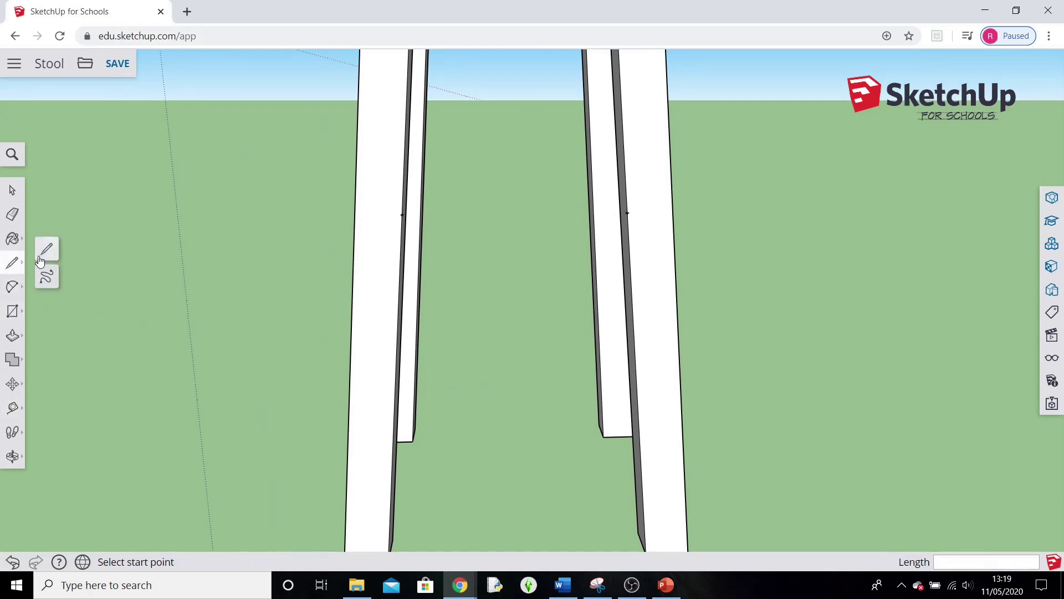
left_click(45, 253)
left_click(402, 214)
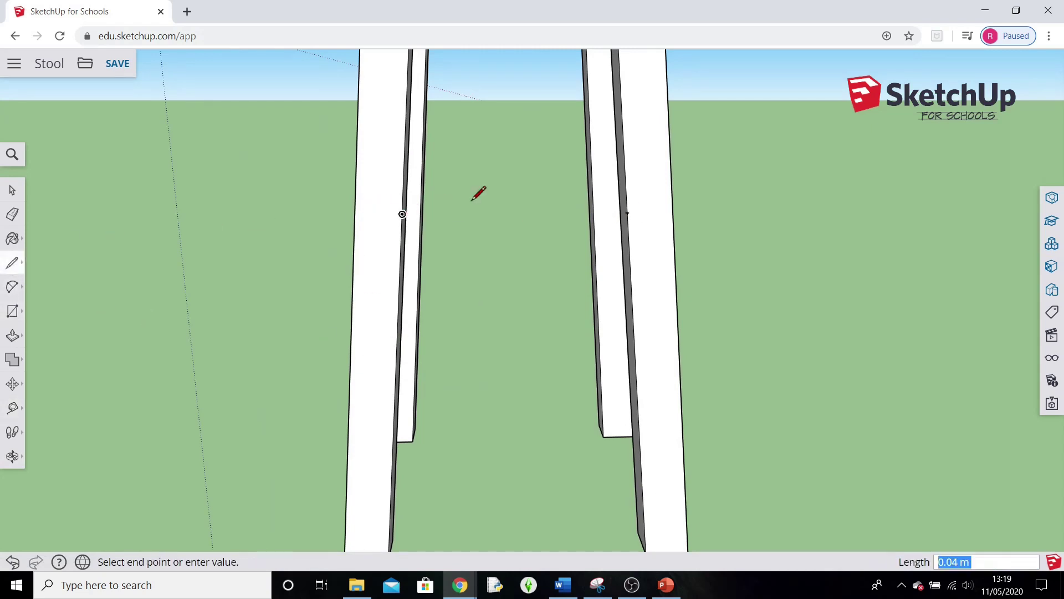
left_click(627, 213)
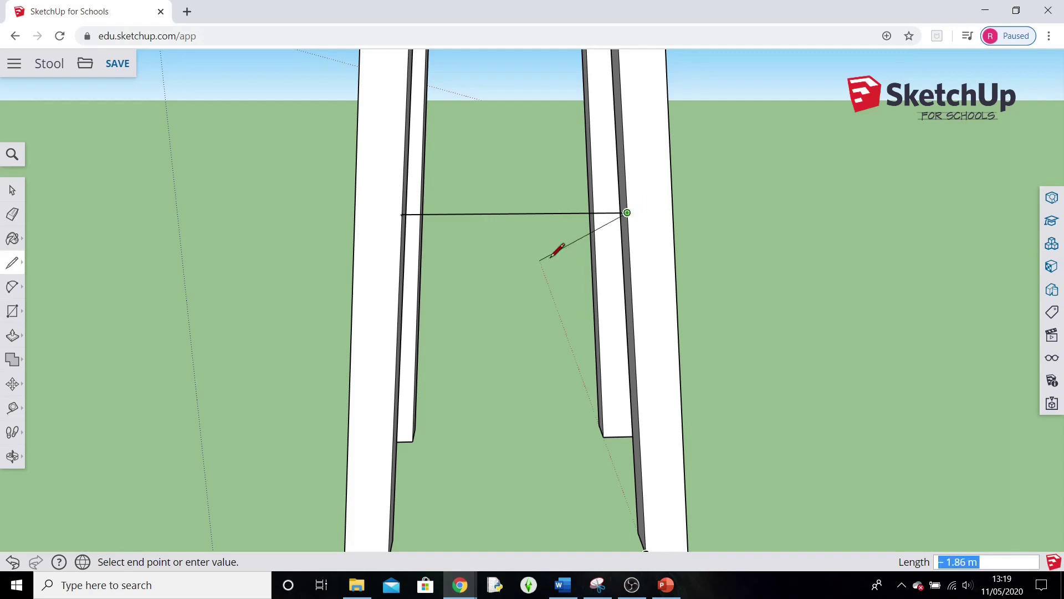
scroll(560, 245, "down", 3)
scroll(561, 245, "up", 5)
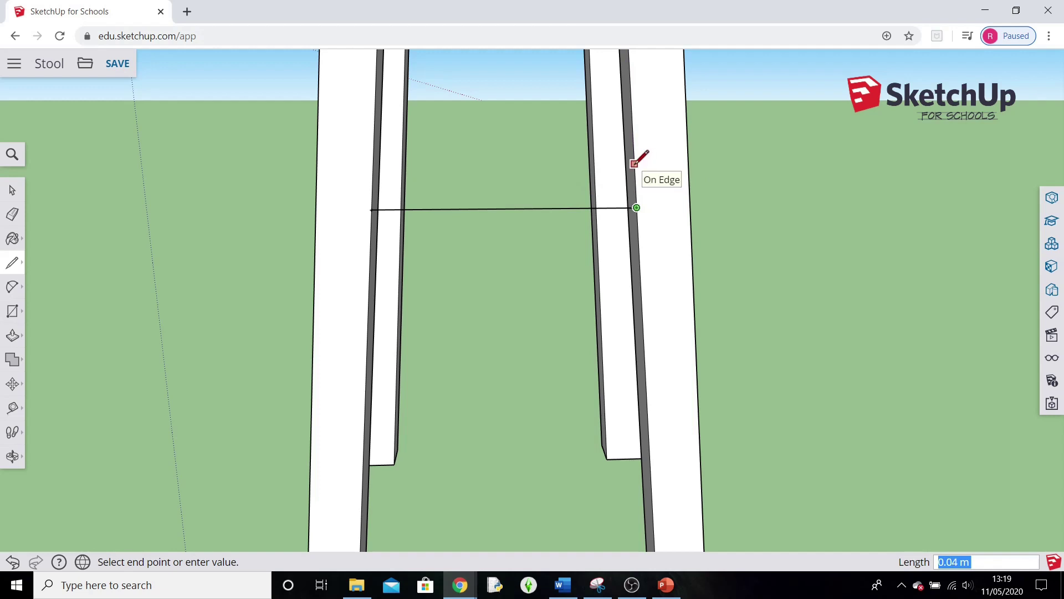
left_click(635, 163)
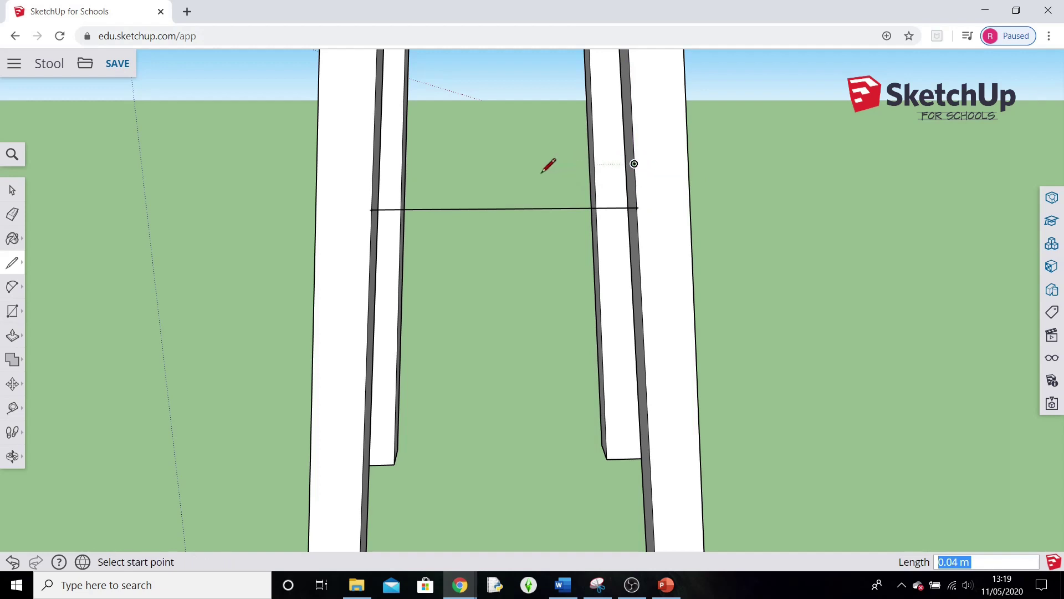
scroll(466, 164, "up", 3)
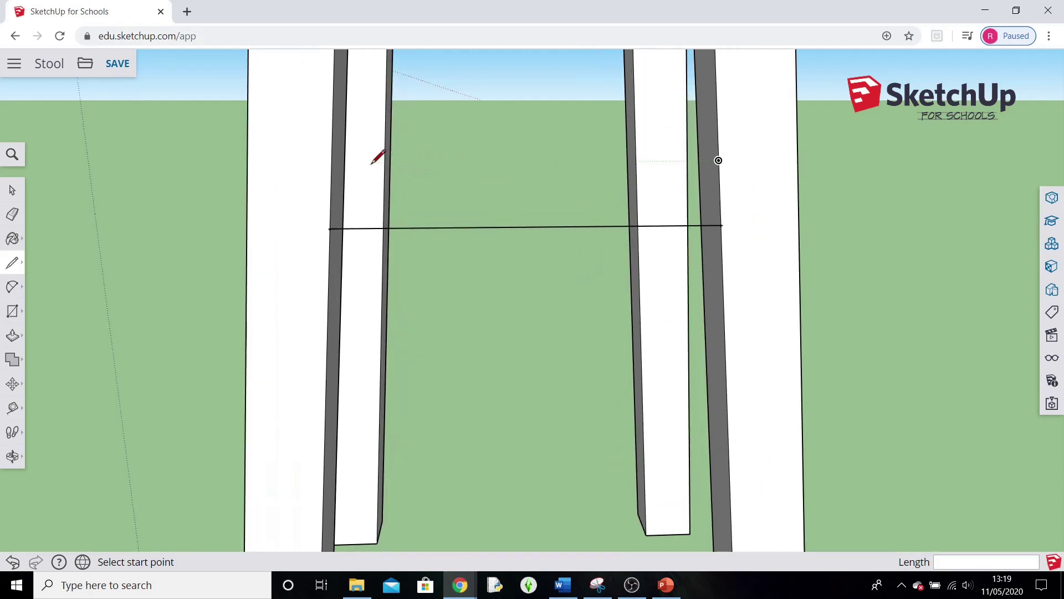
left_click(332, 162)
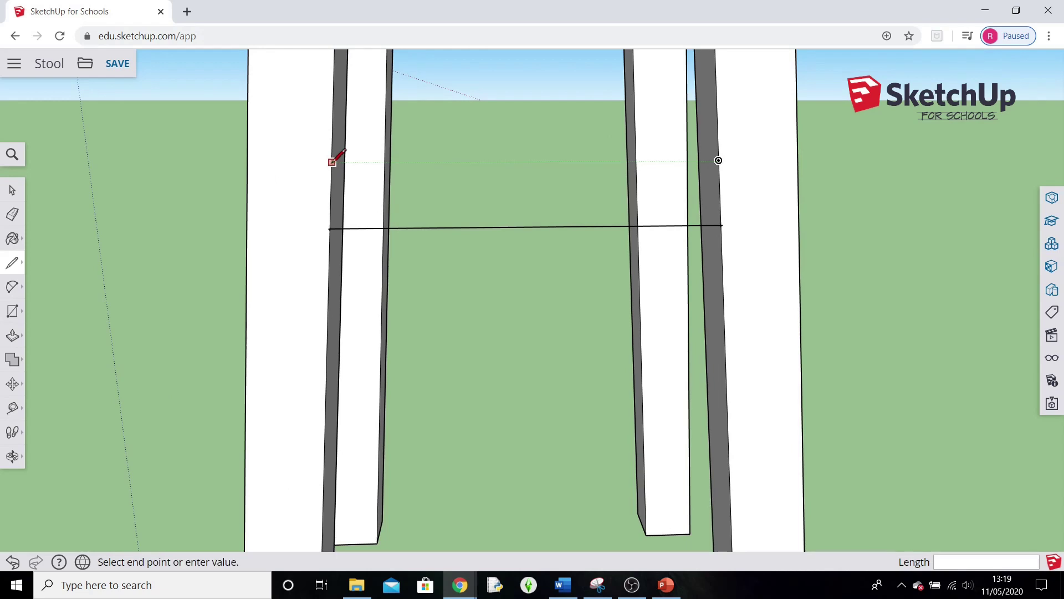
left_click(331, 228)
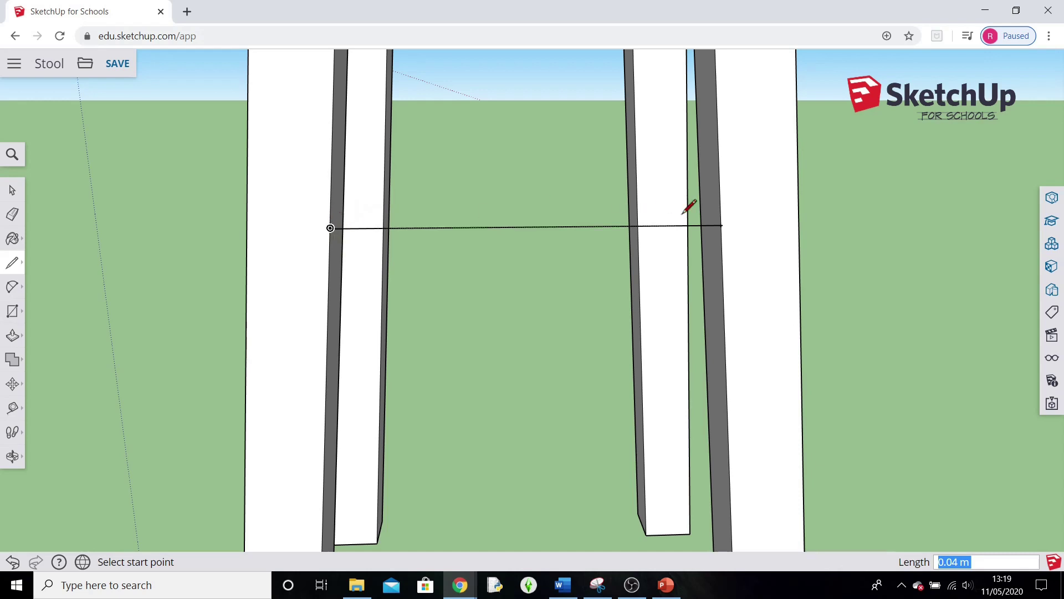
Add the right upright and top edge to close the rectangular crossbar face.
left_click(721, 225)
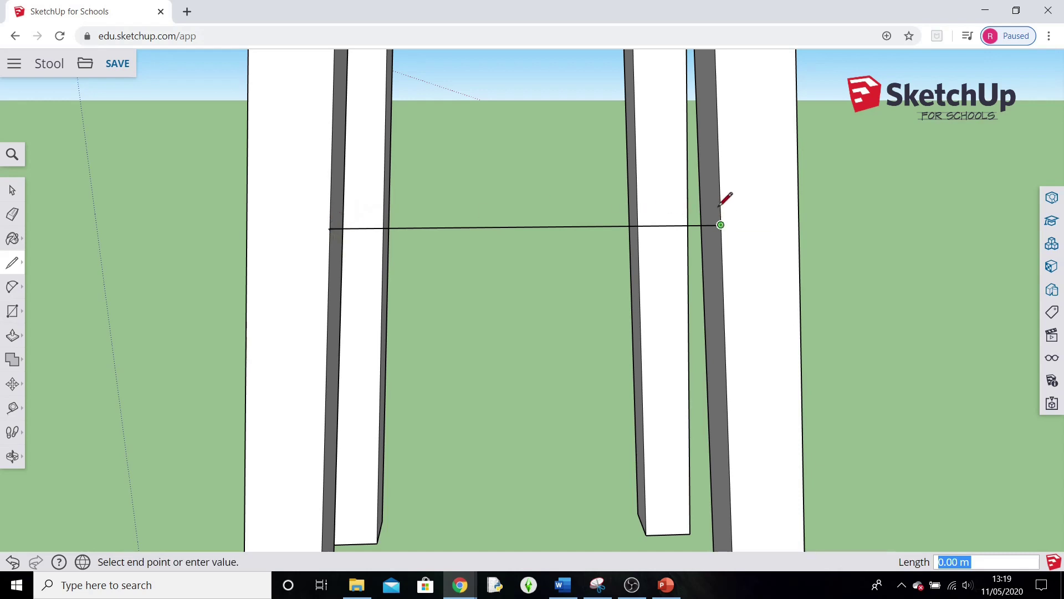
left_click(718, 161)
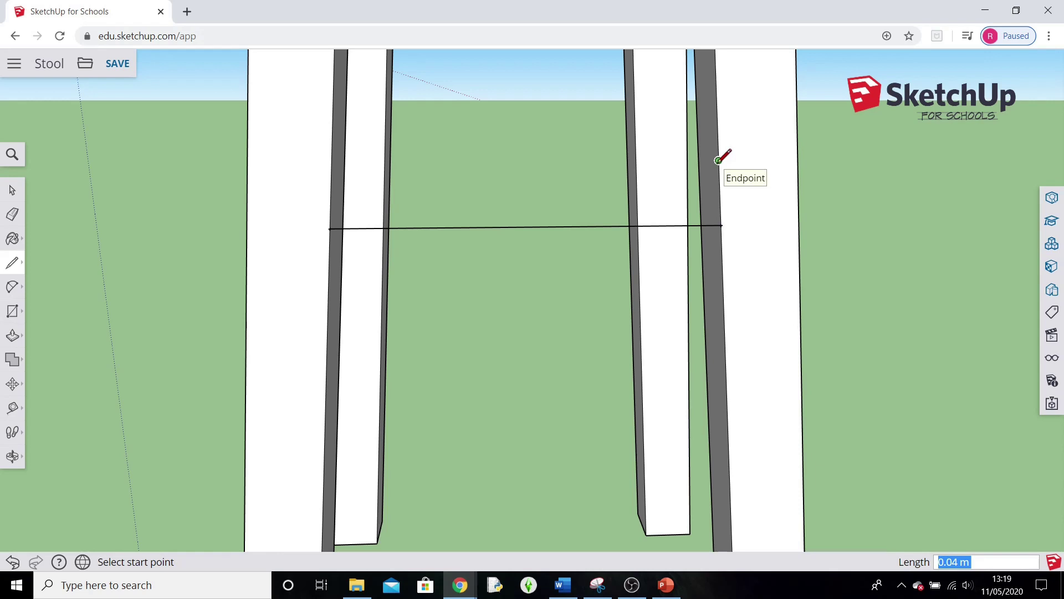
left_click(718, 160)
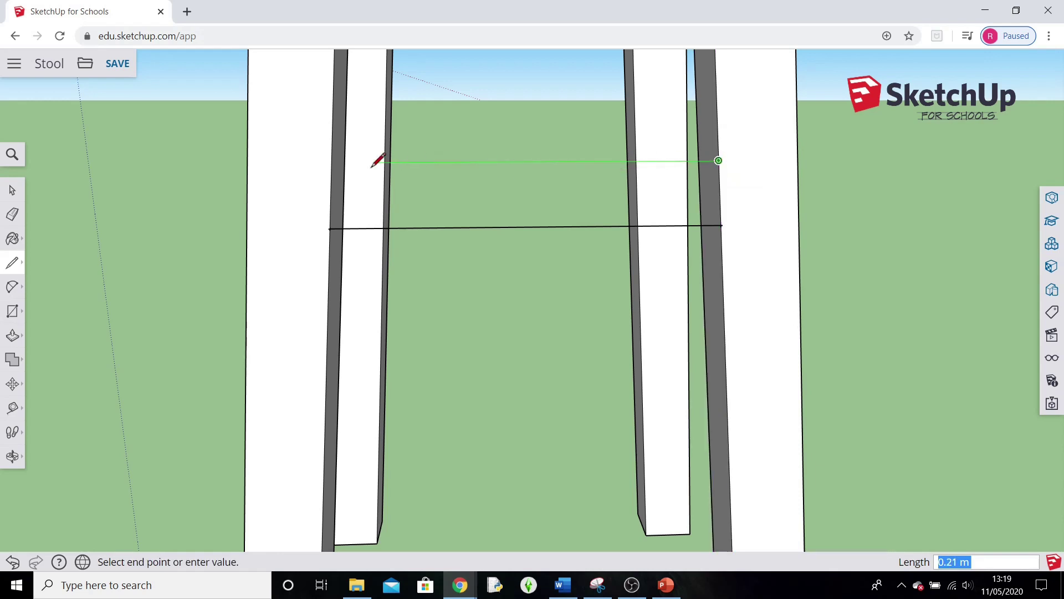
left_click(330, 162)
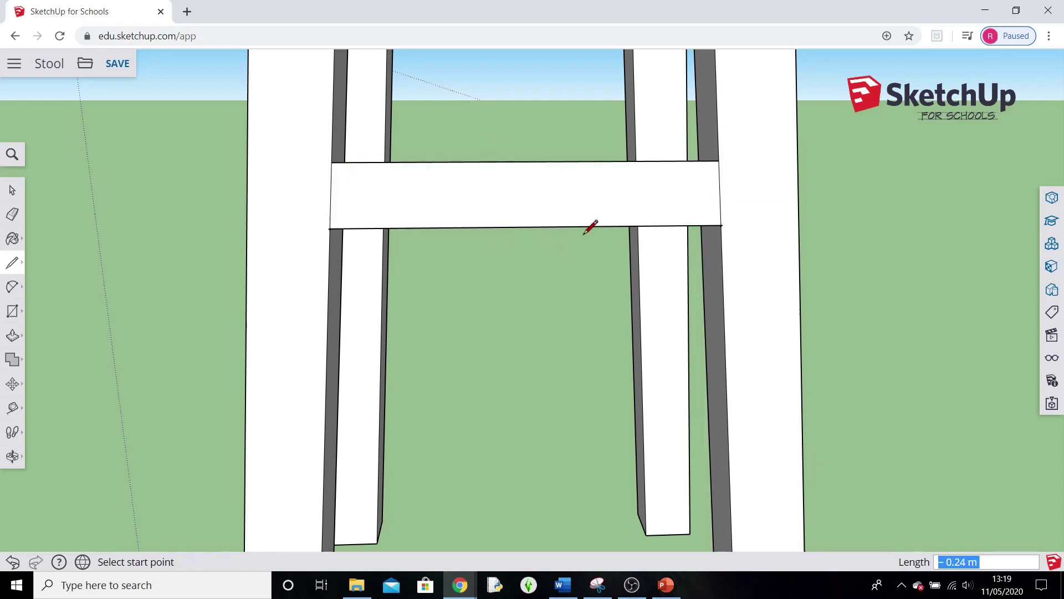
scroll(559, 269, "up", 2)
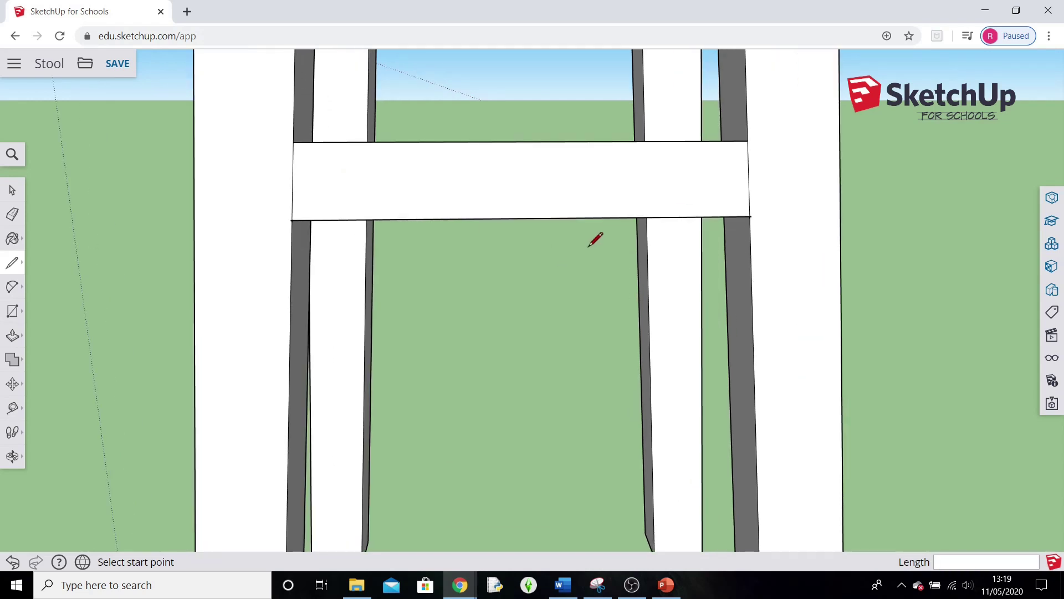
scroll(594, 248, "down", 2)
middle_click_drag(593, 248, 555, 381)
Draw short edges from the crossbar's end corners onto the adjoining leg's side edges.
left_click(272, 320)
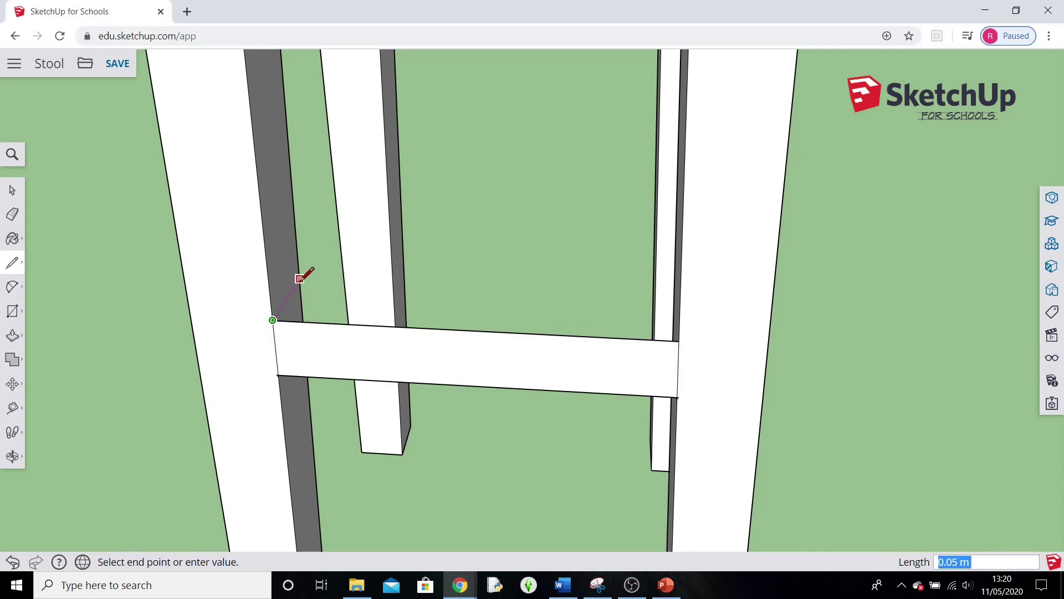
middle_click_drag(368, 278, 201, 270)
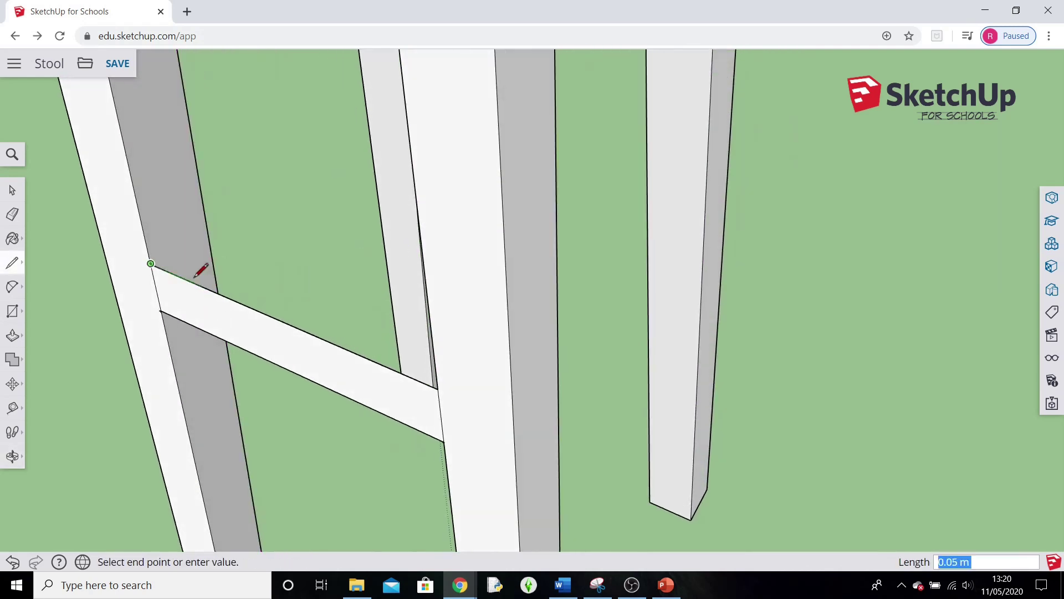
left_click(207, 228)
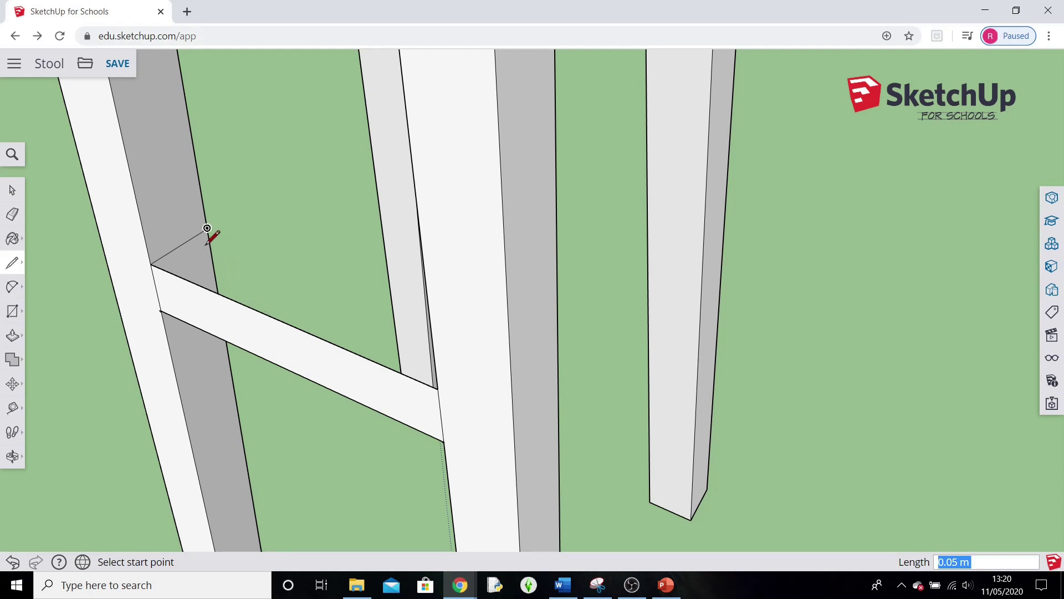
left_click(207, 228)
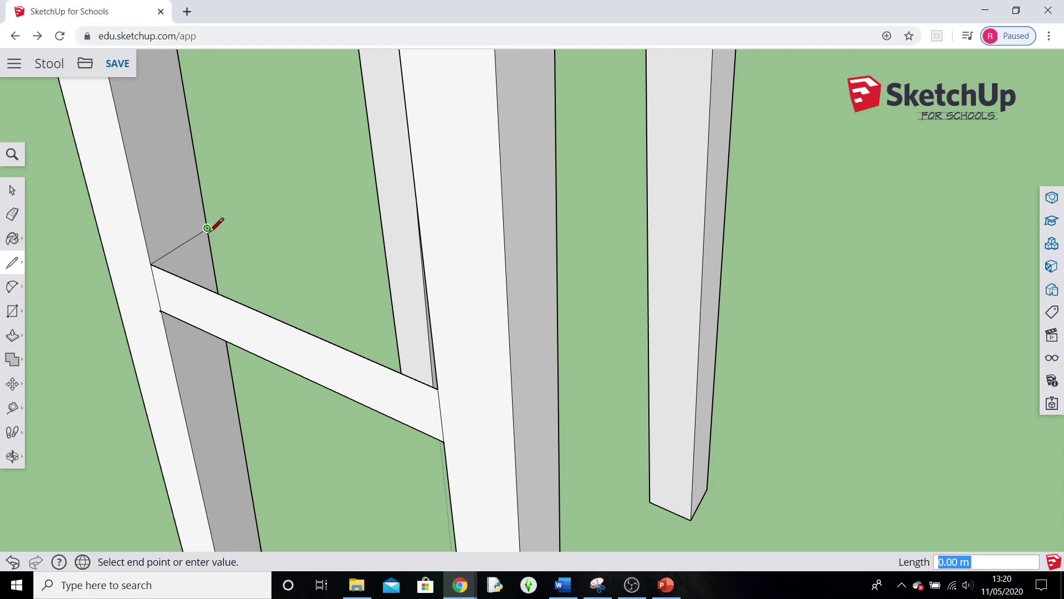
left_click(215, 273)
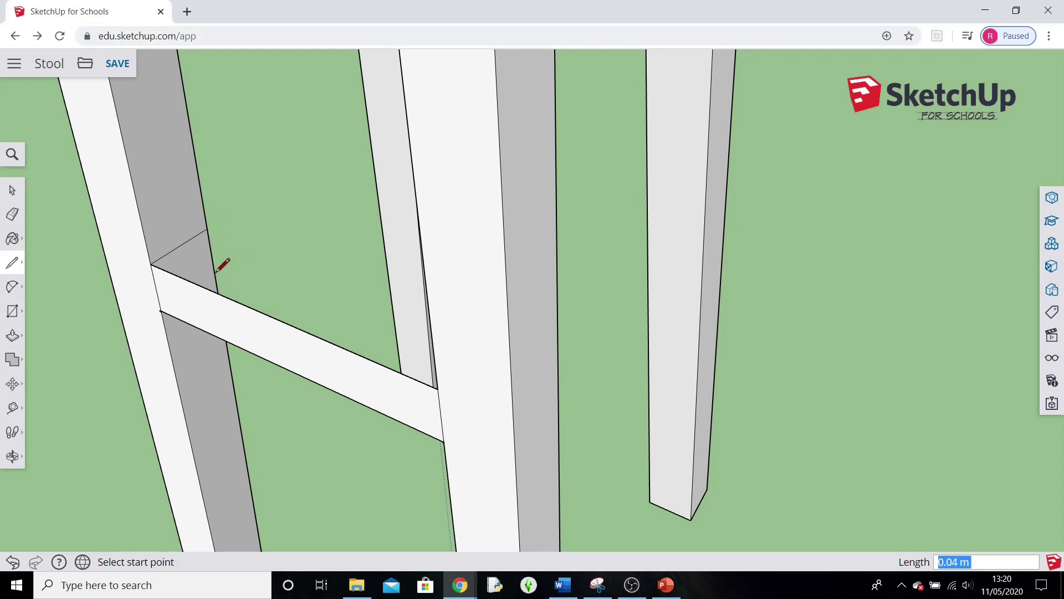
left_click(161, 309)
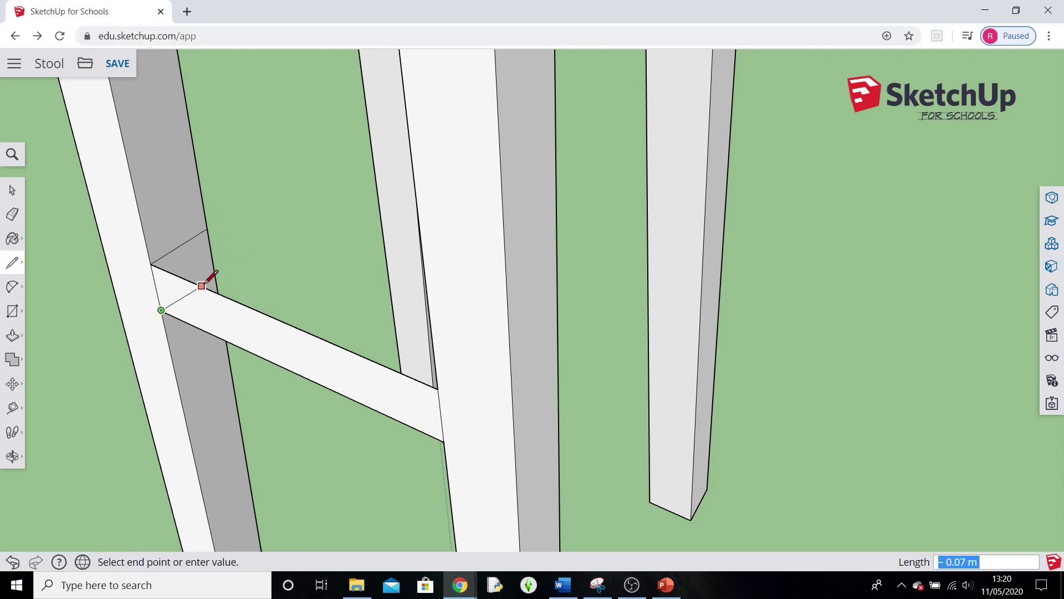
left_click(215, 274)
left_click(215, 273)
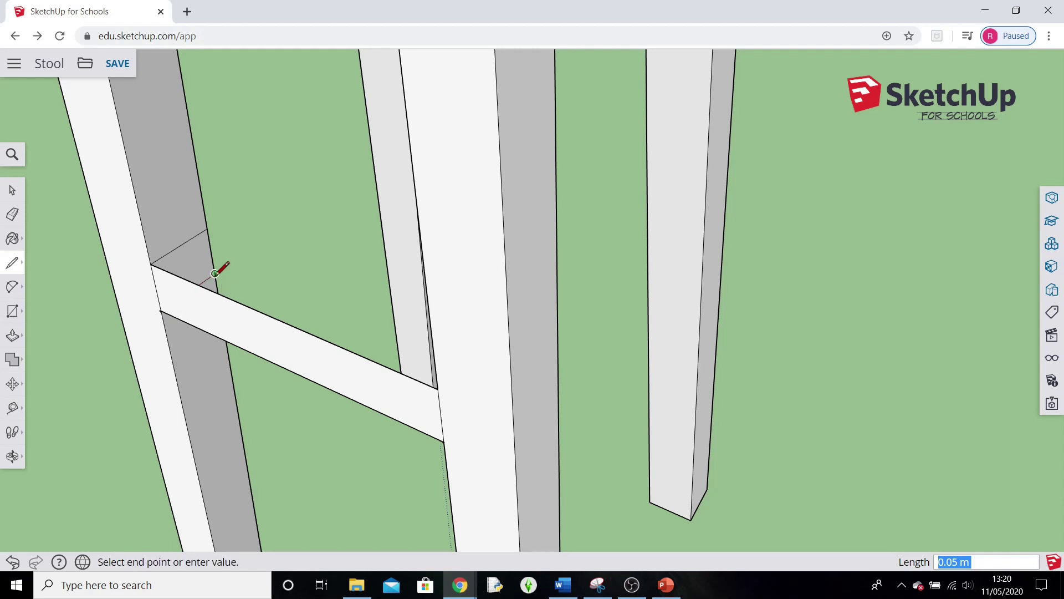
left_click(206, 228)
middle_click_drag(285, 249, 480, 67)
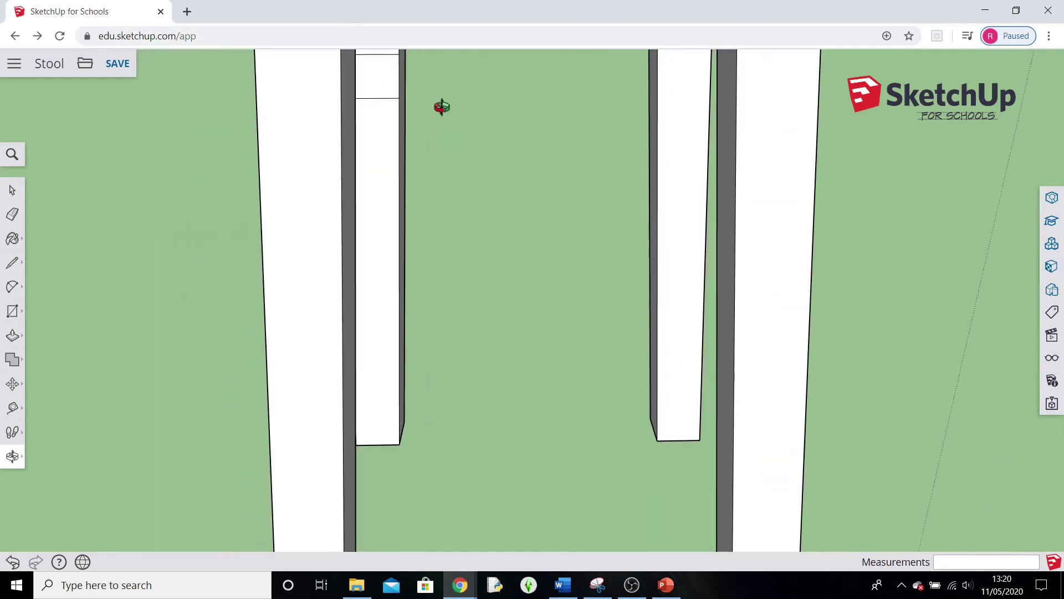
Draw edges from the side crossbar's corner along the far leg's edges to close a face.
middle_click_drag(442, 107, 276, 280)
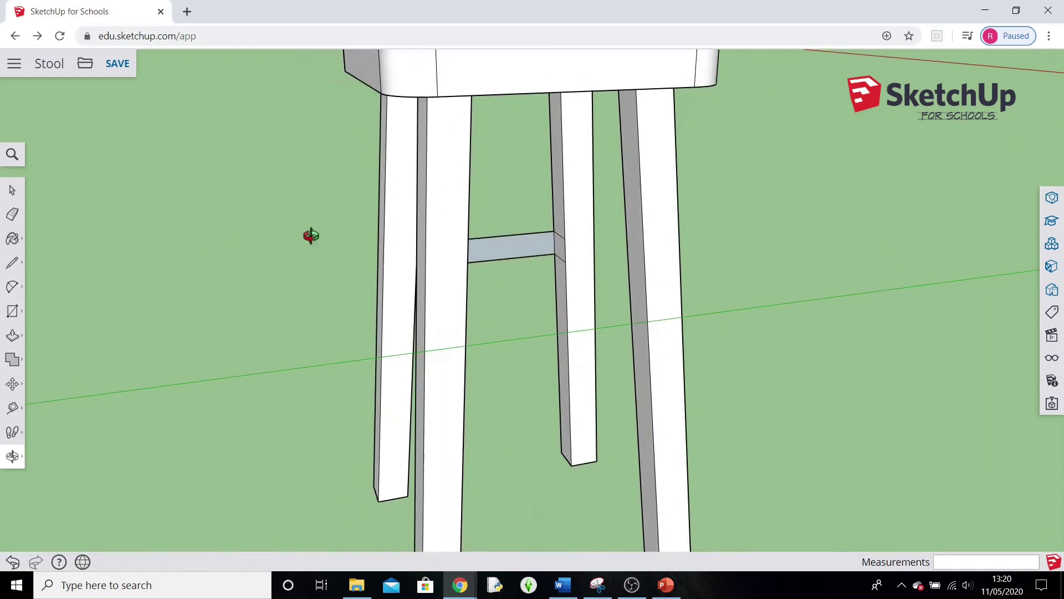
scroll(589, 278, "up", 5)
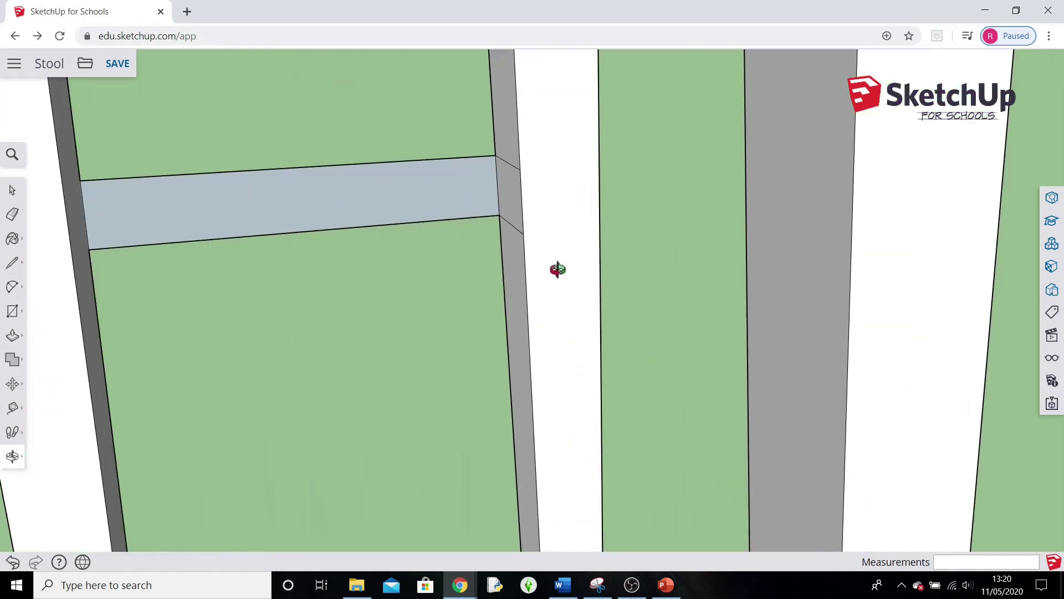
left_click(19, 265)
left_click(520, 168)
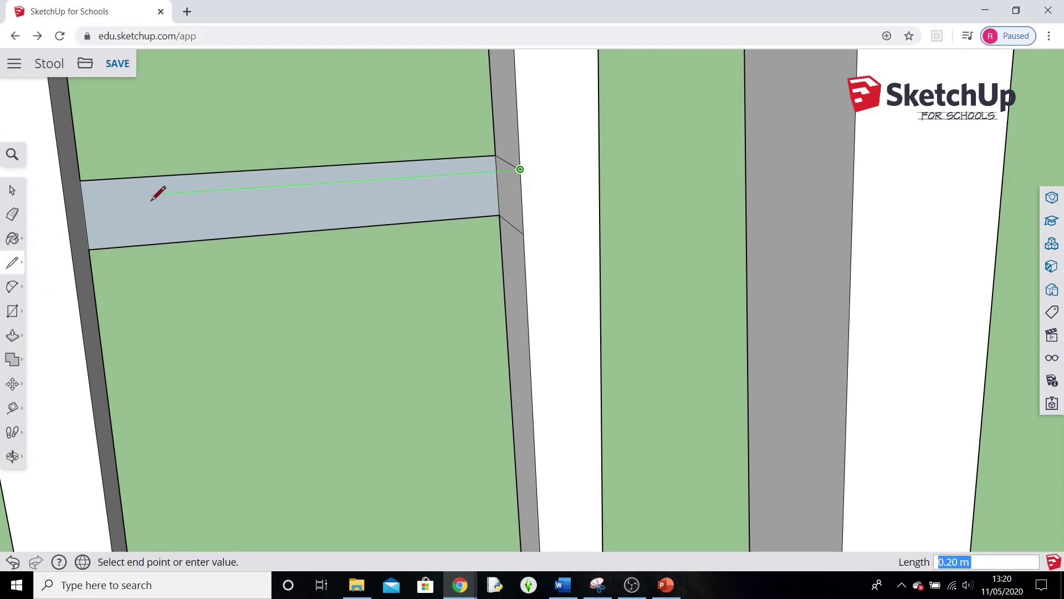
left_click(64, 199)
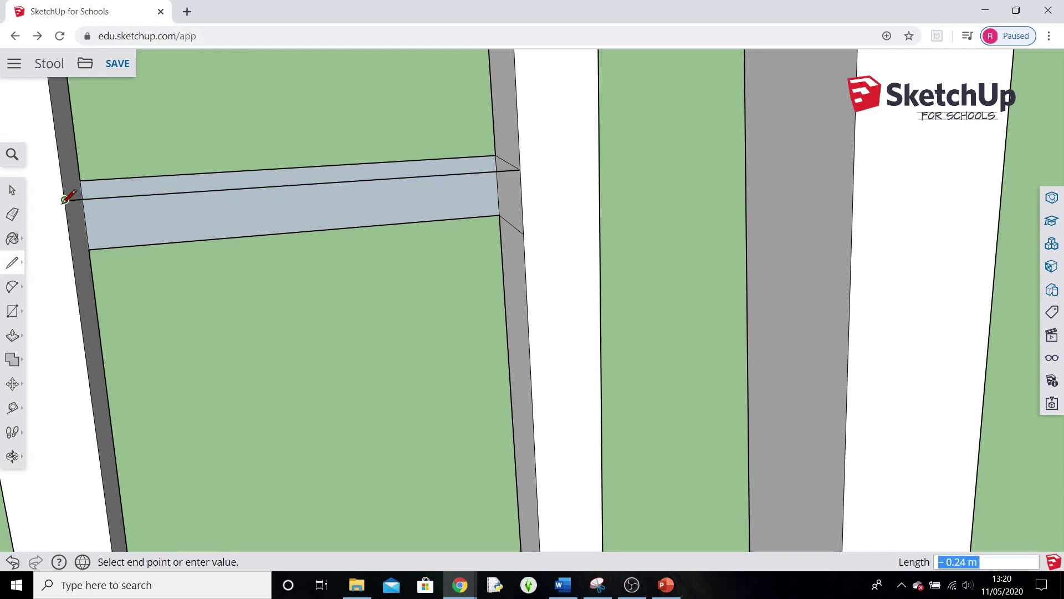
key("Escape")
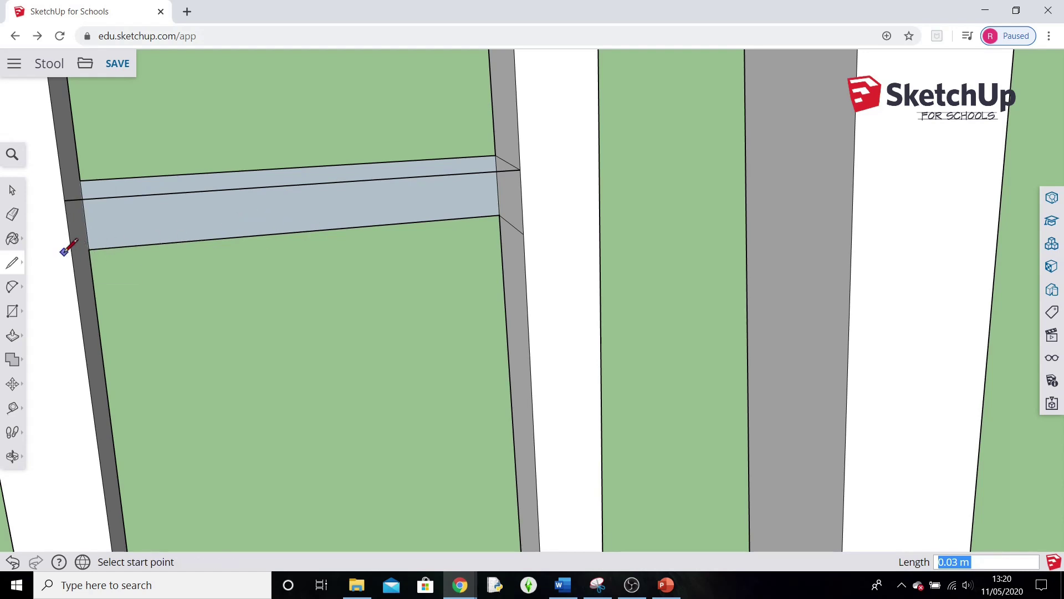
left_click(65, 199)
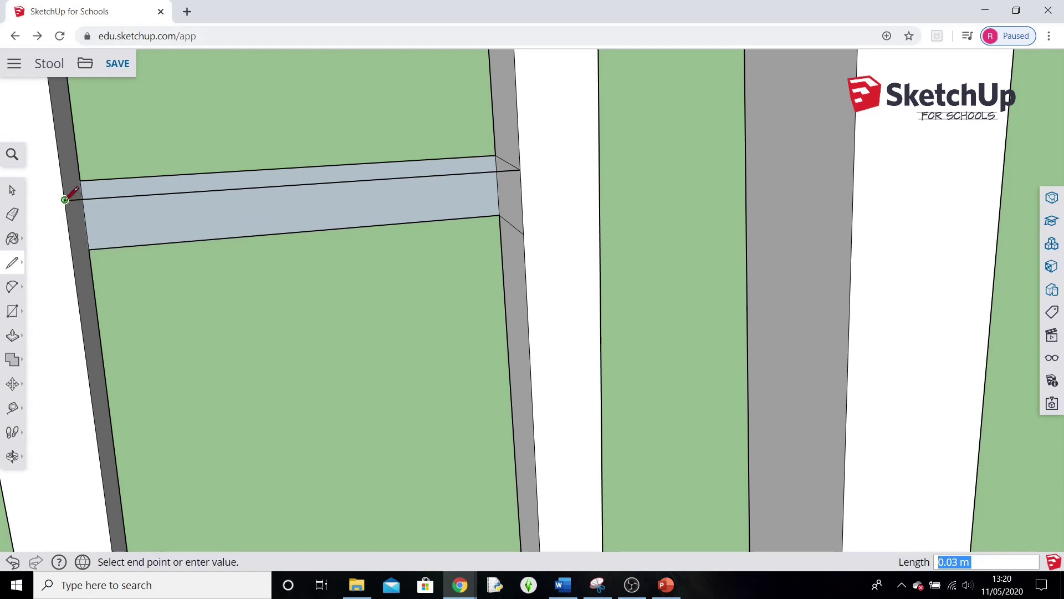
left_click(76, 271)
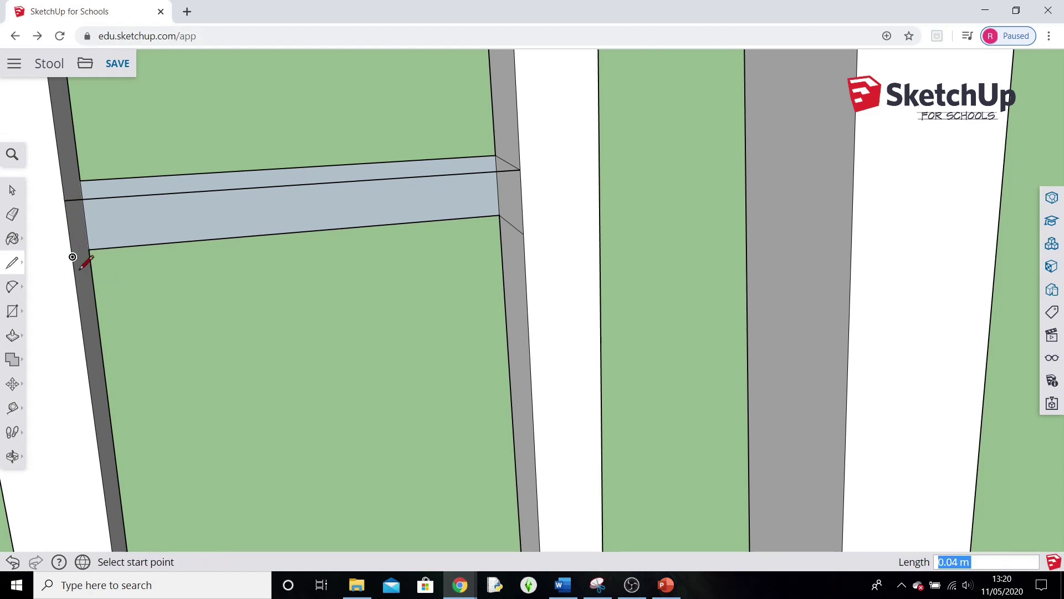
left_click(75, 275)
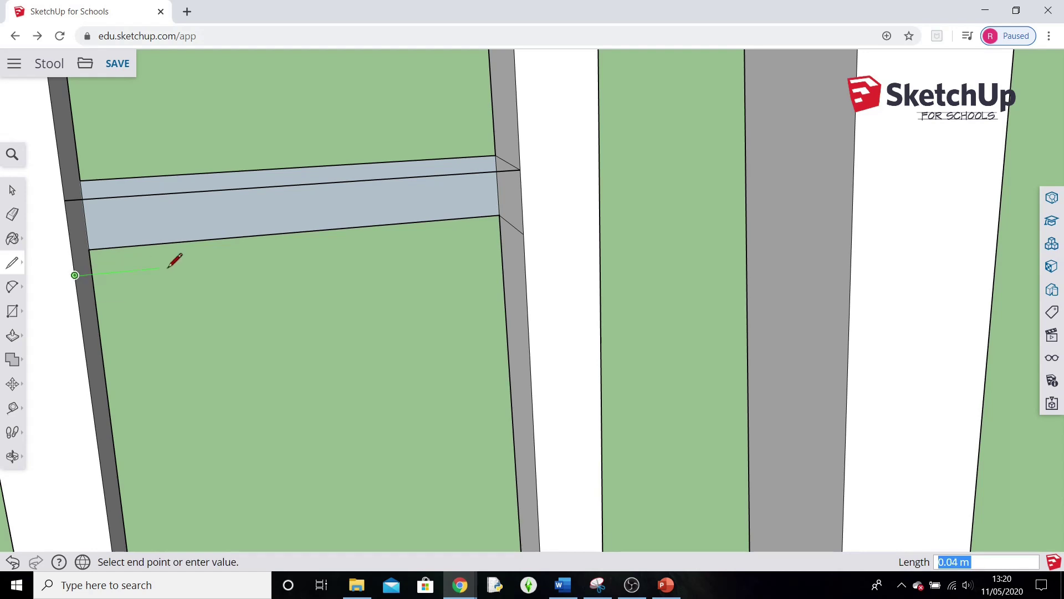
left_click(523, 234)
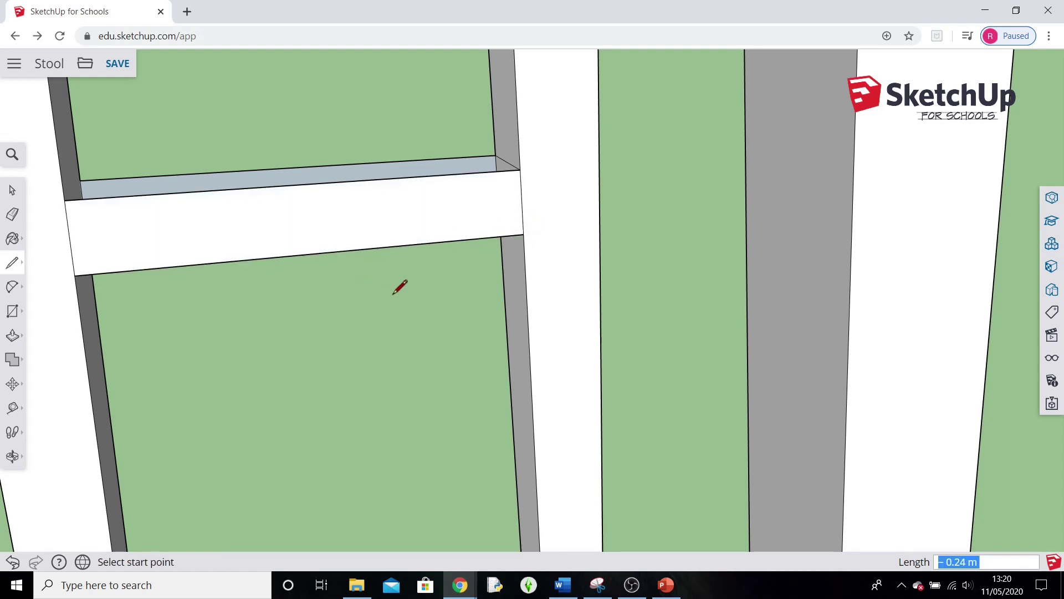
Draw closing lines at the grey rail's corners to fill its top and end faces.
mouse_move(373, 301)
middle_mouse_down()
mouse_move(363, 383)
mouse_move(323, 434)
mouse_move(518, 361)
mouse_move(265, 377)
mouse_move(251, 263)
mouse_move(285, 404)
mouse_move(371, 211)
mouse_move(176, 280)
mouse_move(582, 297)
mouse_move(751, 375)
mouse_move(704, 425)
mouse_move(687, 421)
middle_mouse_up()
mouse_move(634, 400)
middle_mouse_down()
mouse_move(613, 434)
mouse_move(739, 394)
mouse_move(687, 401)
middle_mouse_up()
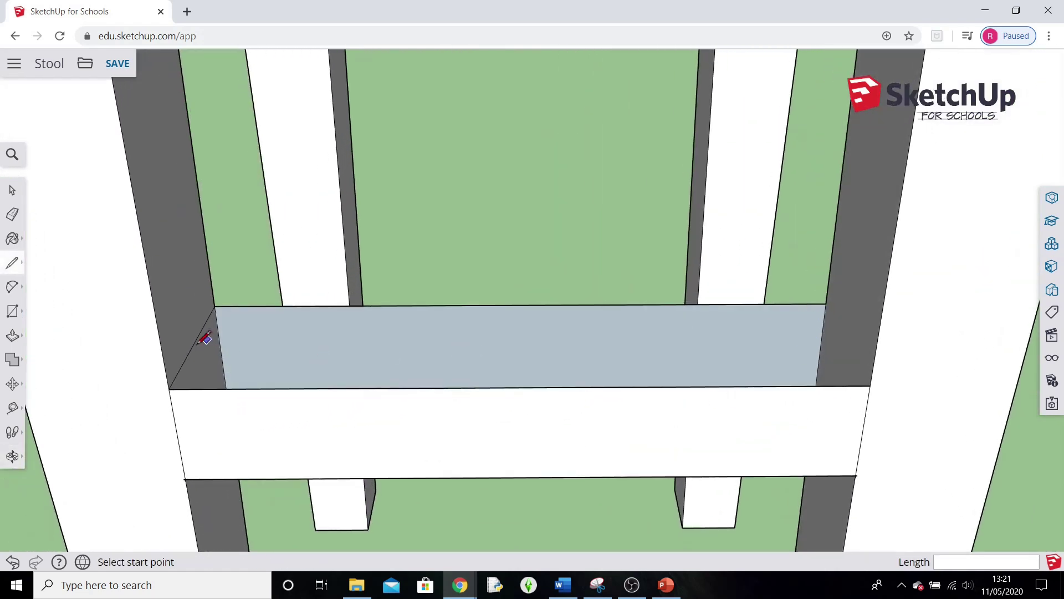
left_click(826, 304)
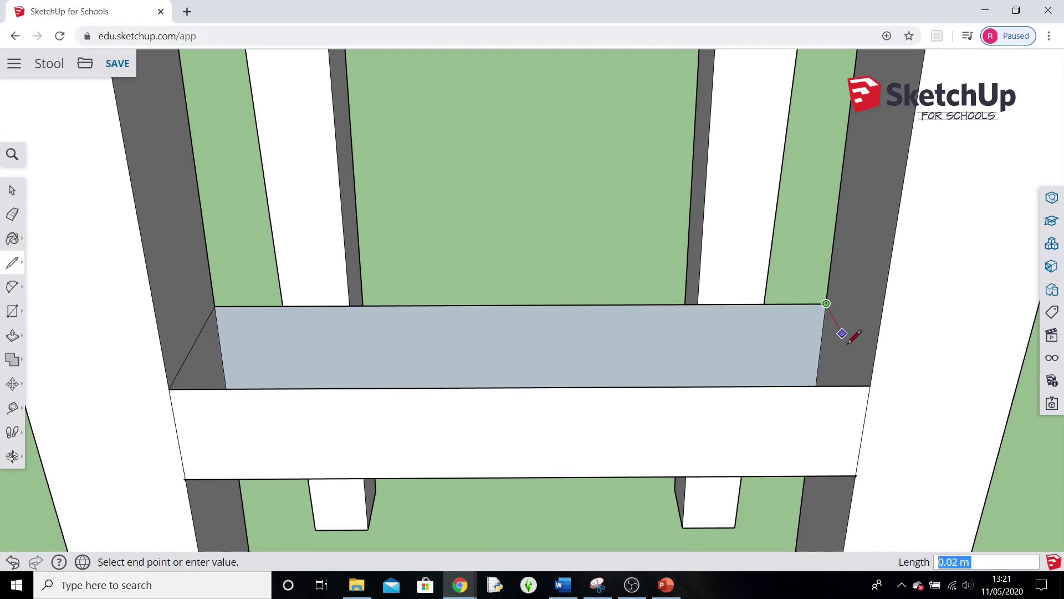
left_click(870, 385)
key("o")
mouse_move(680, 487)
left_mouse_down()
mouse_move(637, 149)
mouse_move(832, 267)
left_mouse_up()
key("l")
left_click(873, 401)
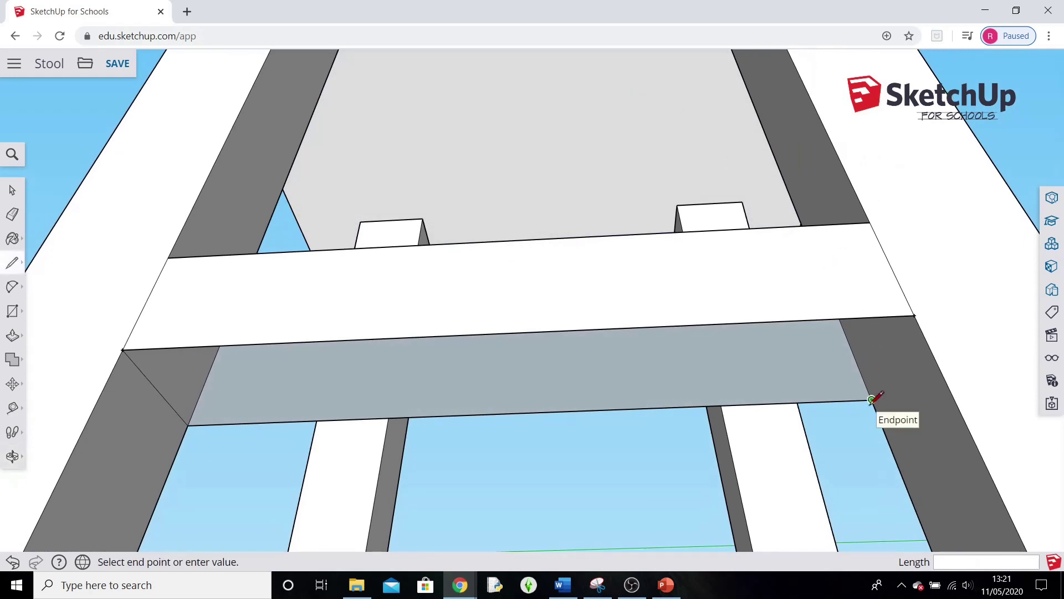
left_click(913, 316)
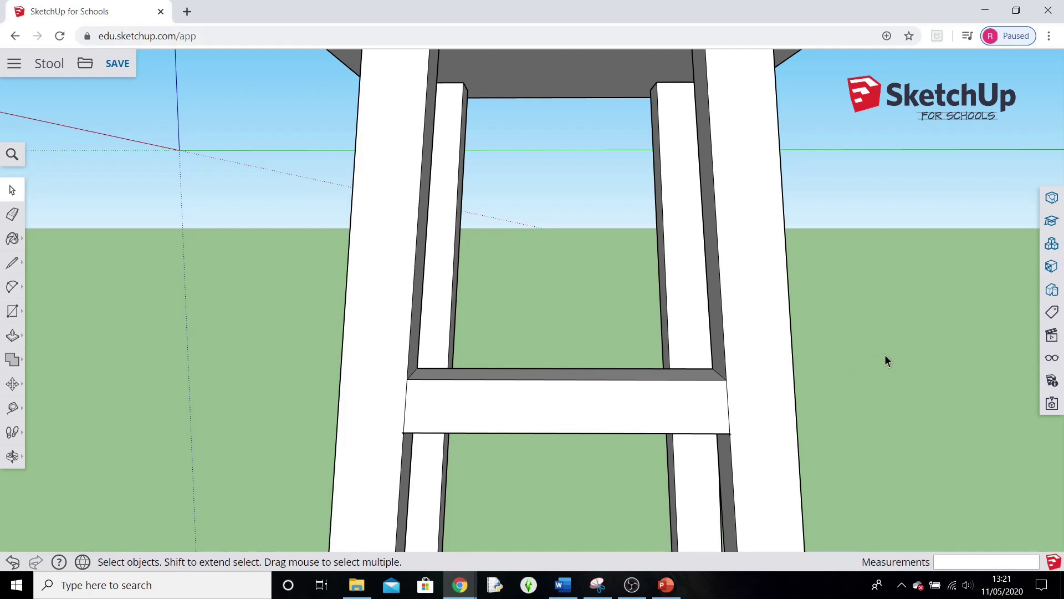
Select the lower crossbar's front, top, underside and remaining face together.
middle_click_drag(886, 361, 864, 382)
left_click(590, 431)
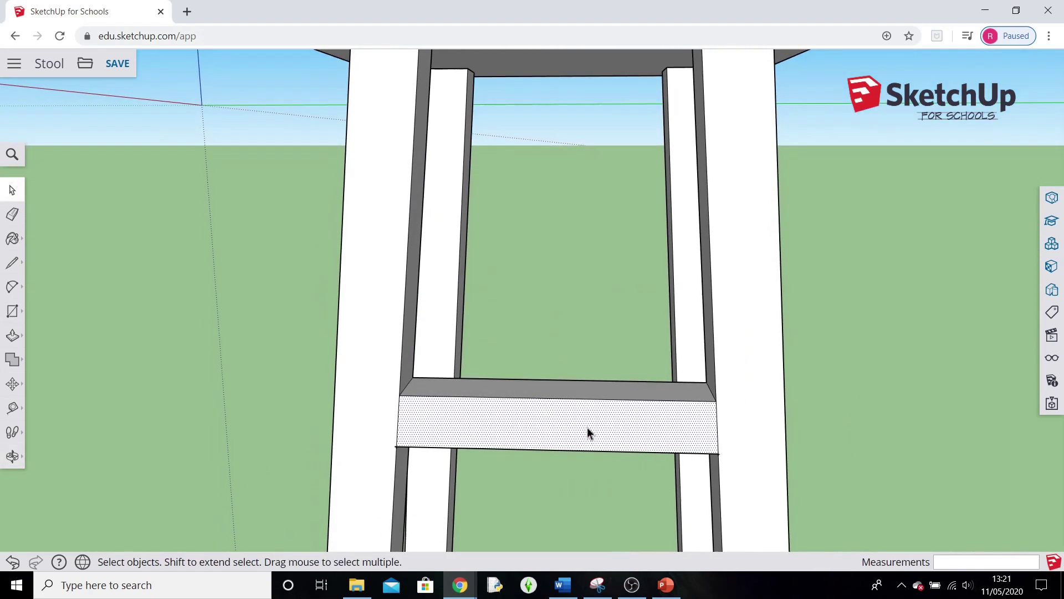
left_click(578, 395, "ctrl")
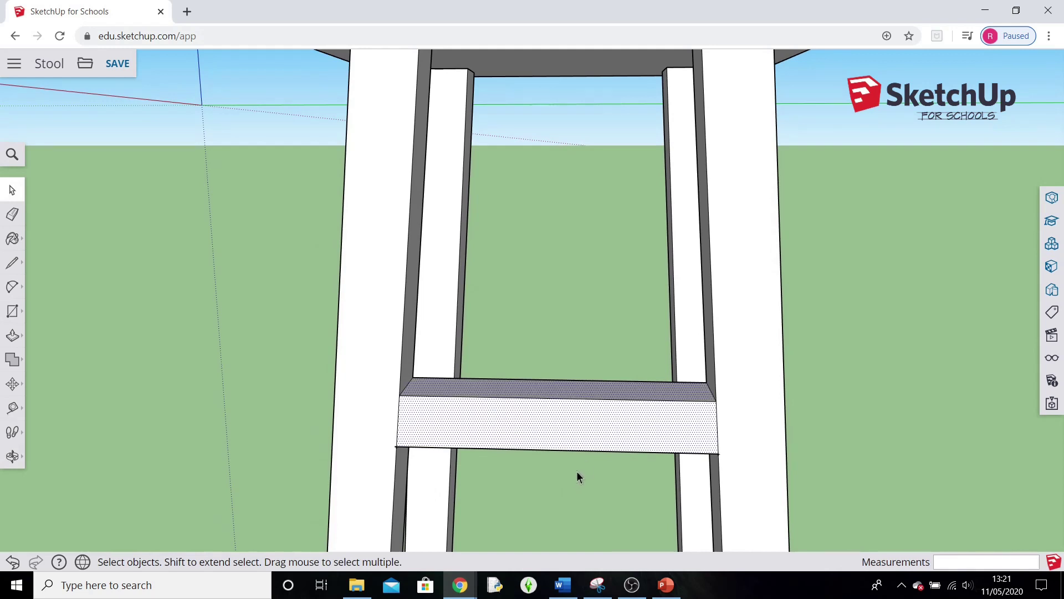
middle_click_drag(574, 480, 591, 302)
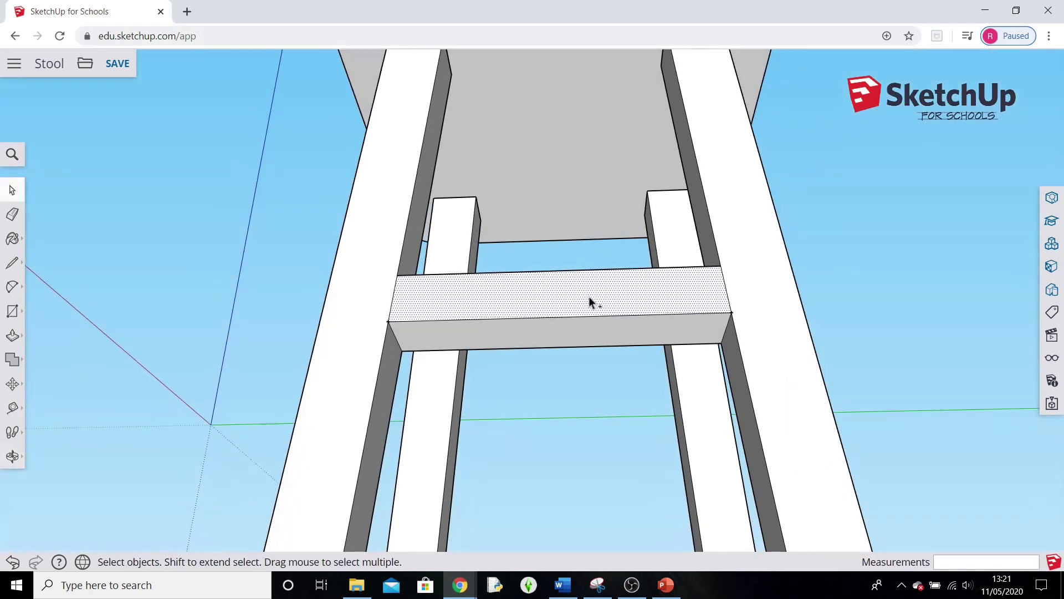
left_click(586, 336, "ctrl")
middle_click_drag(565, 489, 409, 424)
left_click(401, 385, "ctrl")
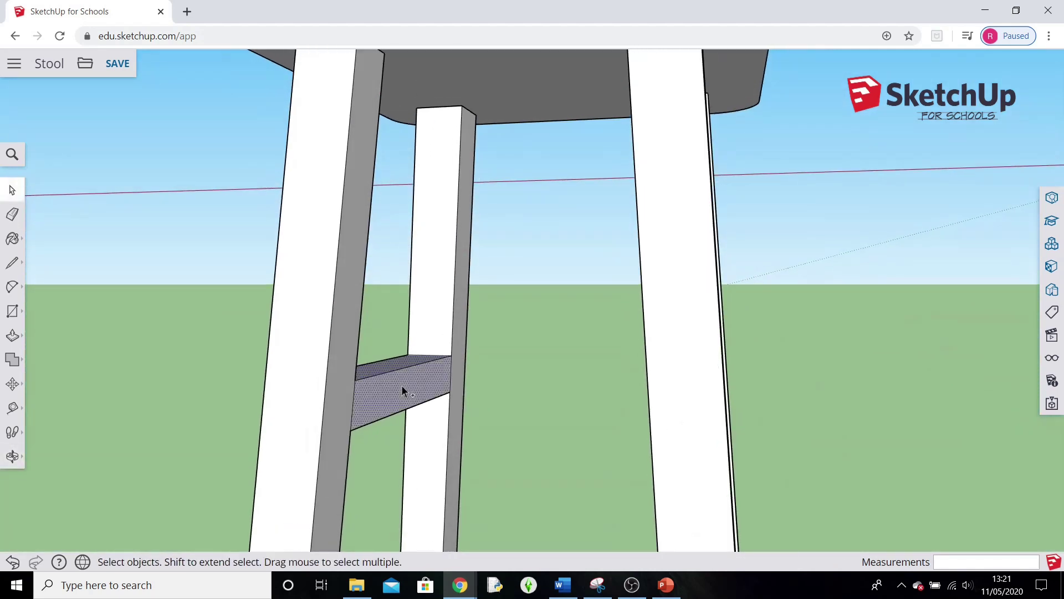
Make the selected crossbar a component with the definition name 'Cross beam'.
right_click(399, 392)
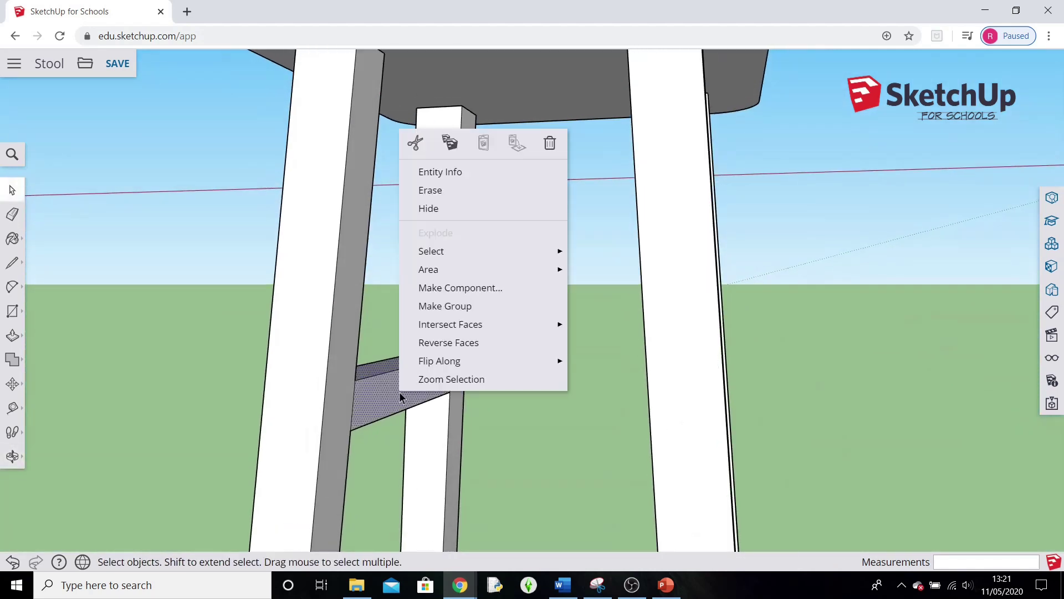
left_click(452, 289)
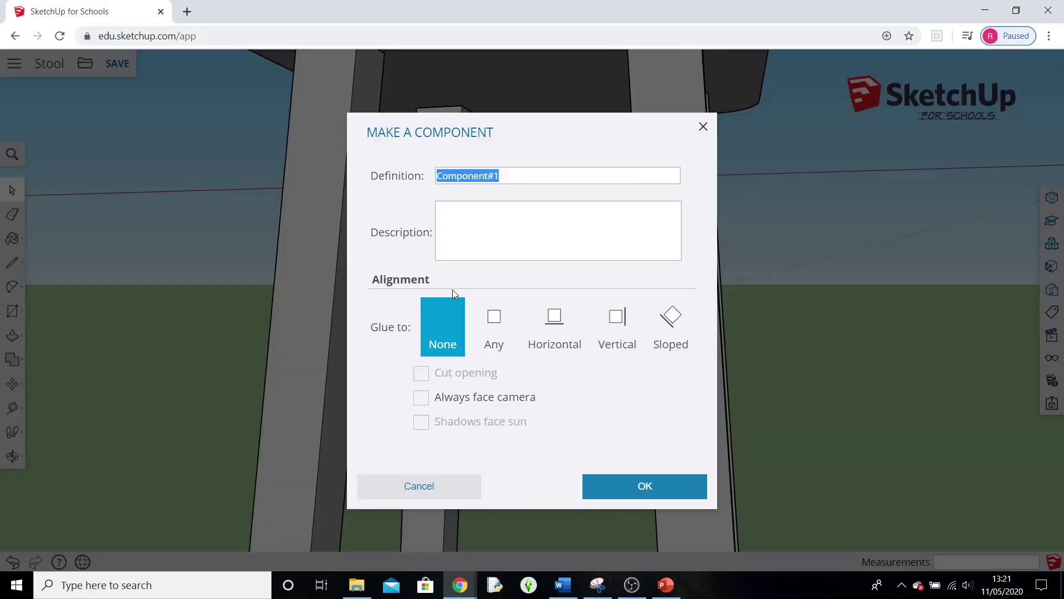
type("Cross")
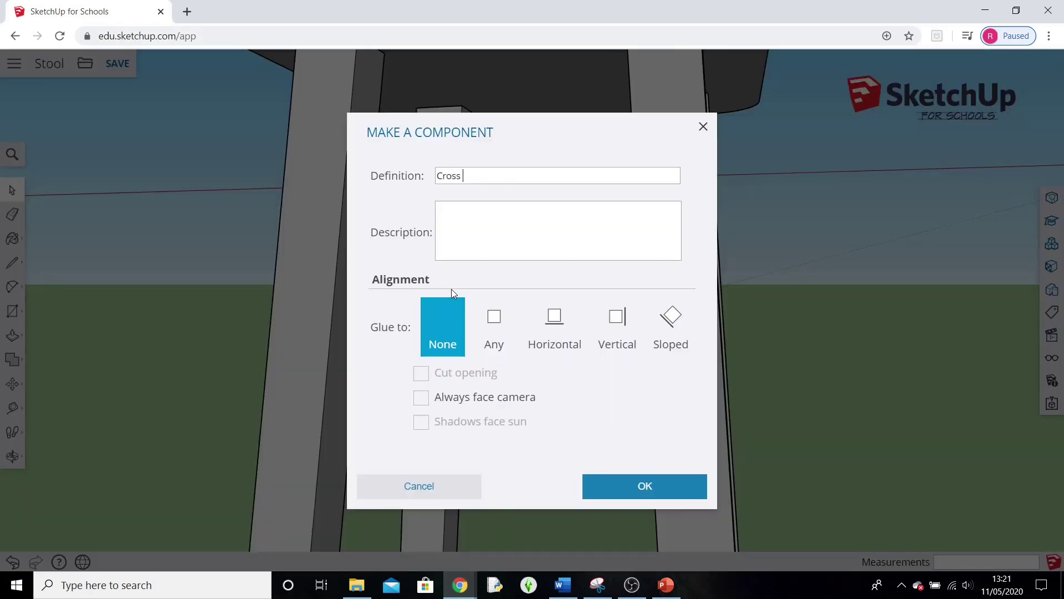
type(" beam")
key("Return")
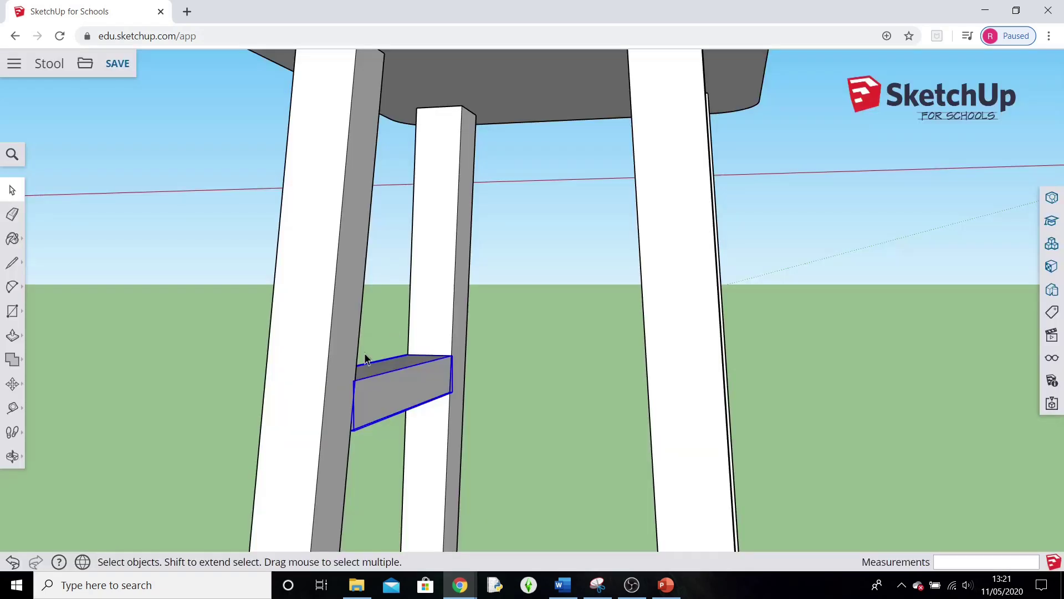
Rotate-copy the Cross beam 90° about the seat centre, repeating it x3 around the legs.
middle_click_drag(240, 404, 668, 221)
middle_click_drag(608, 451, 637, 238)
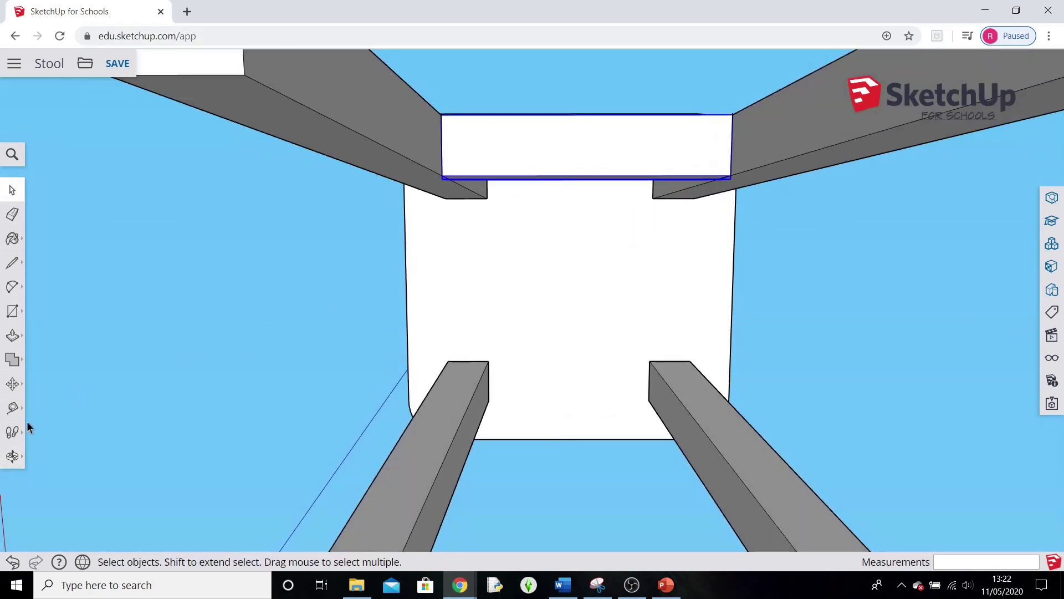
left_click(12, 383)
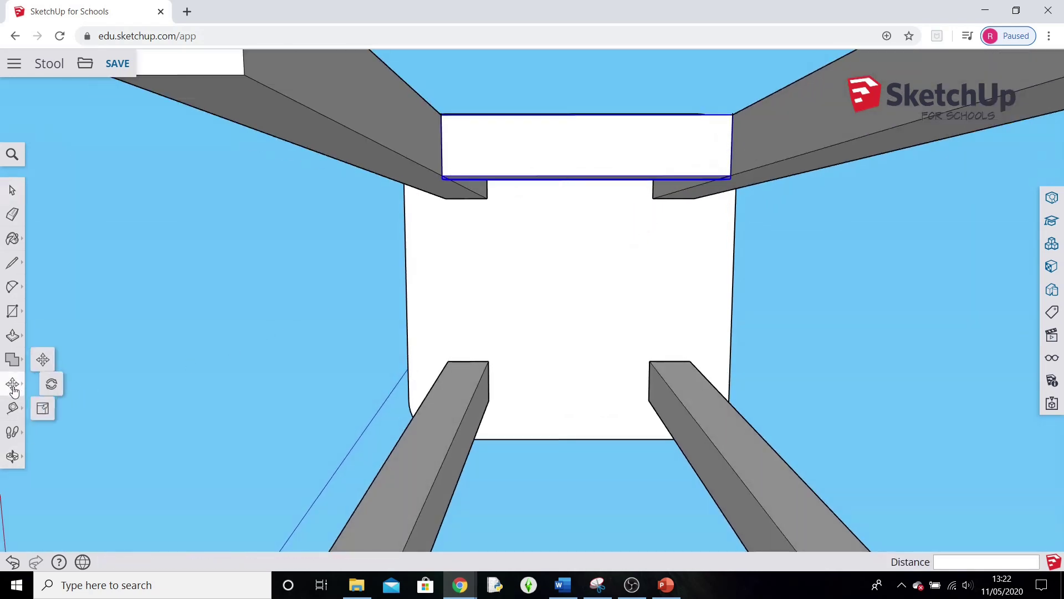
left_click(56, 383)
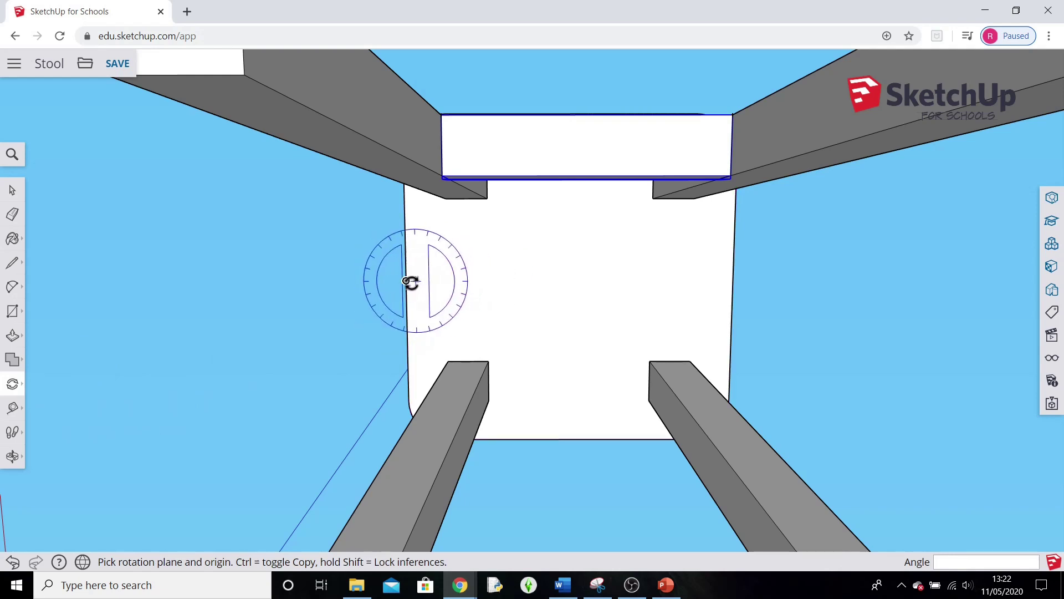
left_click(407, 282)
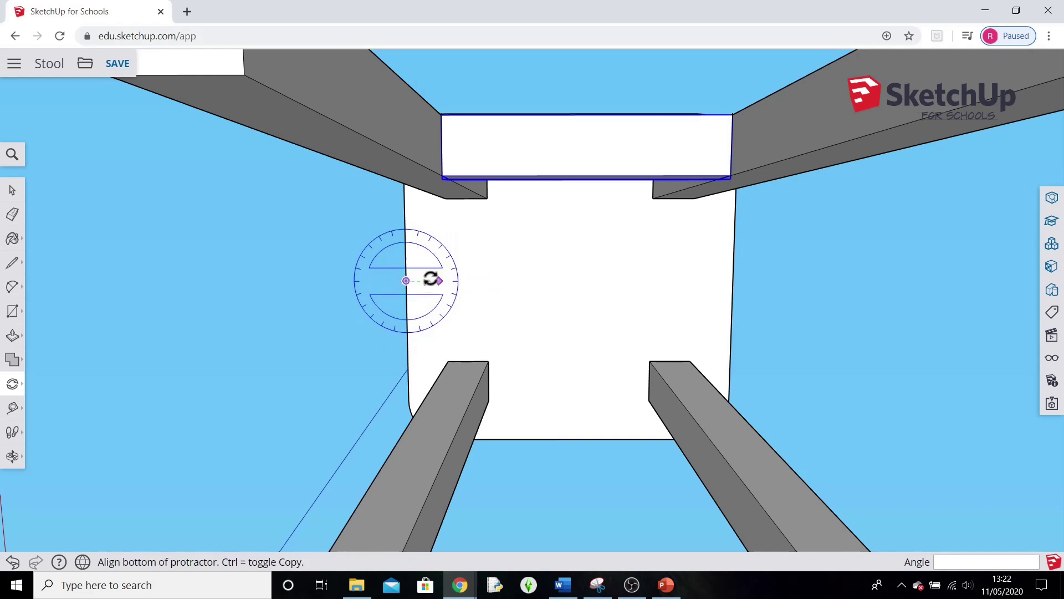
key("Escape")
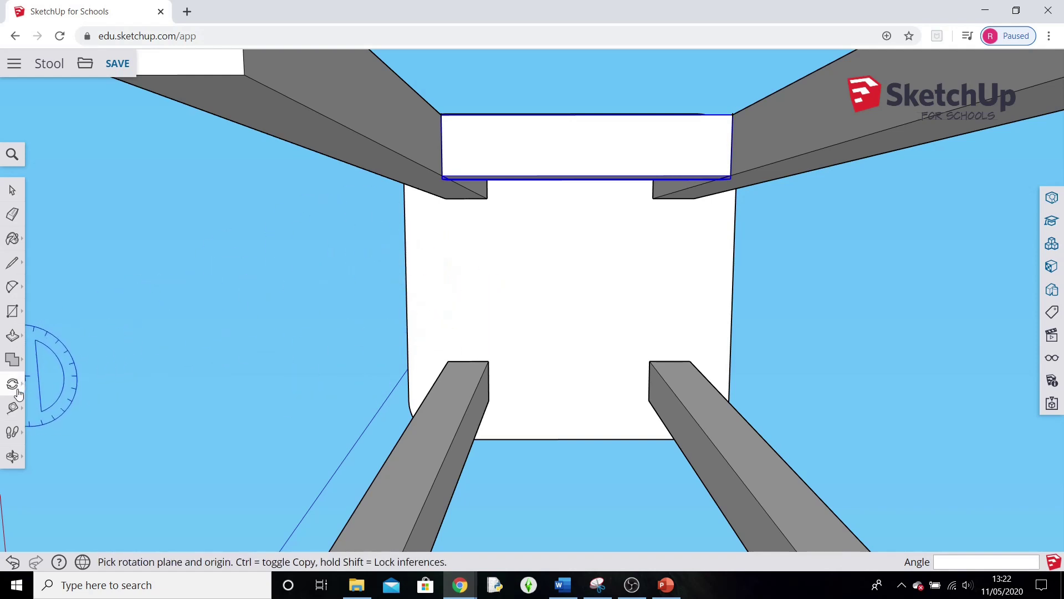
left_click(53, 383)
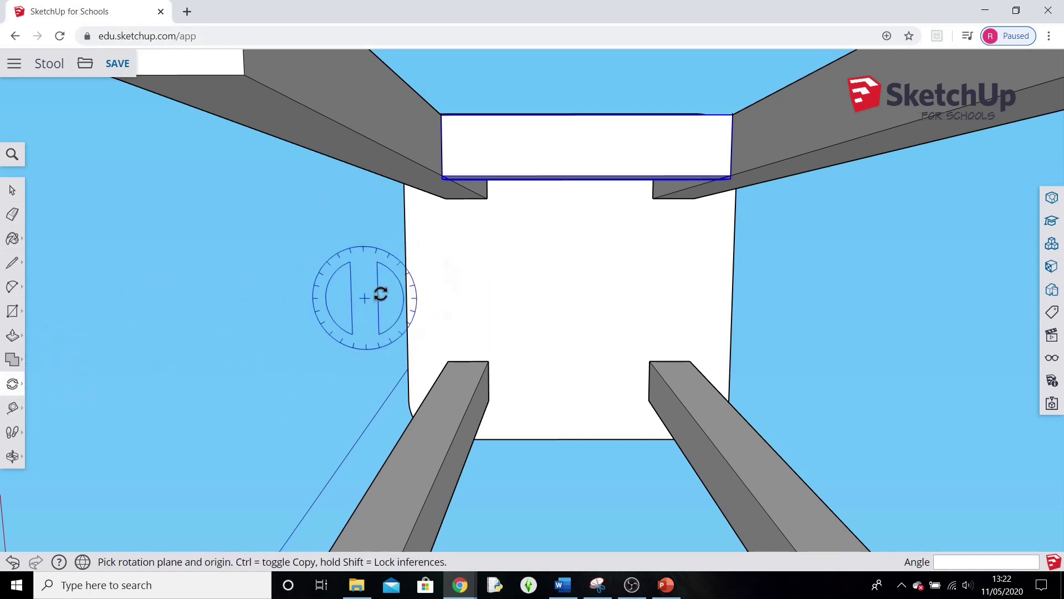
left_click(566, 439)
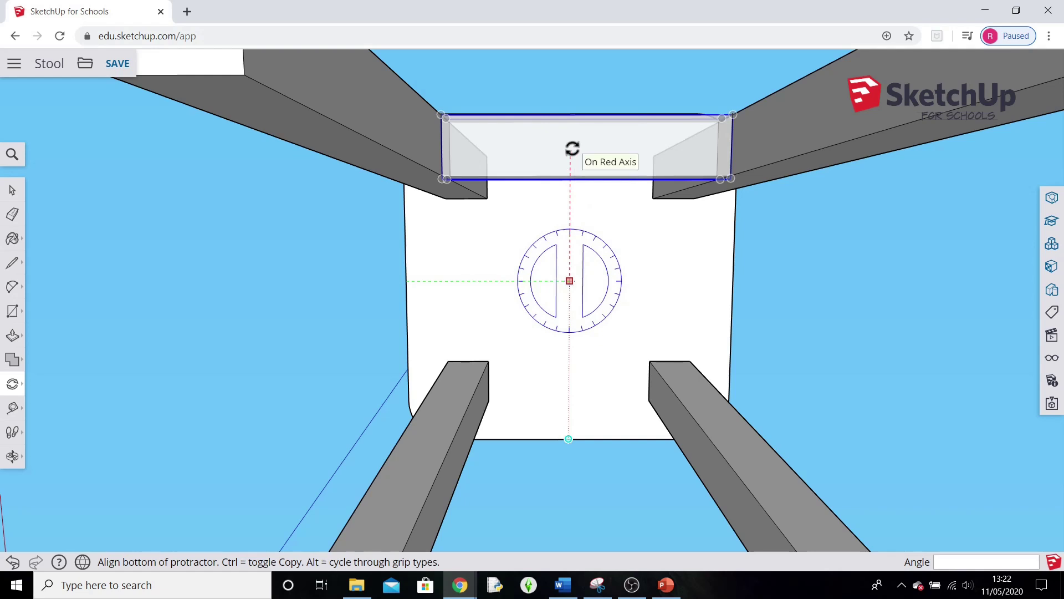
left_click(572, 148)
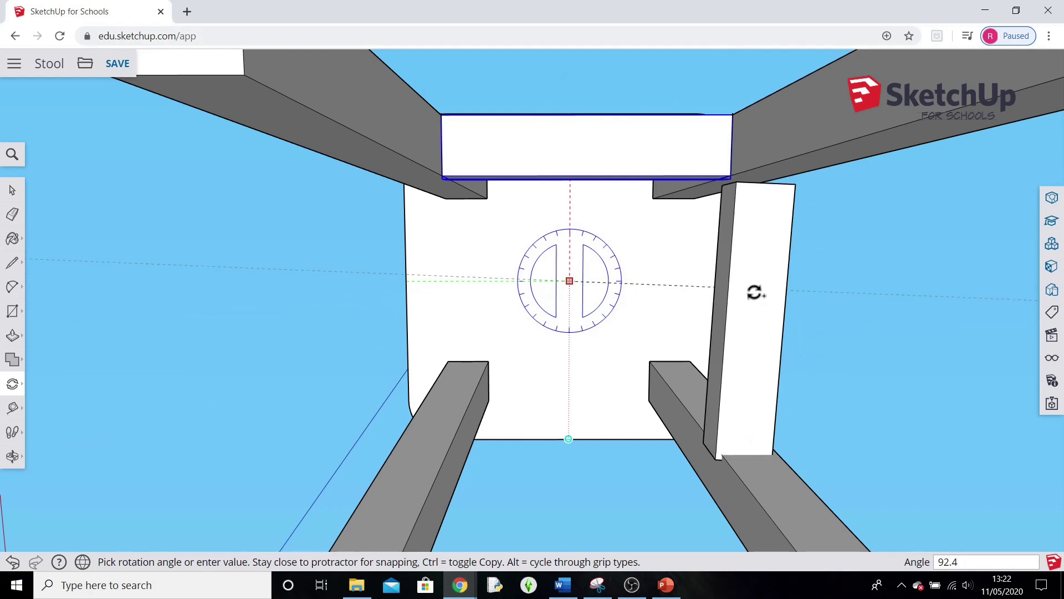
left_click(754, 287)
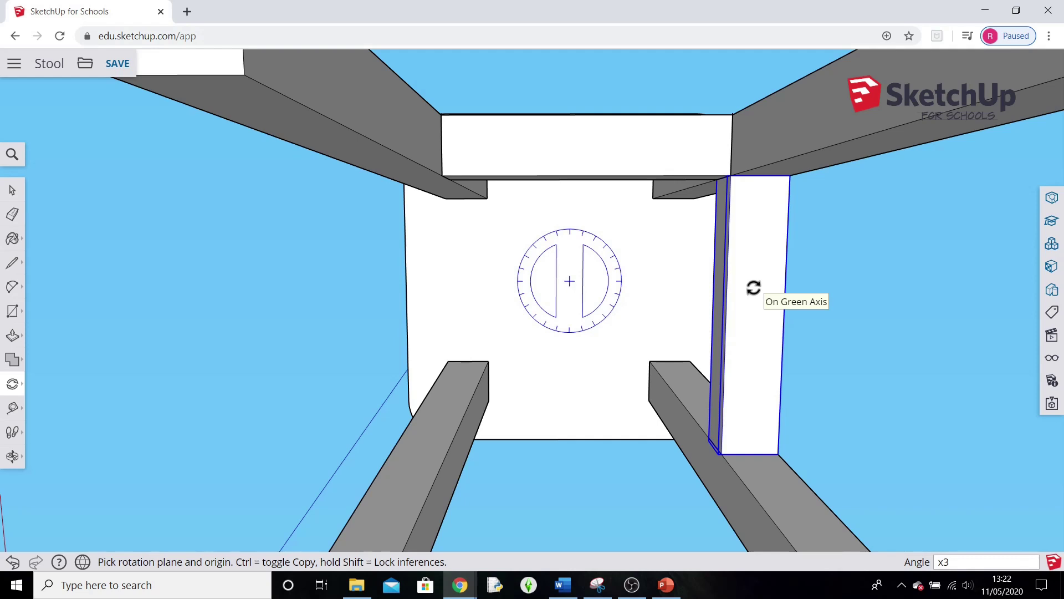
type("x3")
key("Return")
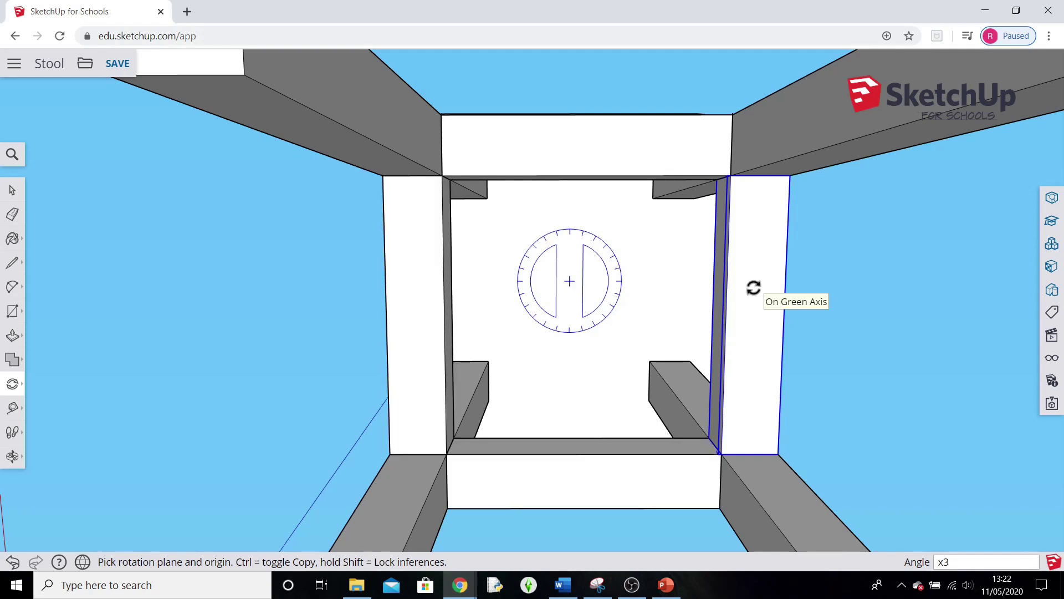
Select the seat slab and hide it, exposing the legs and crossbar frame.
middle_click_drag(887, 290, 837, 464)
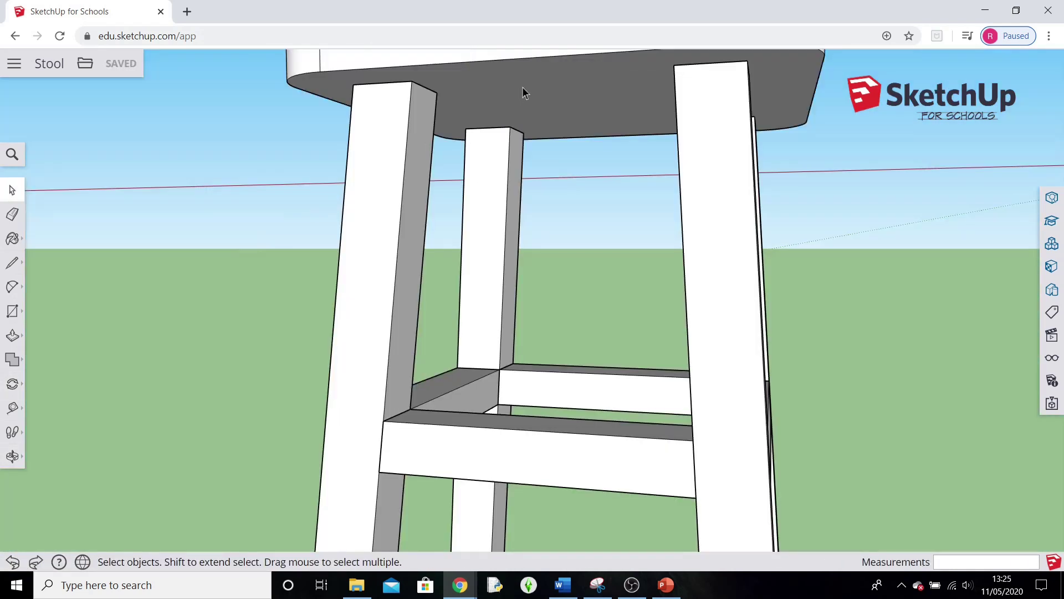
middle_click_drag(586, 132, 581, 188)
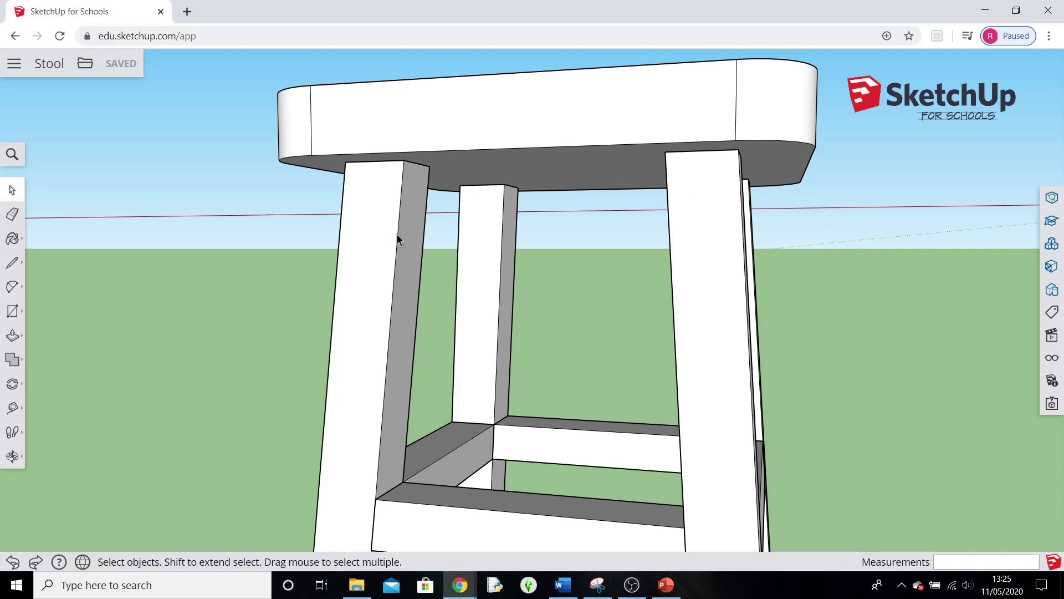
left_click(561, 151)
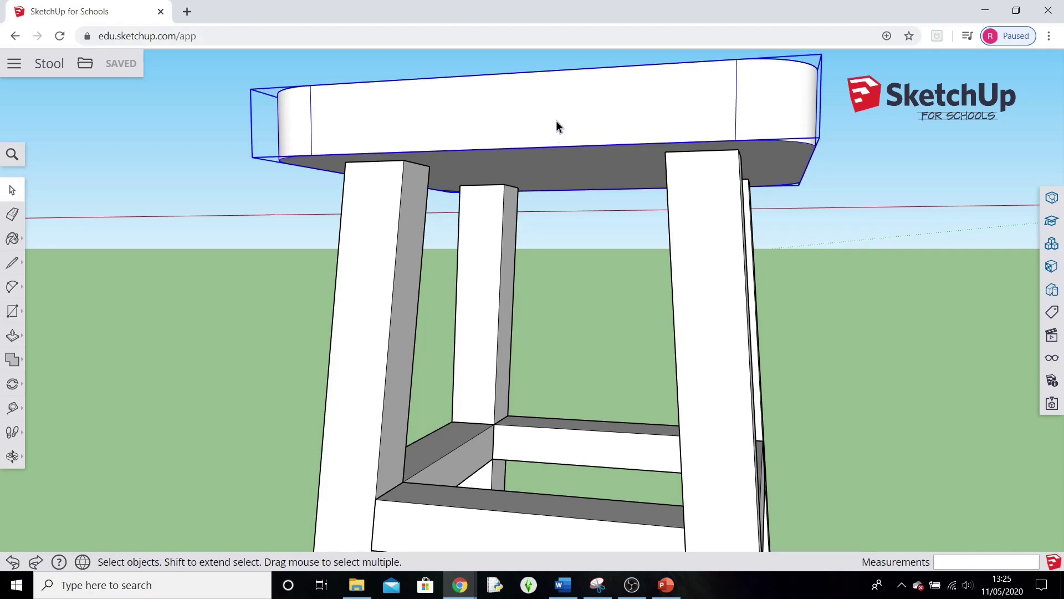
right_click(558, 120)
left_click(601, 200)
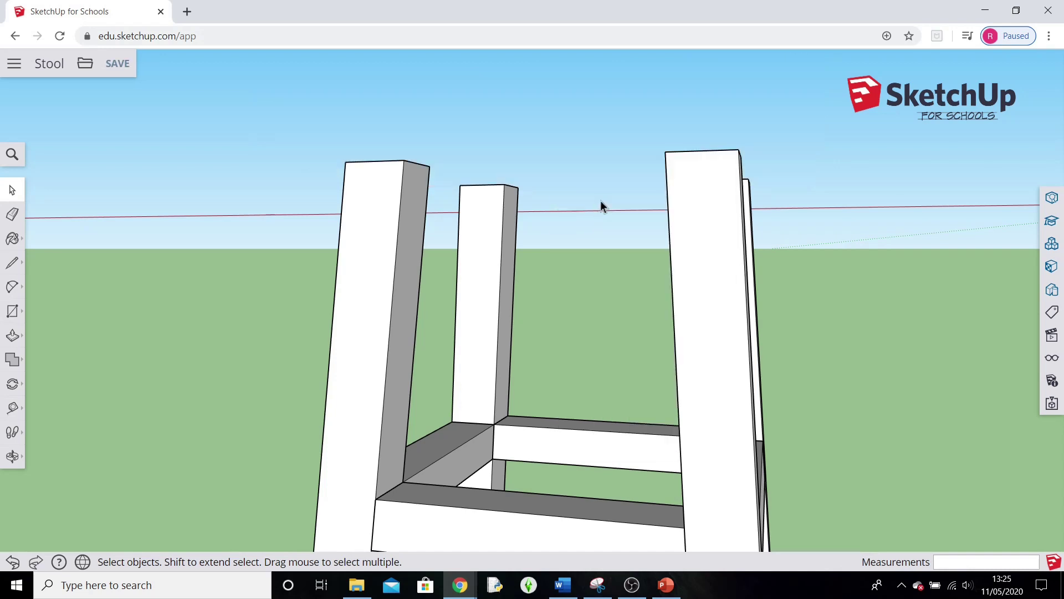
middle_click_drag(591, 183, 612, 243)
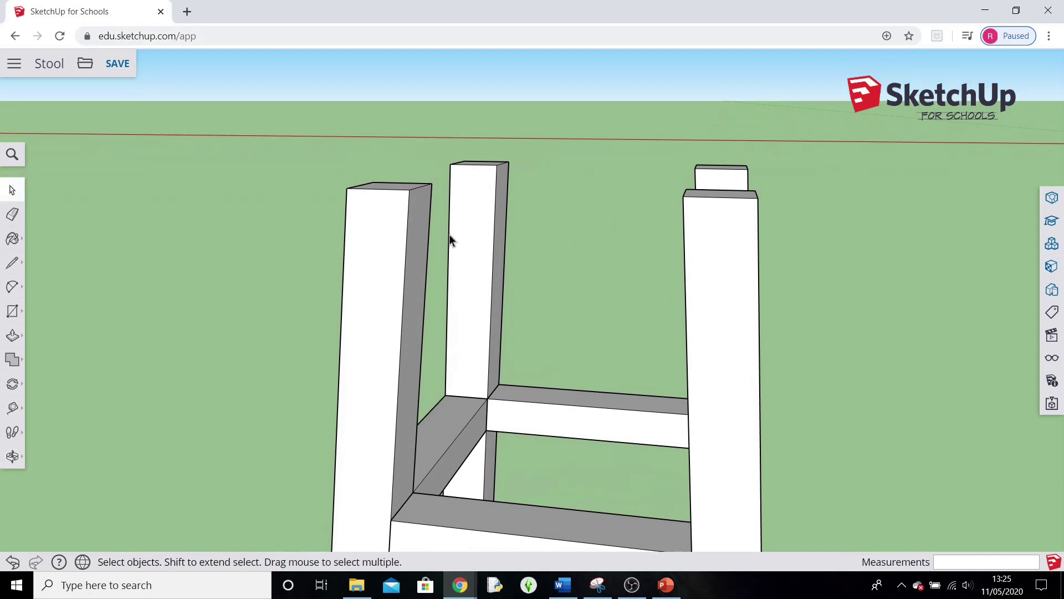
Place a tape-measure guideline across both legs about 0.04 m below their tops.
left_click(12, 408)
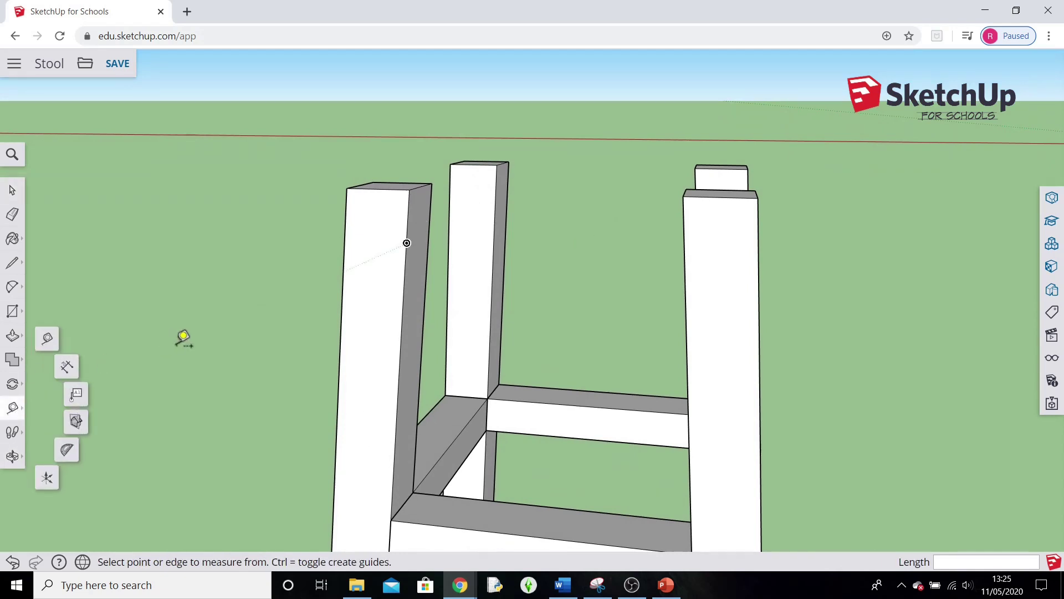
left_click(409, 189)
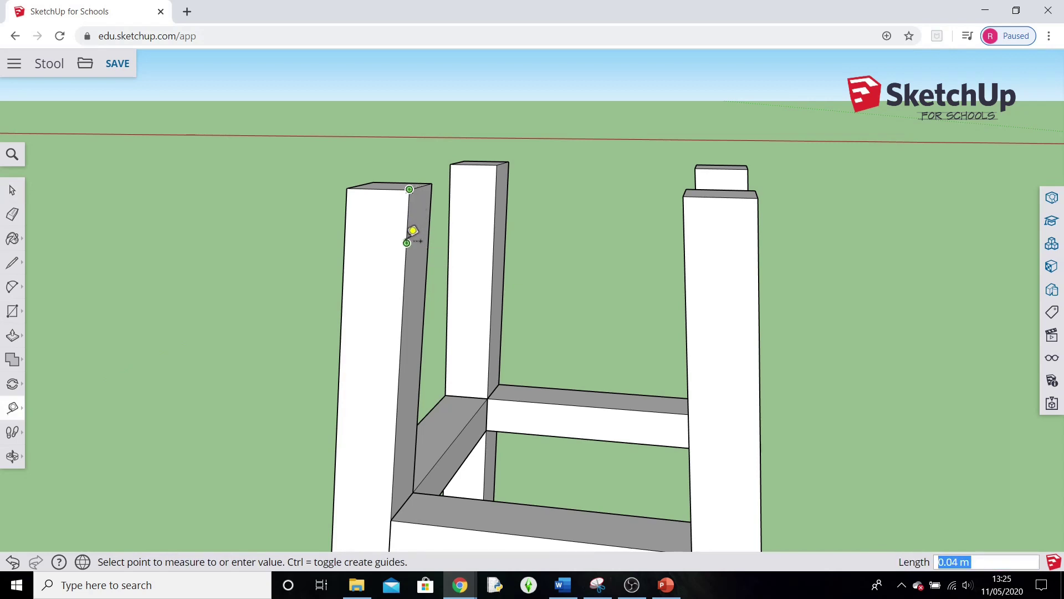
left_click(413, 232)
left_click(408, 241)
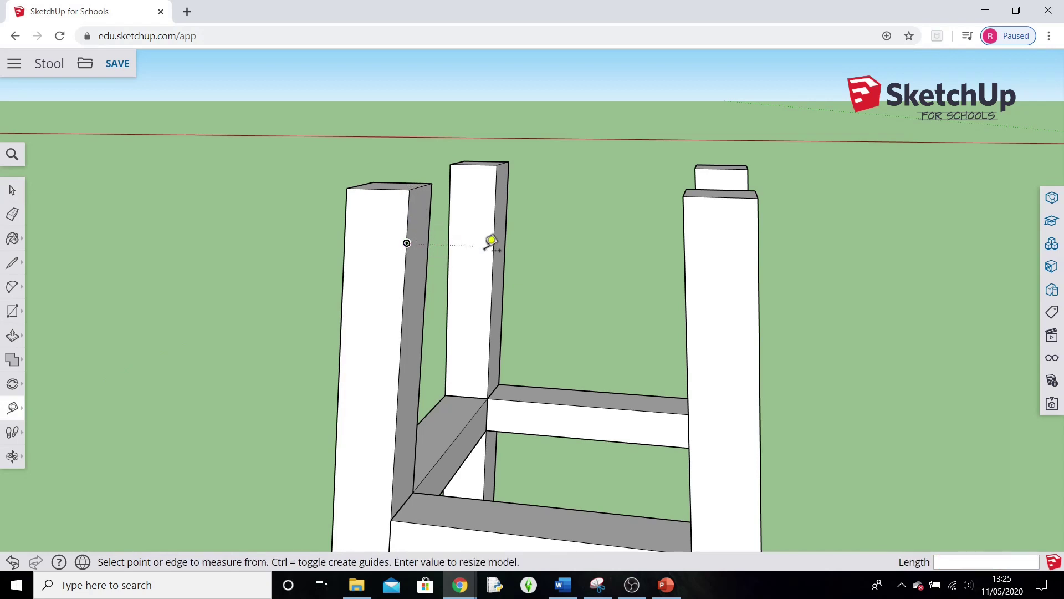
left_click(687, 251)
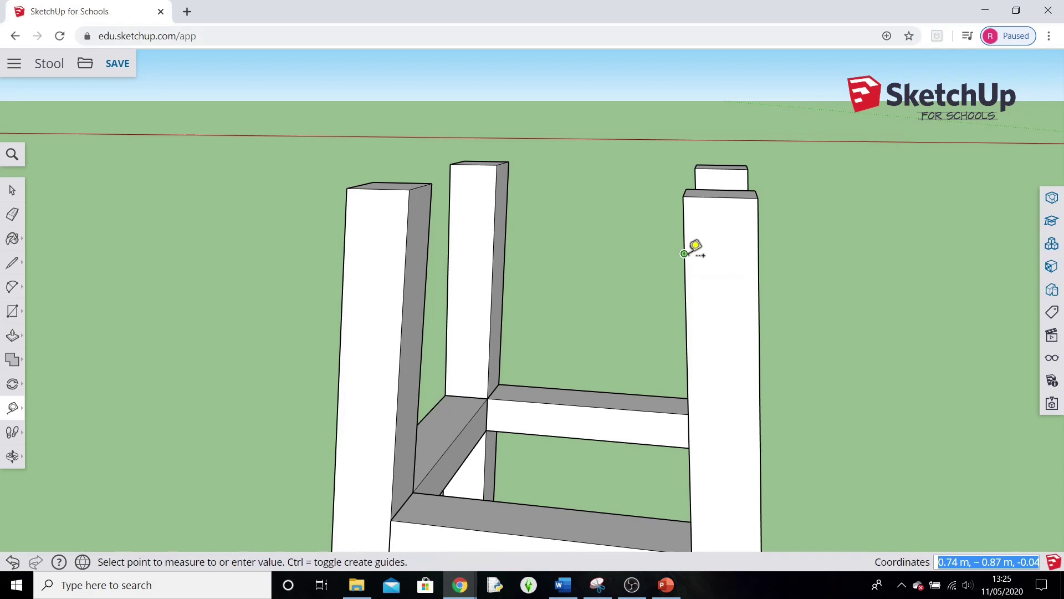
left_click(687, 251)
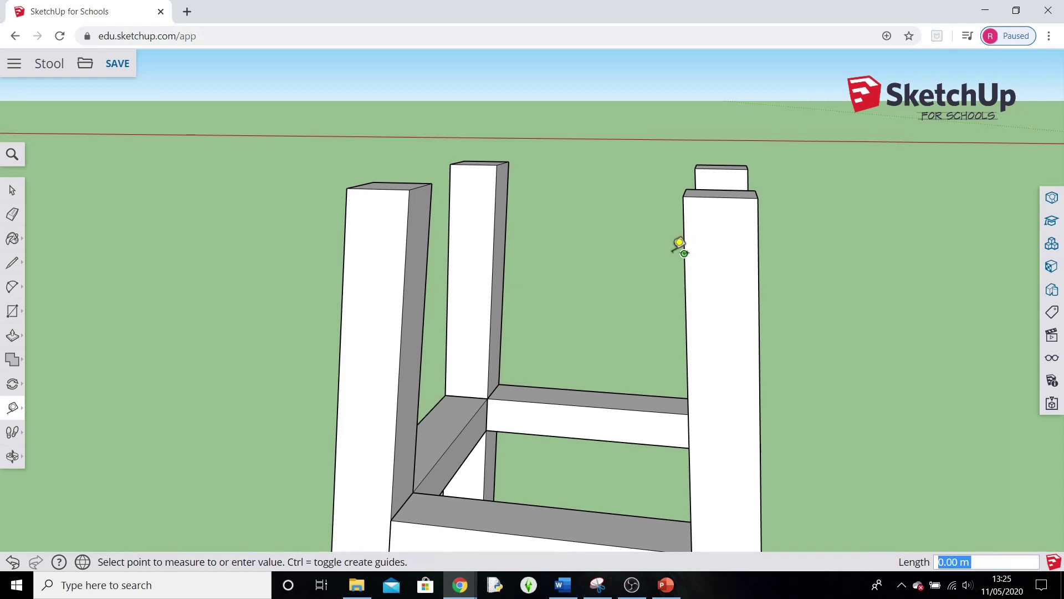
left_click(406, 243)
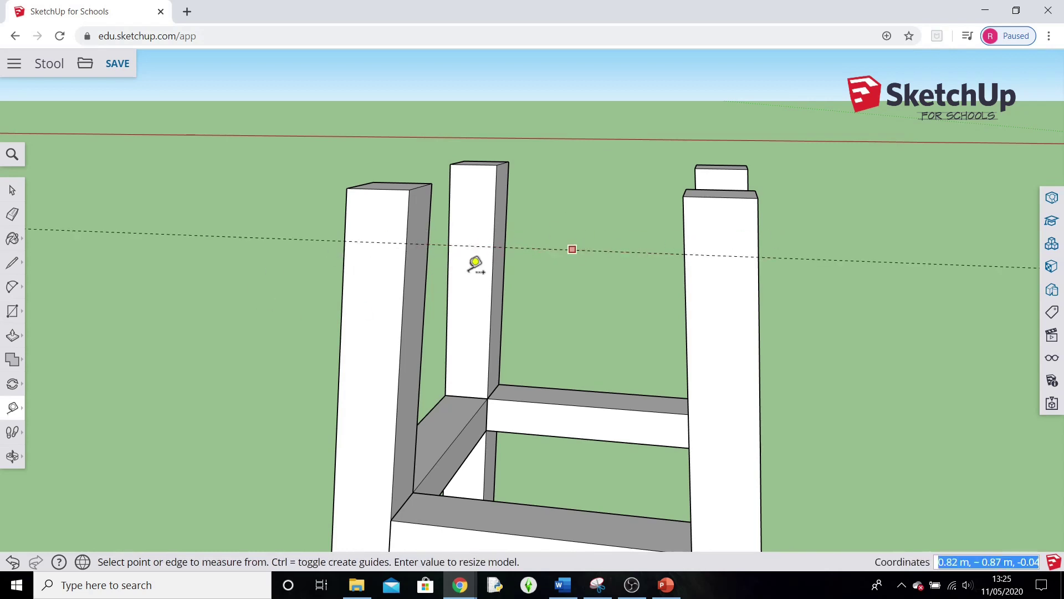
left_click(12, 262)
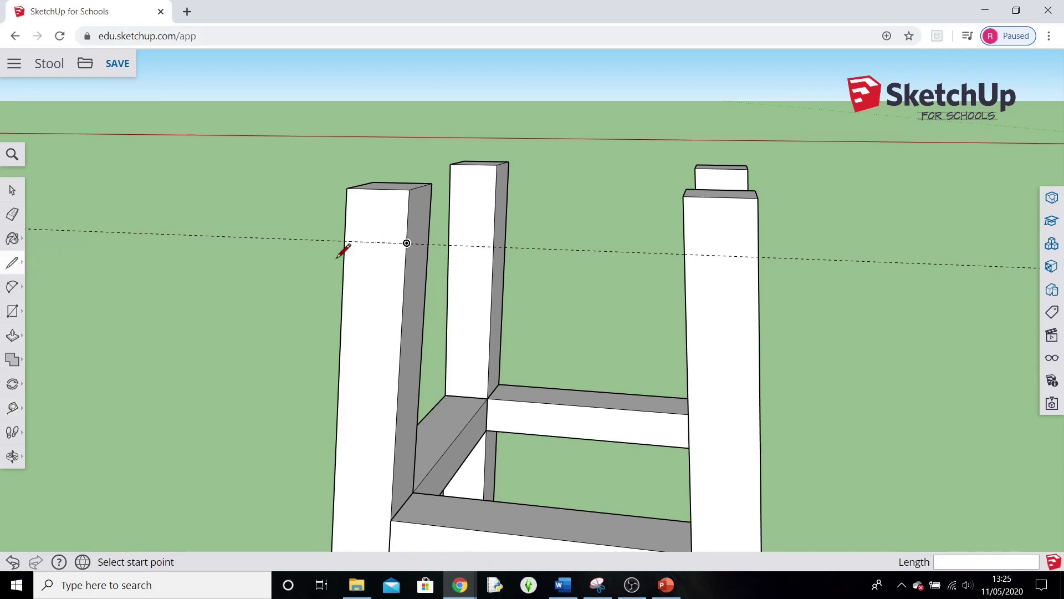
Draw lines along the guideline and leg top corners to close the front crossbar face.
left_click(407, 243)
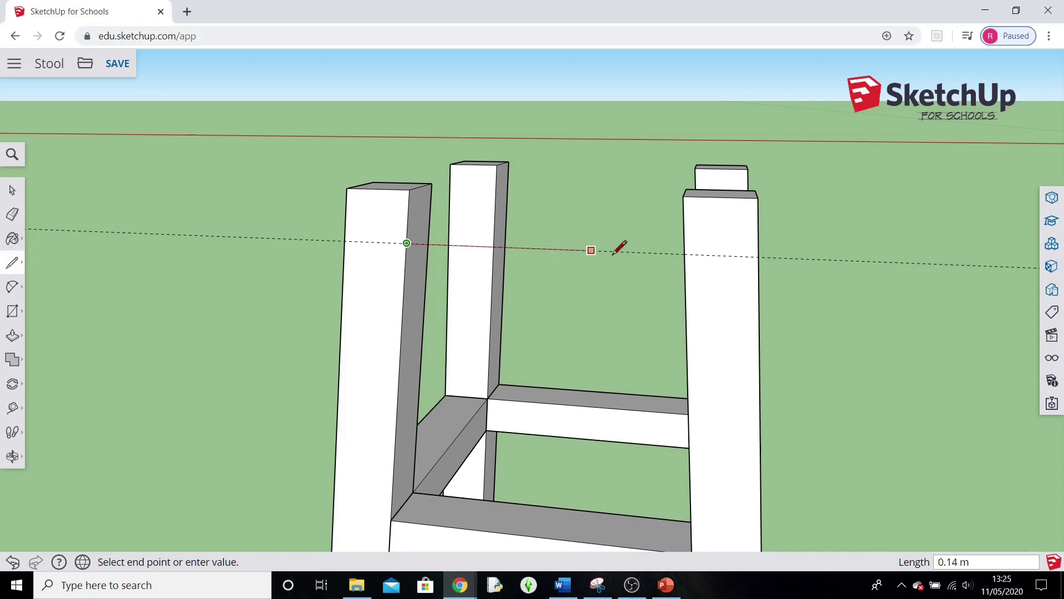
left_click(684, 253)
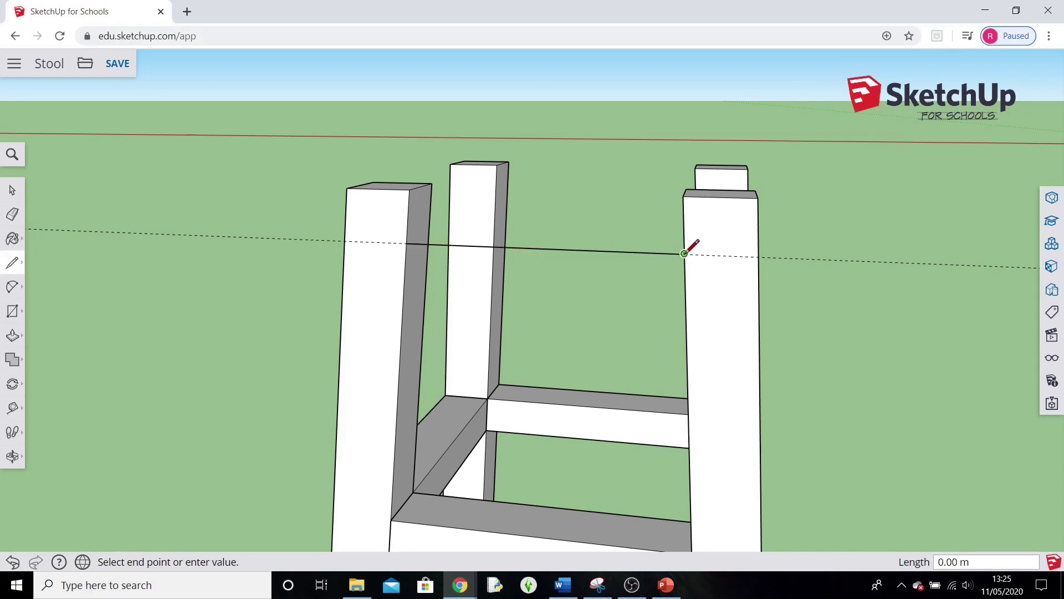
key("Escape")
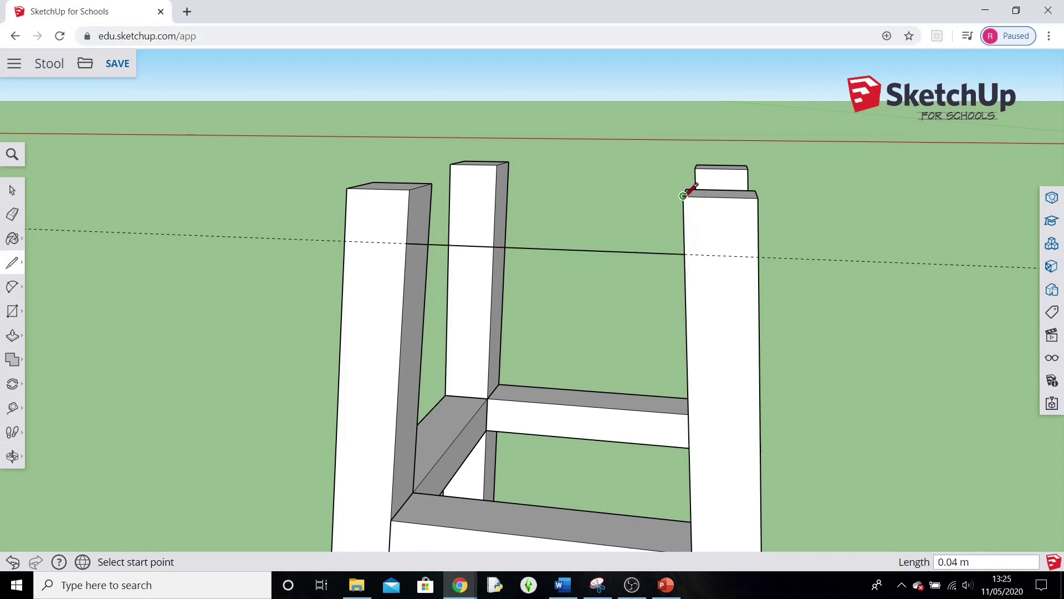
left_click(683, 195)
left_click(409, 190)
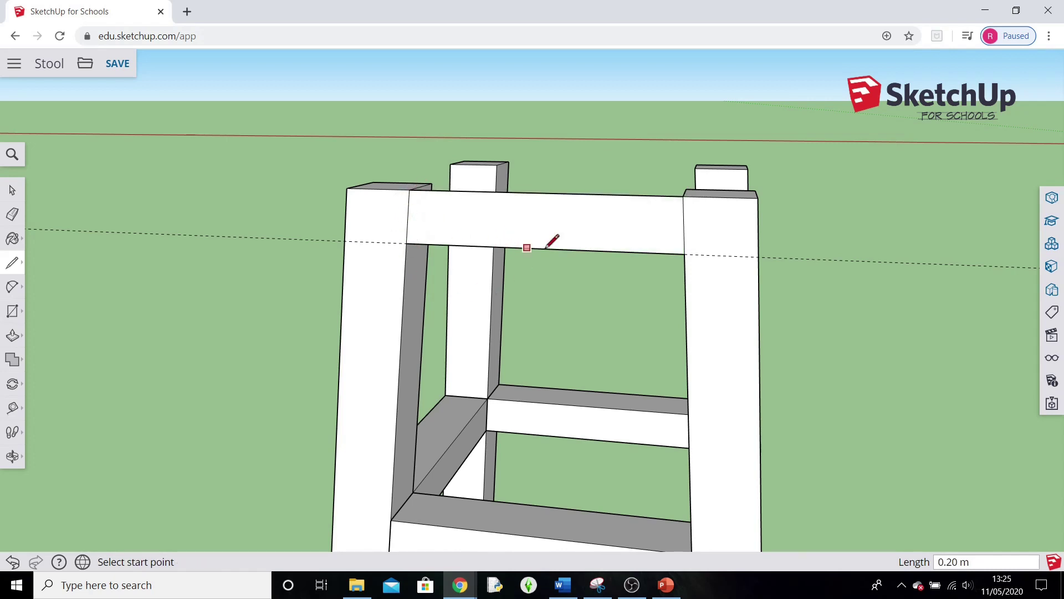
Draw edges between the back posts' top corners to close the back crossbar face.
mouse_move(693, 204)
middle_mouse_down()
mouse_move(748, 226)
mouse_move(316, 318)
mouse_move(299, 408)
mouse_move(102, 311)
mouse_move(3, 240)
middle_mouse_up()
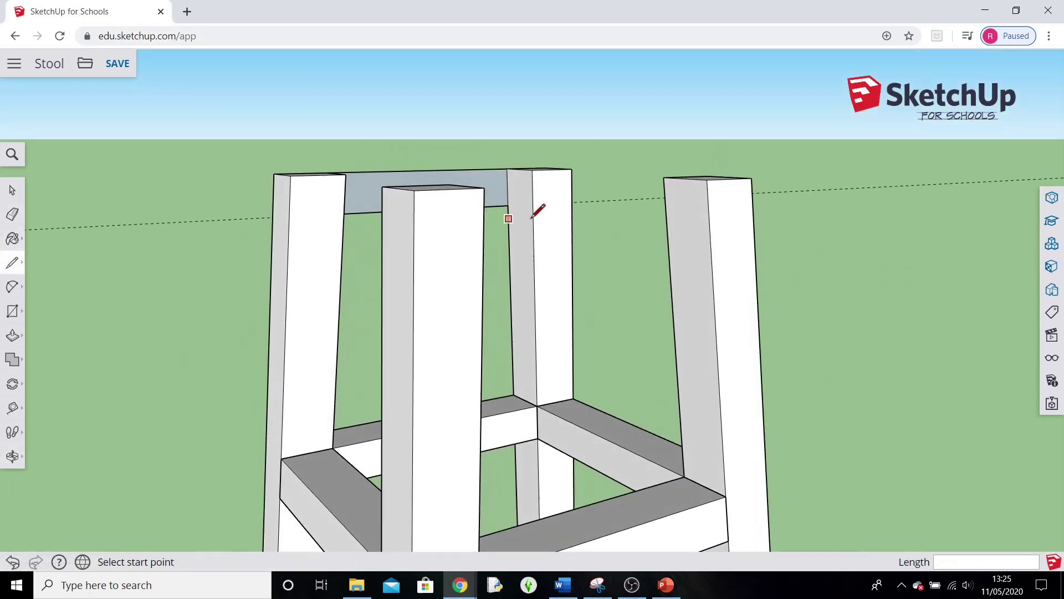
middle_click_drag(537, 209, 444, 238)
scroll(394, 206, "up", 2)
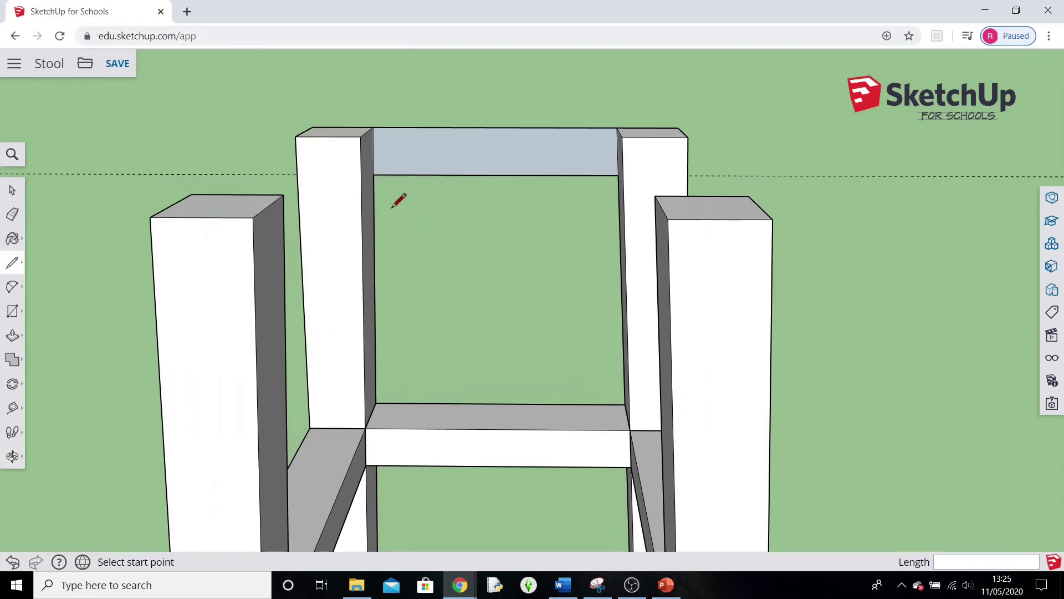
left_click(361, 187)
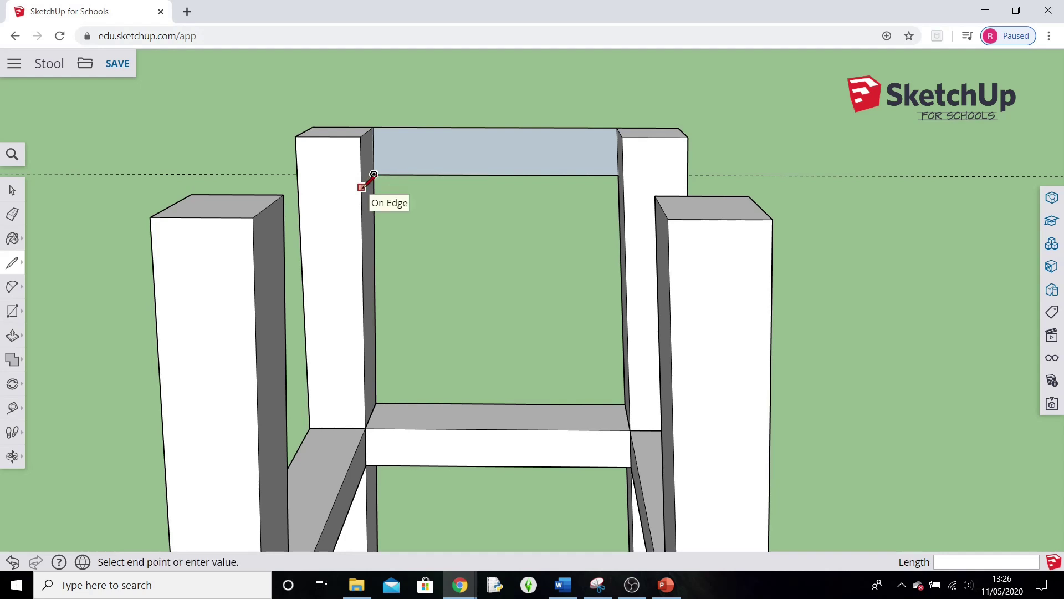
left_click(624, 187)
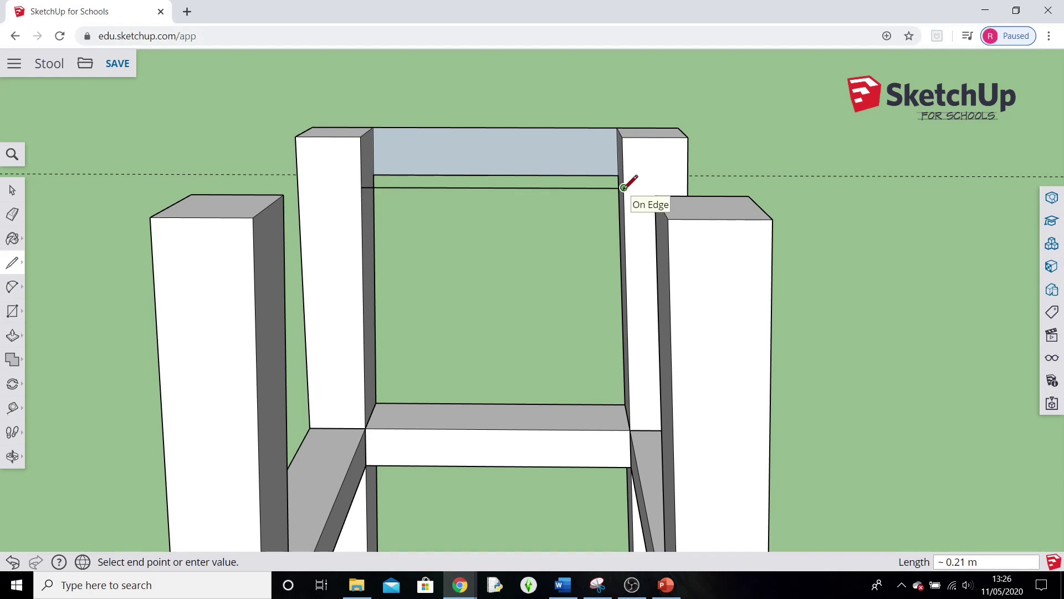
left_click(622, 138)
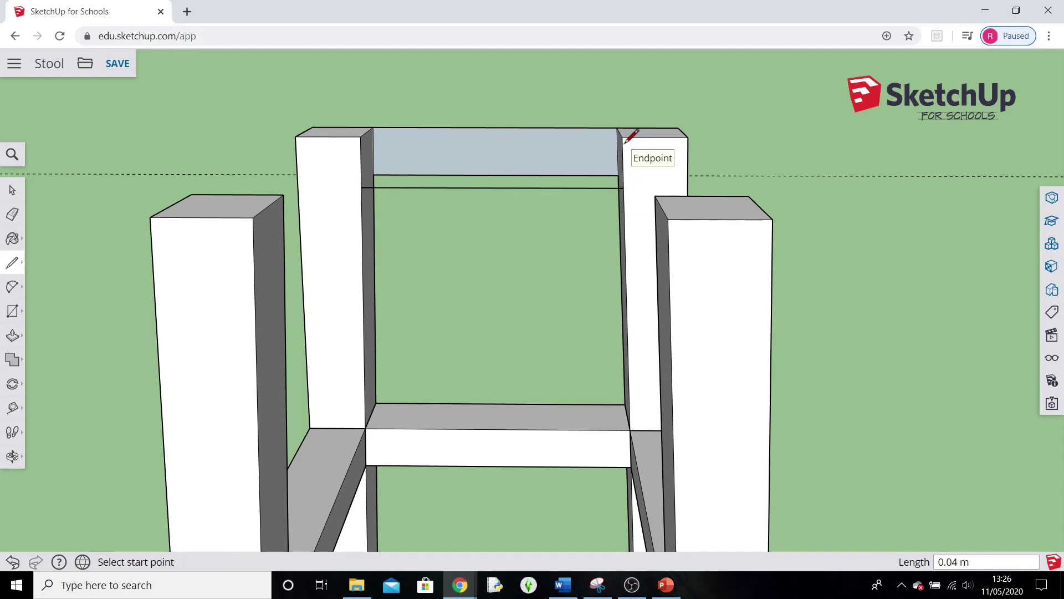
left_click(360, 137)
left_click(620, 137)
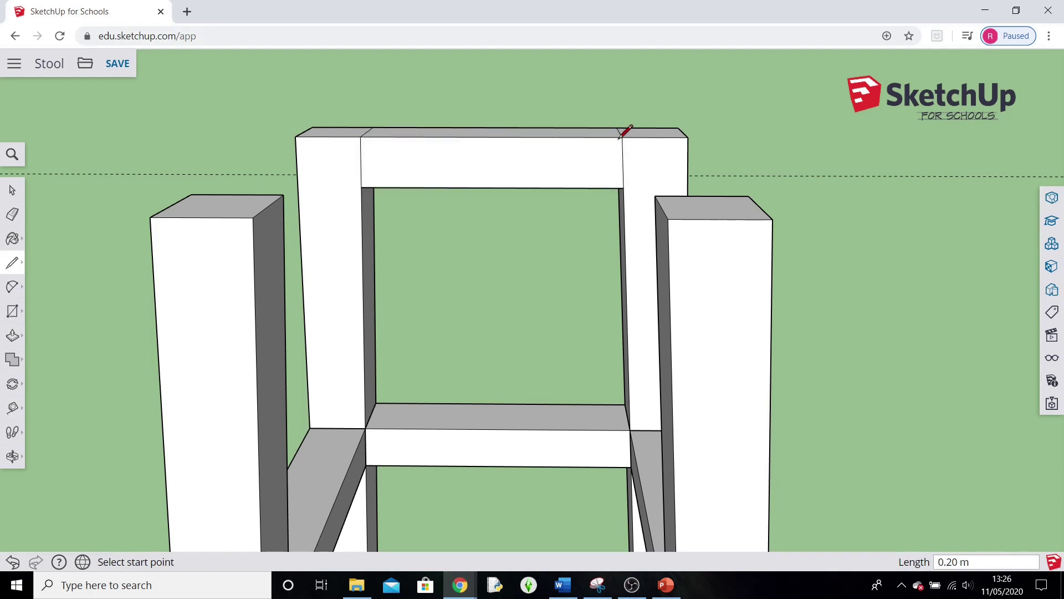
Draw lines between the frame's inner corners to close the crossbar's underside face.
middle_click_drag(508, 157, 525, 252)
middle_click_drag(491, 339, 502, 187)
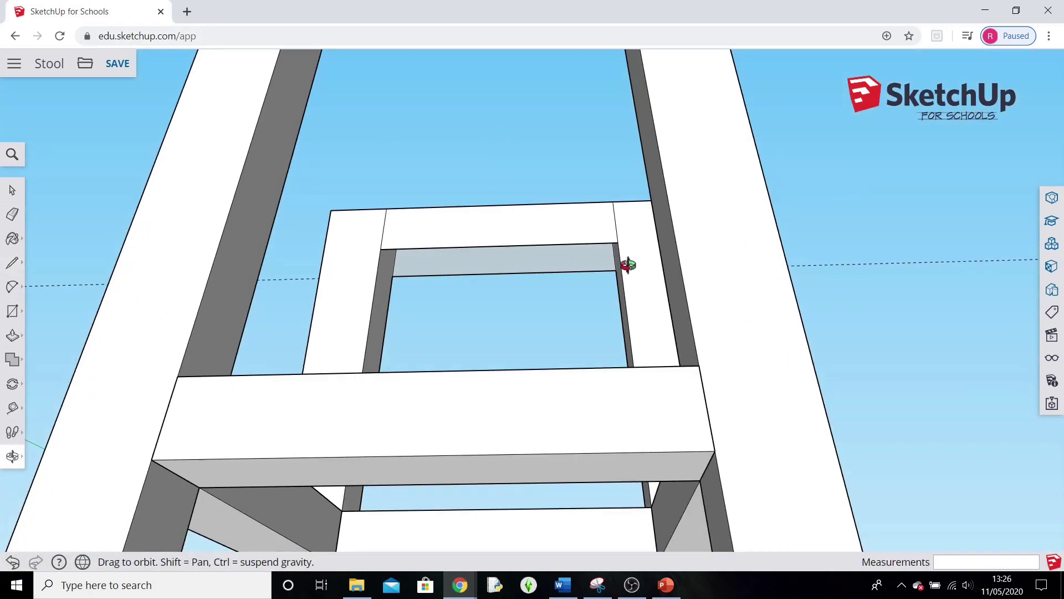
scroll(432, 305, "up", 5)
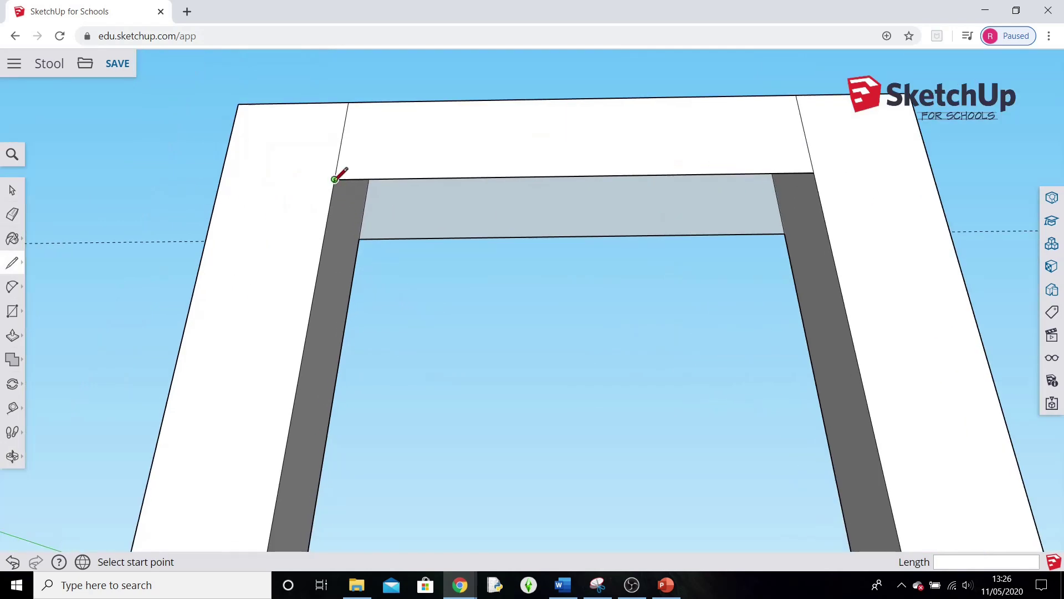
left_click(335, 179)
left_click(359, 238)
left_click(784, 233)
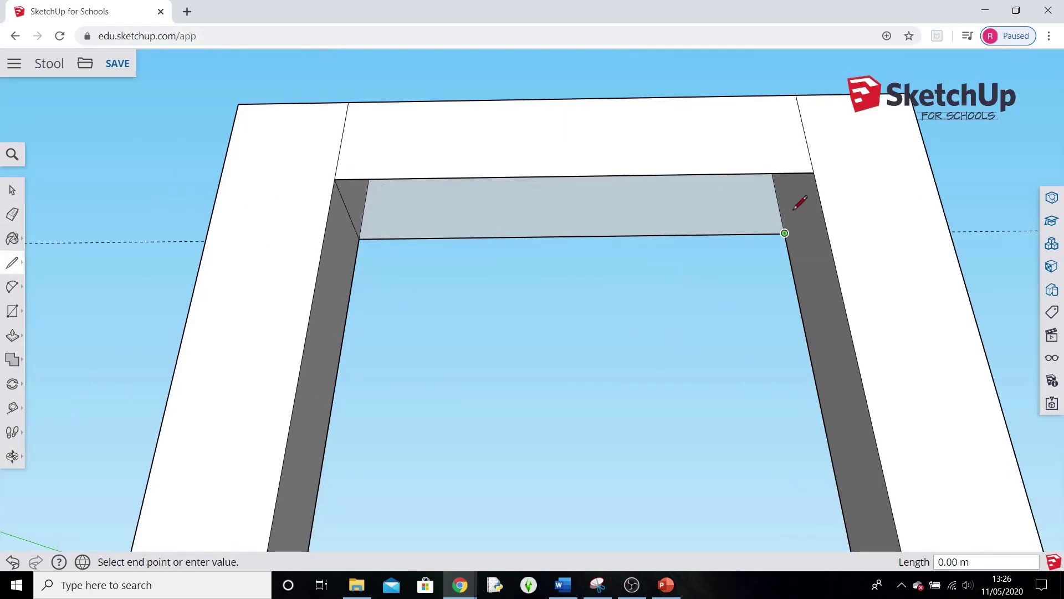
left_click(813, 172)
key("o")
left_click_drag(619, 226, 170, 305)
Select the top crossbar's front, top and side faces together.
key("l")
left_click(14, 192)
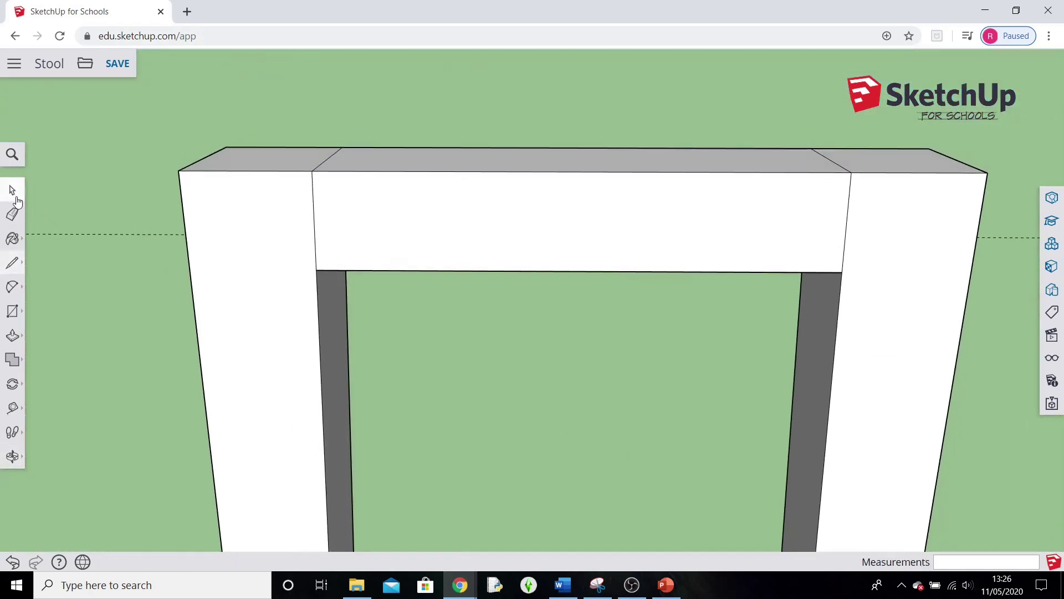
left_click(501, 234)
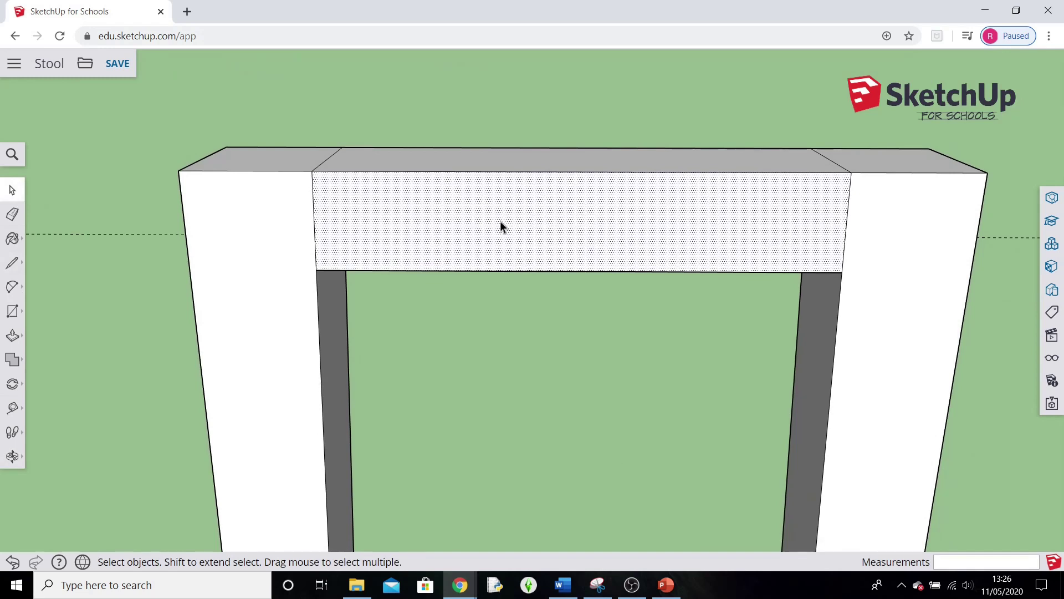
left_click(513, 166, "ctrl")
middle_click_drag(543, 354, 554, 236)
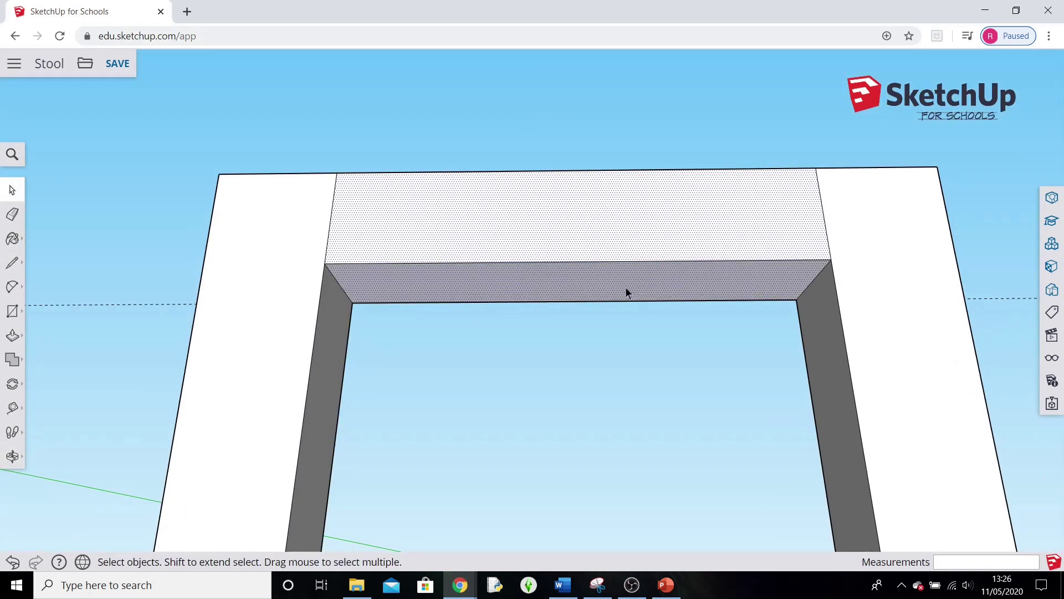
middle_click_drag(736, 221, 347, 391)
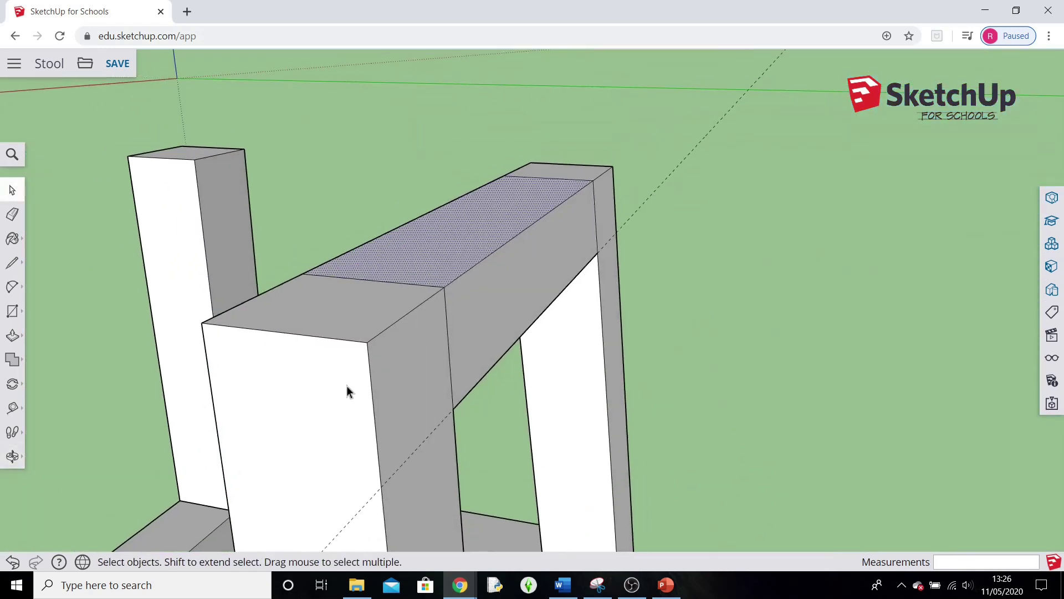
left_click(523, 313, "shift")
Make the selected crossbar faces a component named 'top cross'.
right_click(600, 262)
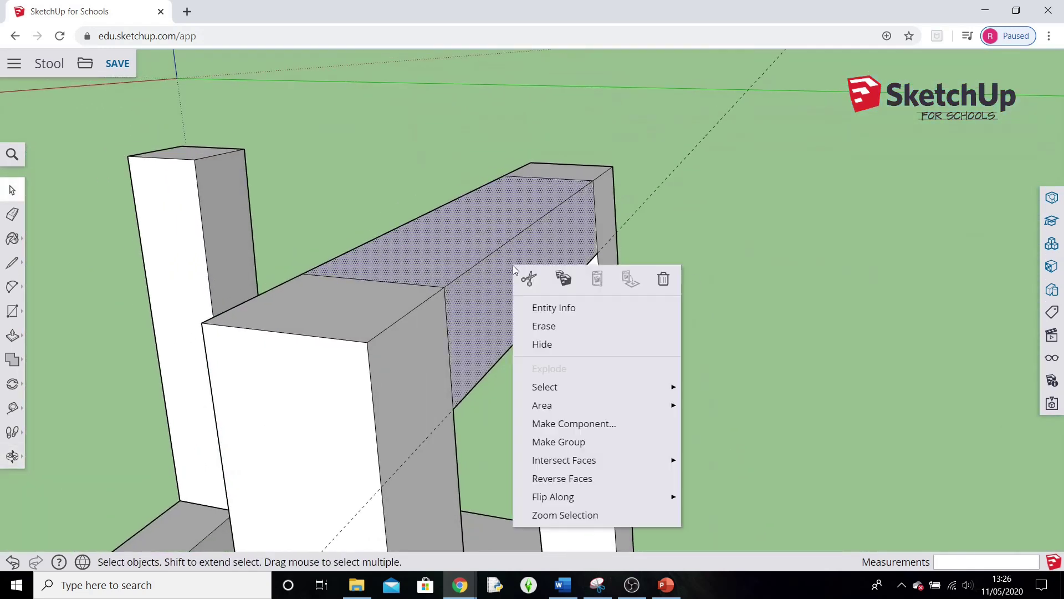
left_click(571, 423)
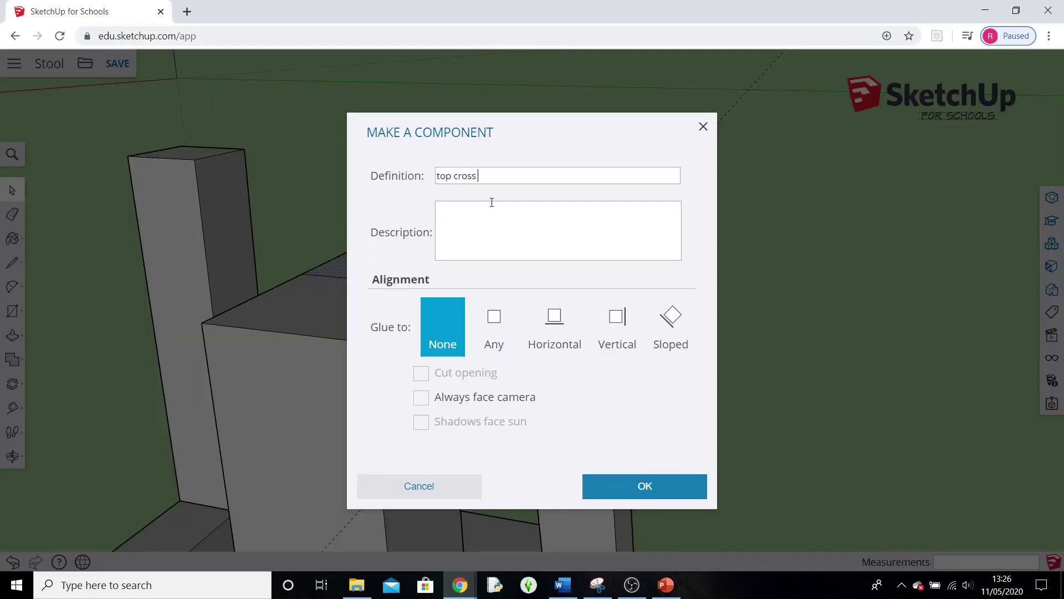
key("Return")
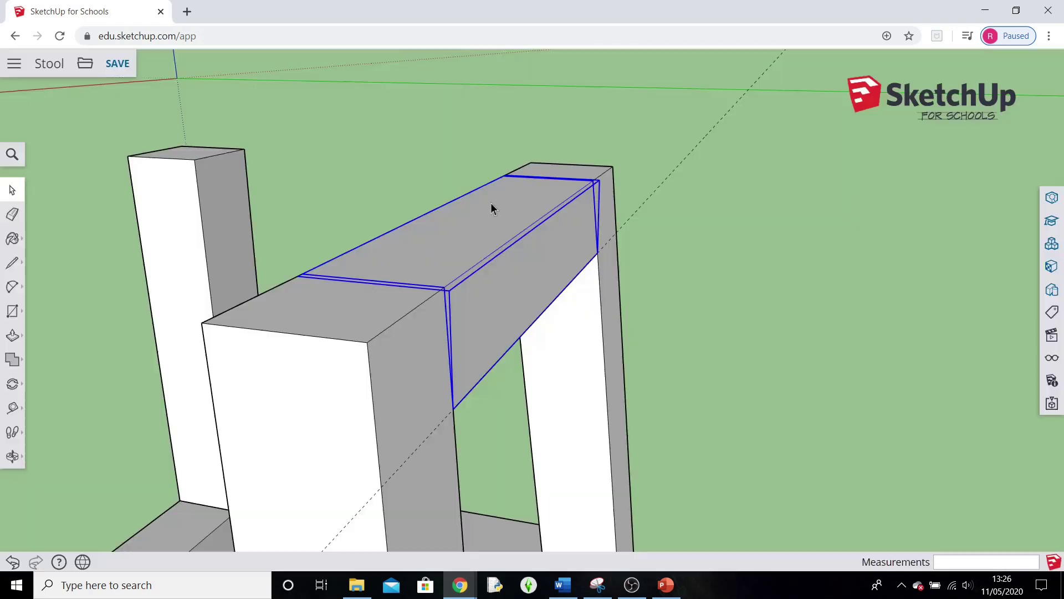
Orbit around the stool to inspect the new crossbar from above and the front.
middle_click_drag(634, 222, 347, 330)
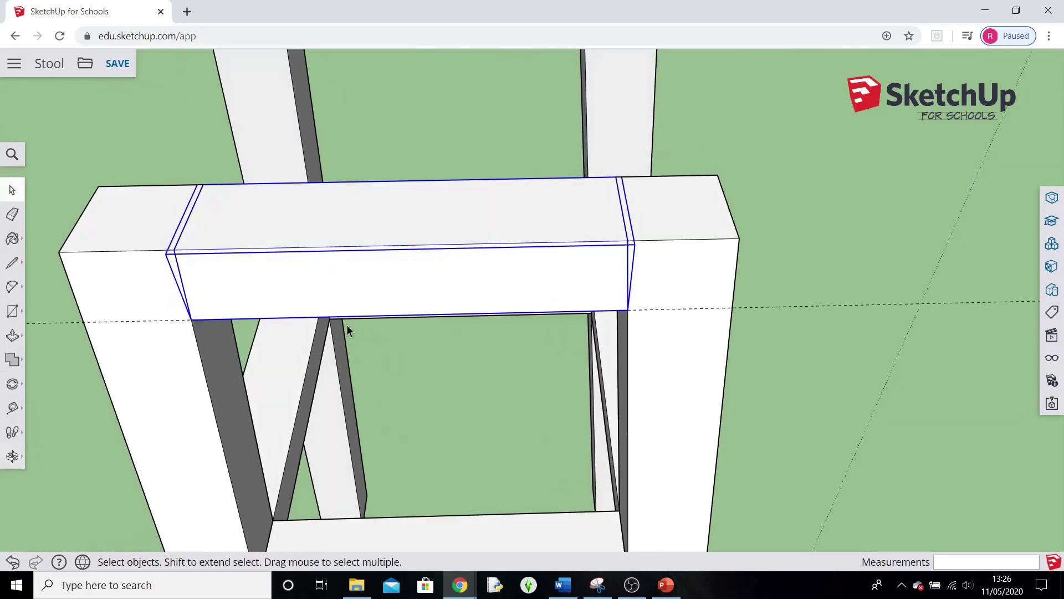
middle_click_drag(422, 174, 411, 142)
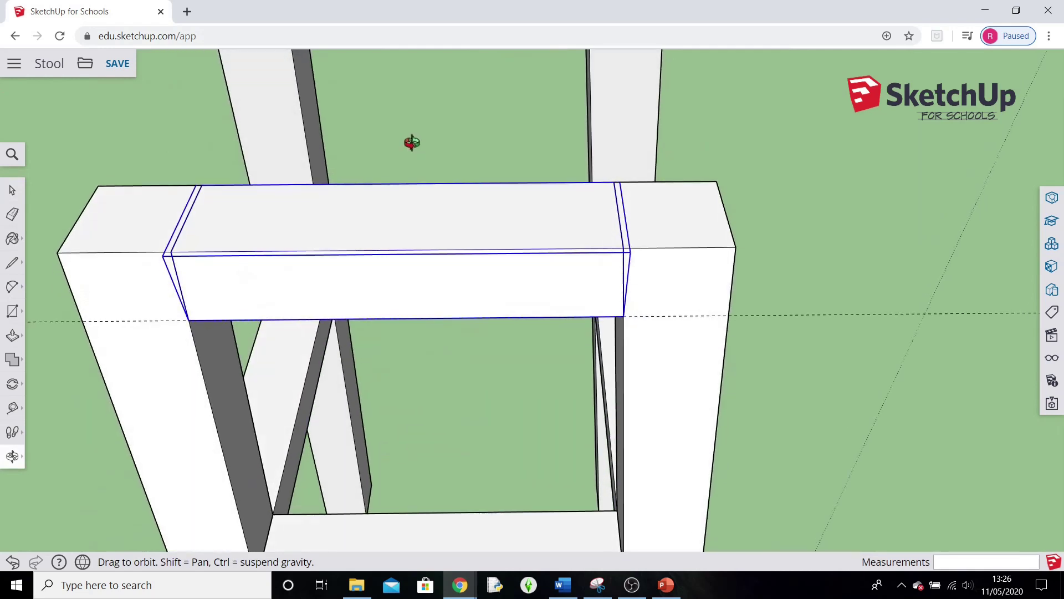
middle_click_drag(461, 411, 761, 293)
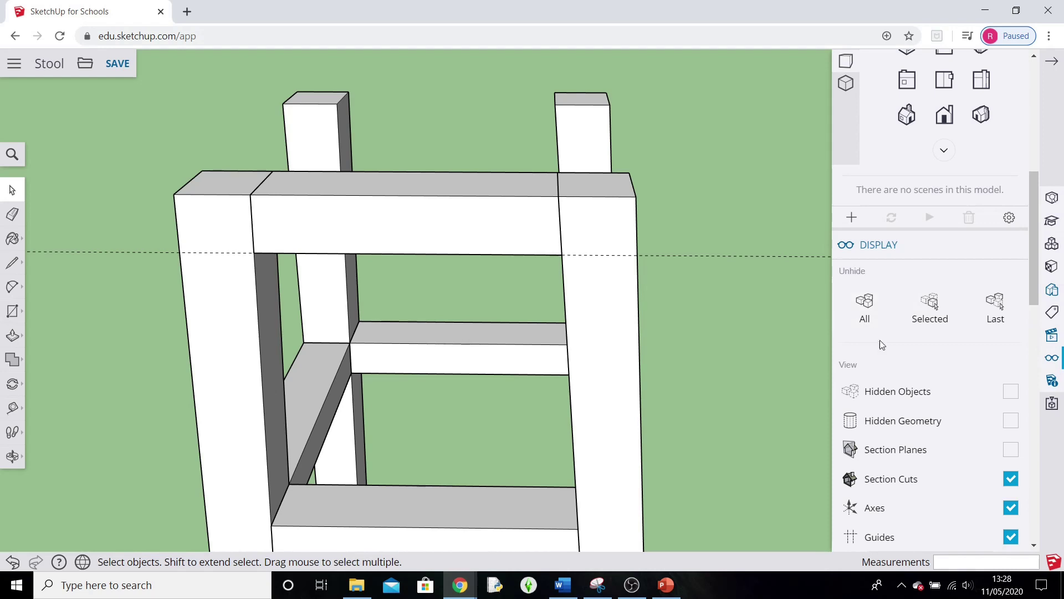
Preview the hidden seat, unhide everything to restore it, and orbit to look up into the frame.
left_click(1010, 423)
left_click(1010, 422)
left_click(1011, 393)
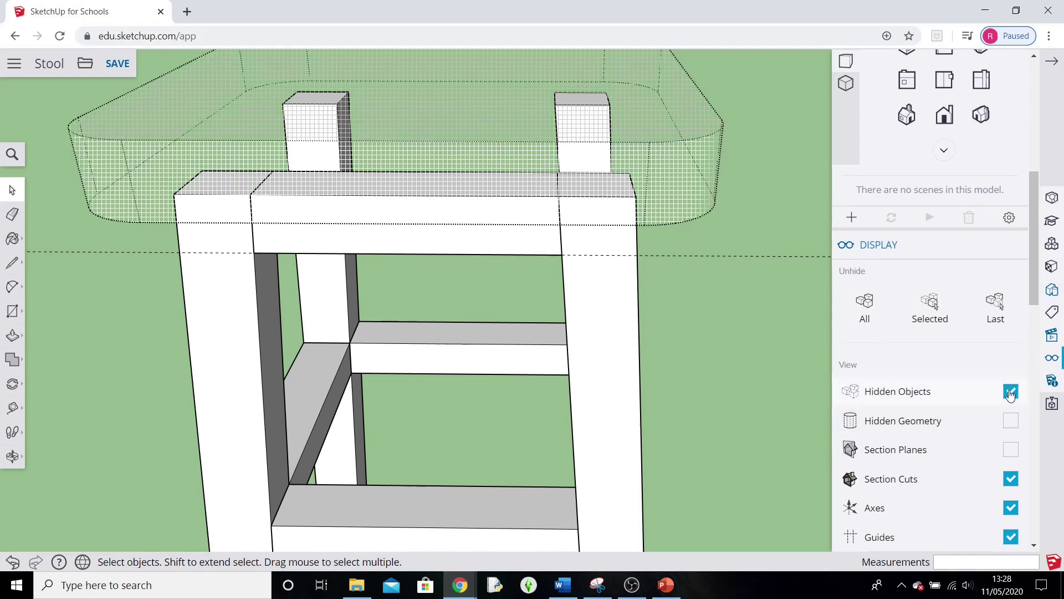
left_click(1011, 393)
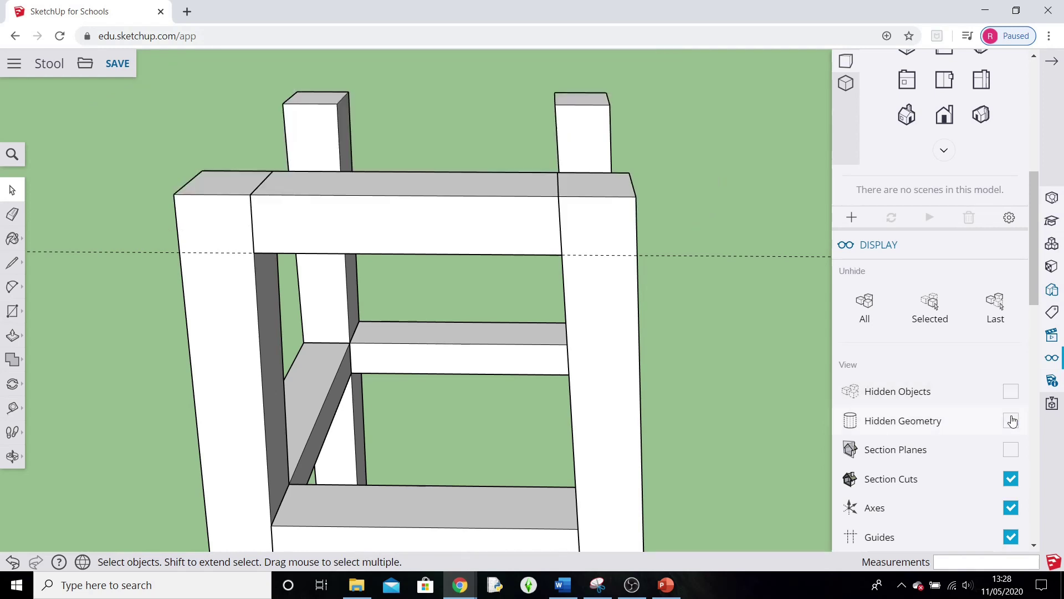
scroll(986, 418, "down", 1)
scroll(987, 418, "up", 1)
left_click(865, 308)
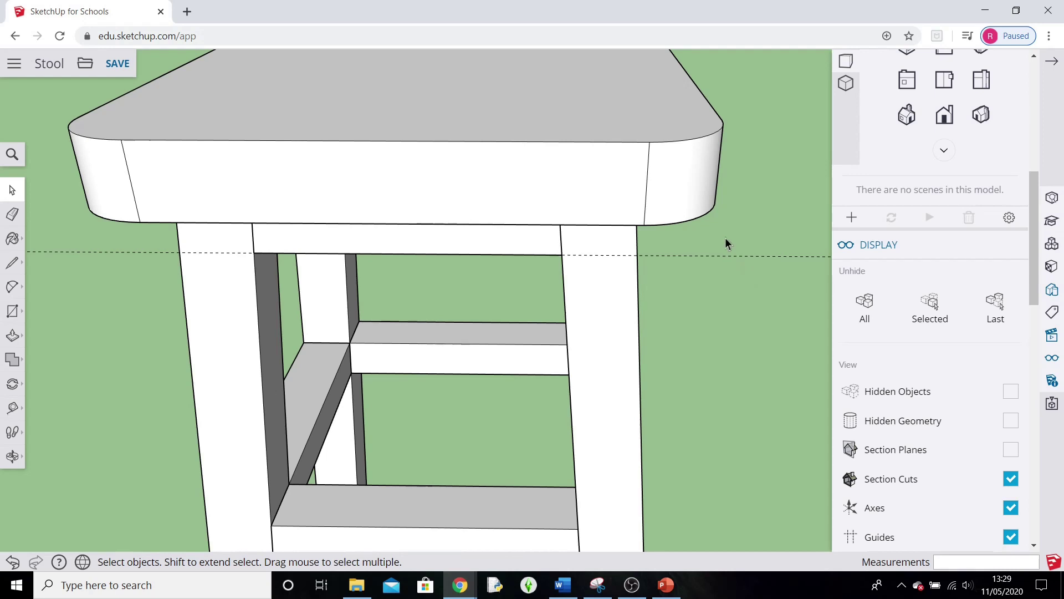
middle_click_drag(753, 173, 749, 147)
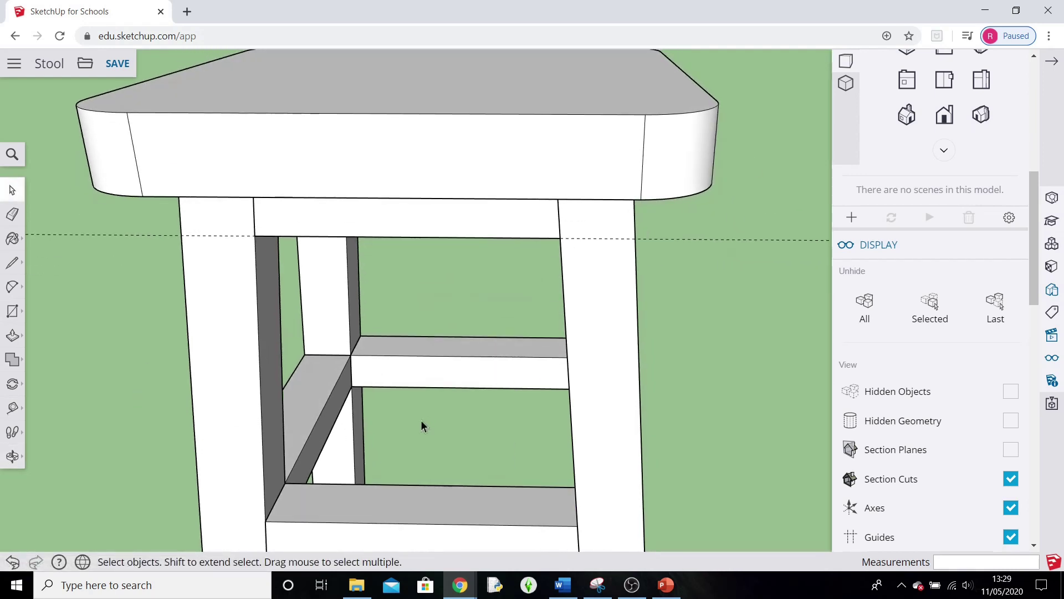
middle_click_drag(421, 426, 463, 247)
Orbit under the seat and hide the top and right-hand crossbars.
middle_click_drag(379, 316, 466, 114)
scroll(477, 317, "up", 3)
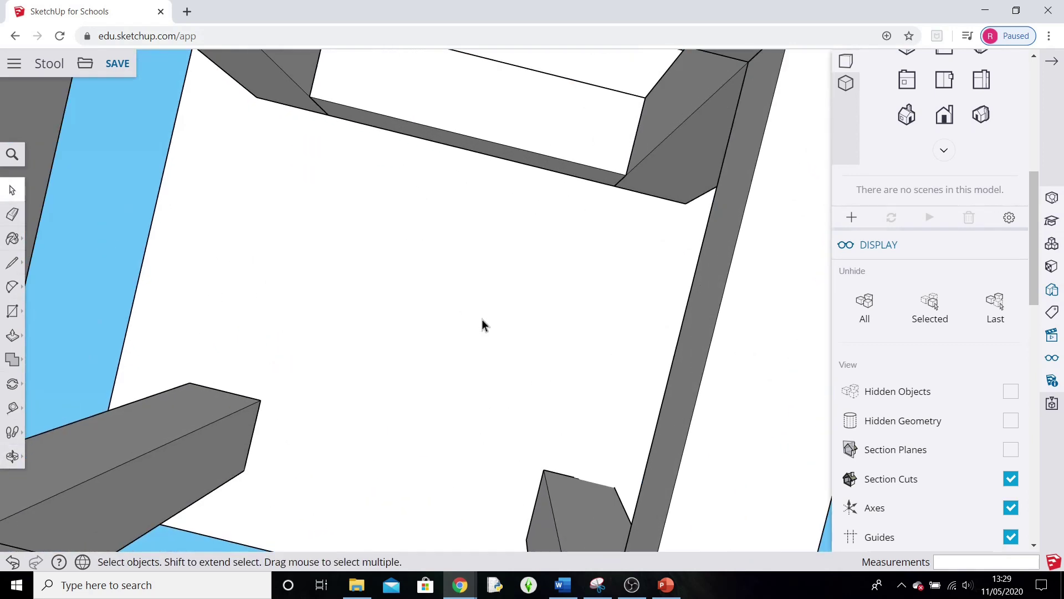
scroll(458, 169, "down", 5)
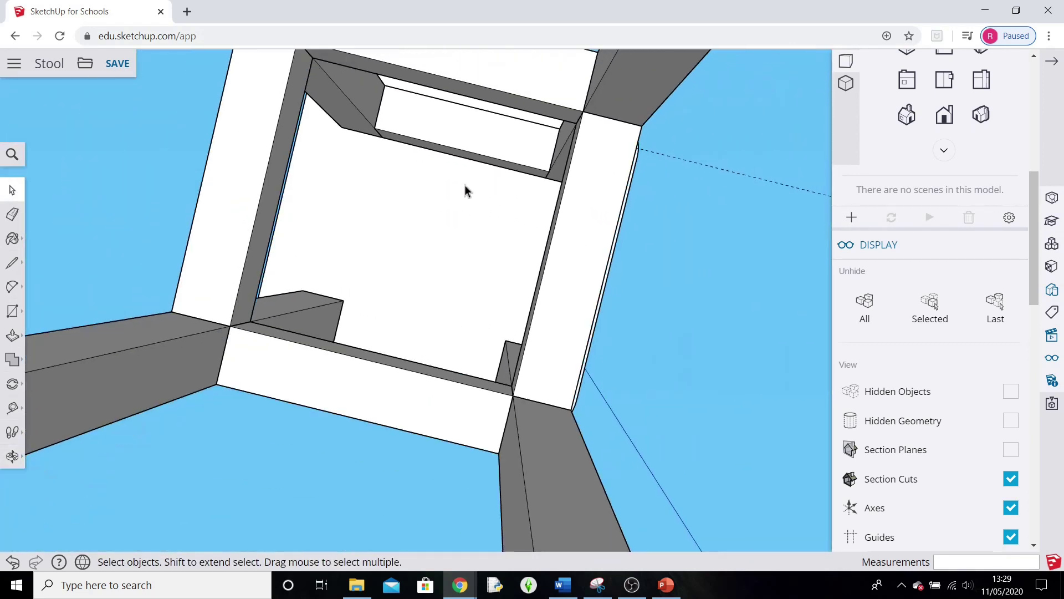
middle_click_drag(461, 191, 454, 102)
left_click(456, 85)
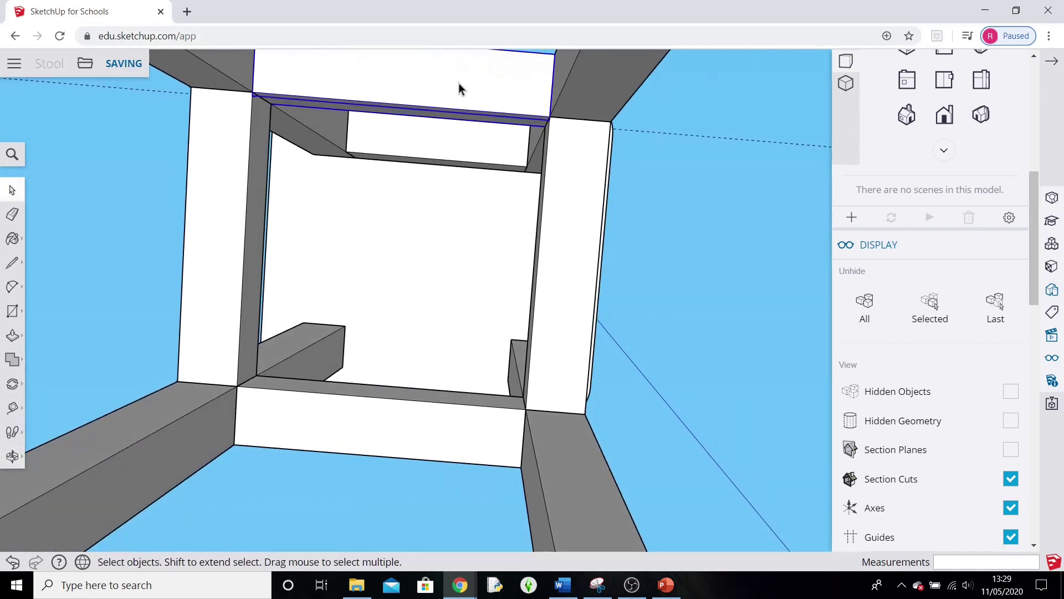
right_click(458, 88)
left_click(507, 164)
left_click(572, 220)
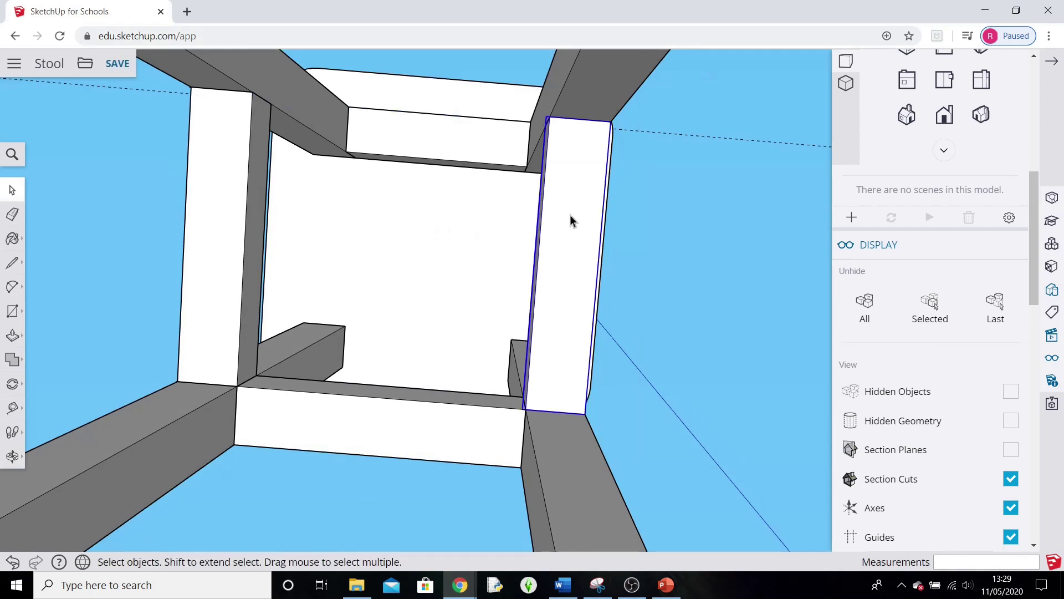
right_click(572, 221)
left_click(626, 276)
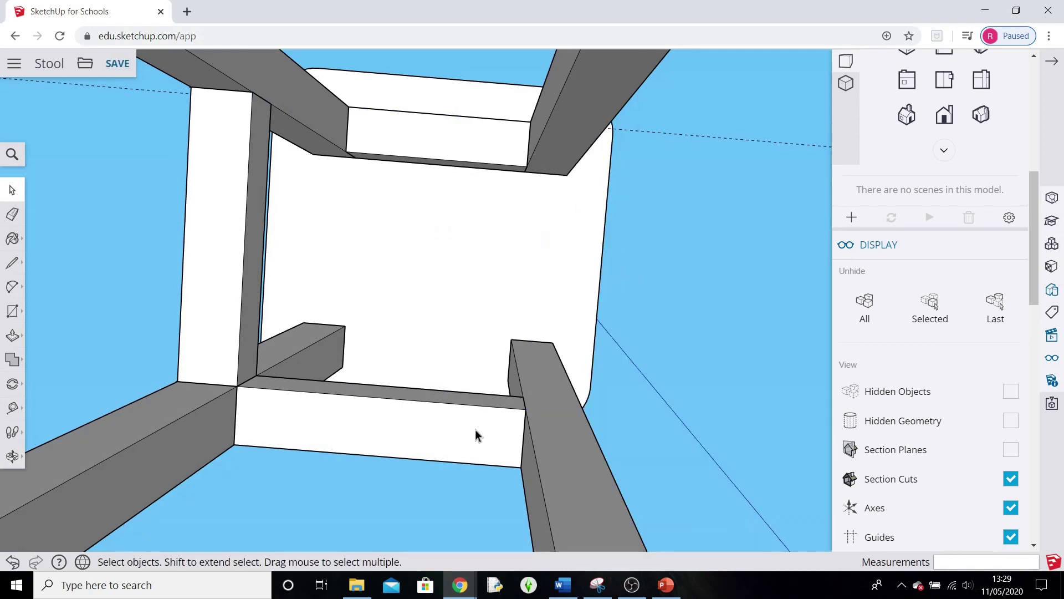
Hide the front and left crossbars, leaving one rail beneath the seat.
left_click(476, 436)
right_click(475, 435)
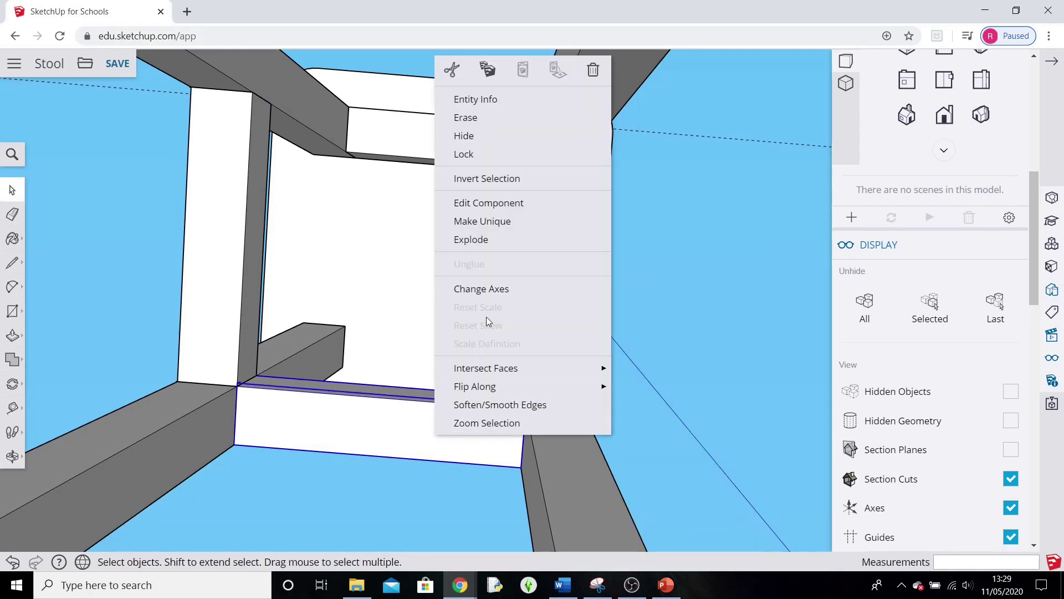
left_click(480, 143)
left_click(237, 239)
right_click(237, 240)
left_click(272, 272)
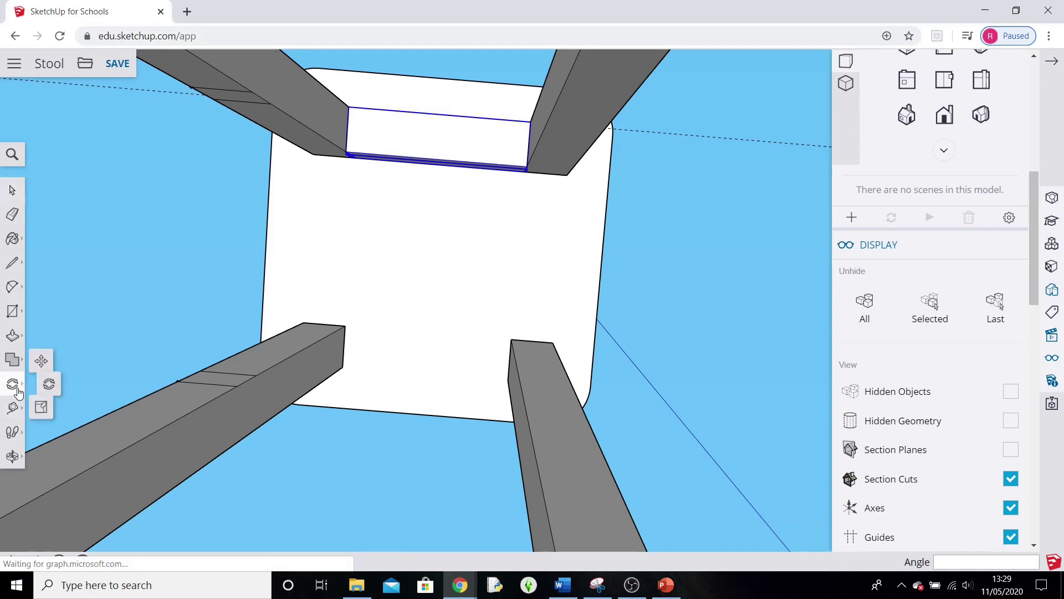
Rotate-copy the remaining crossbar 90° about the seat's centre and array it x3.
left_click(55, 385)
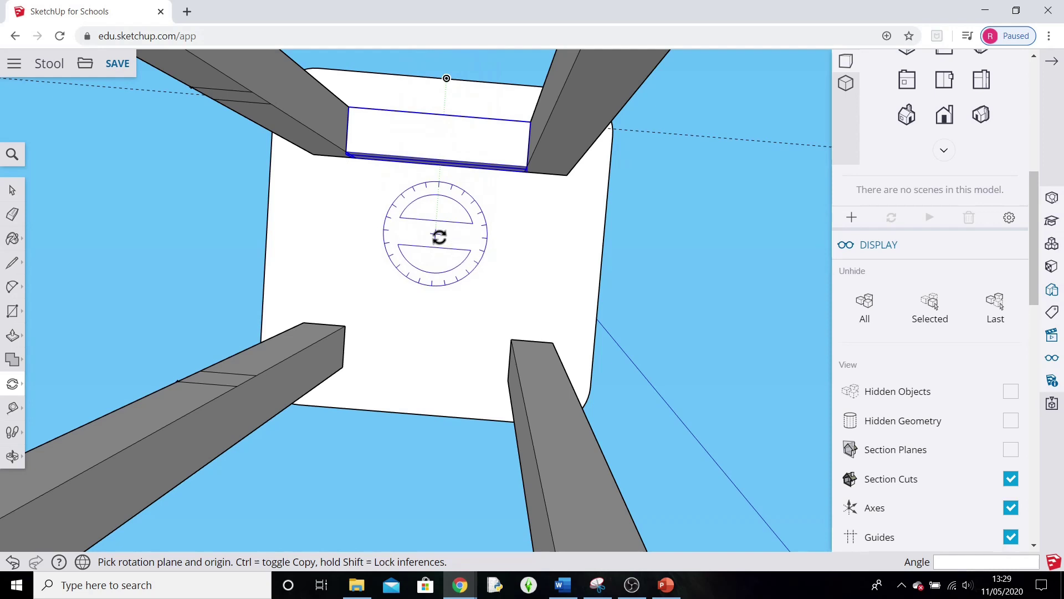
left_click(436, 231)
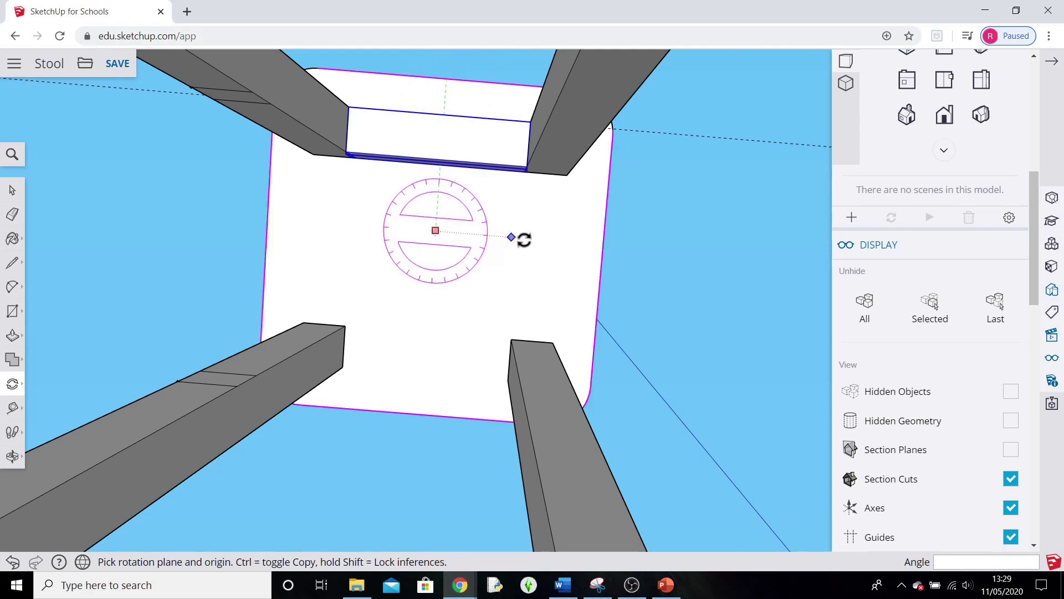
left_click_drag(603, 248, 601, 264)
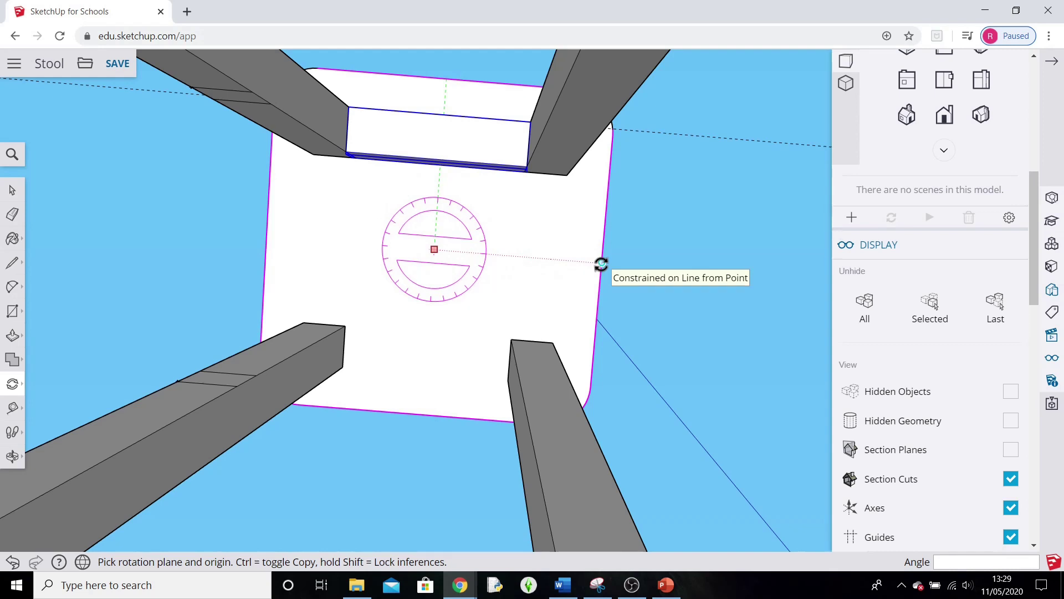
key("Escape")
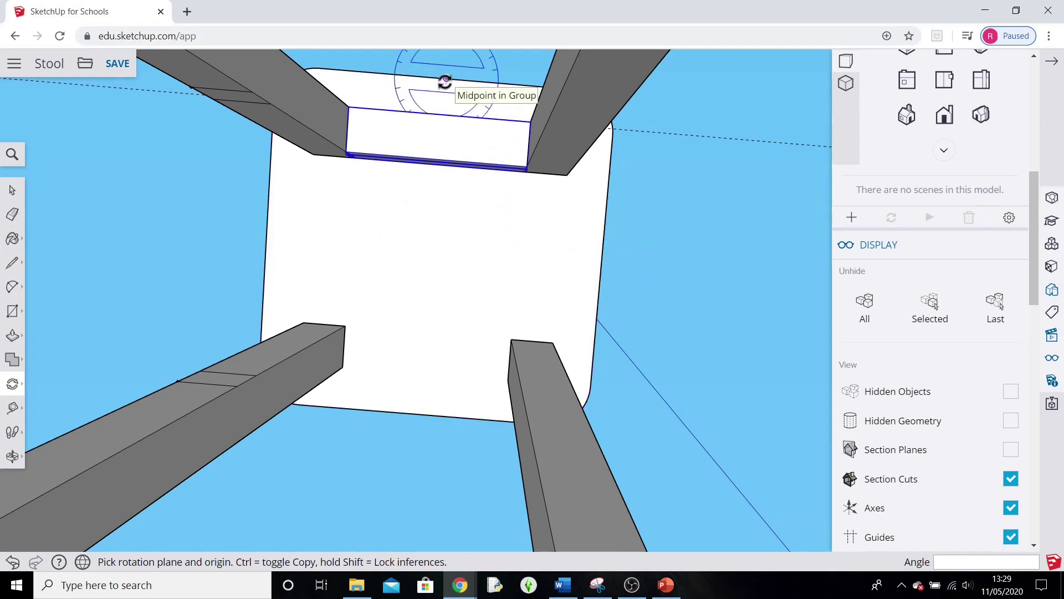
left_click_drag(446, 79, 444, 102)
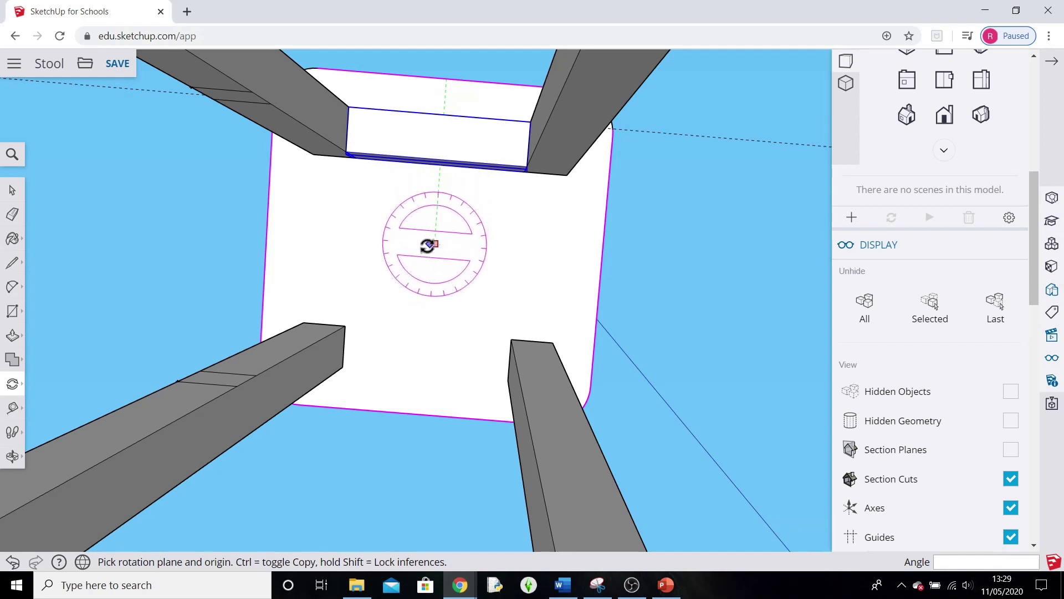
left_click(434, 248)
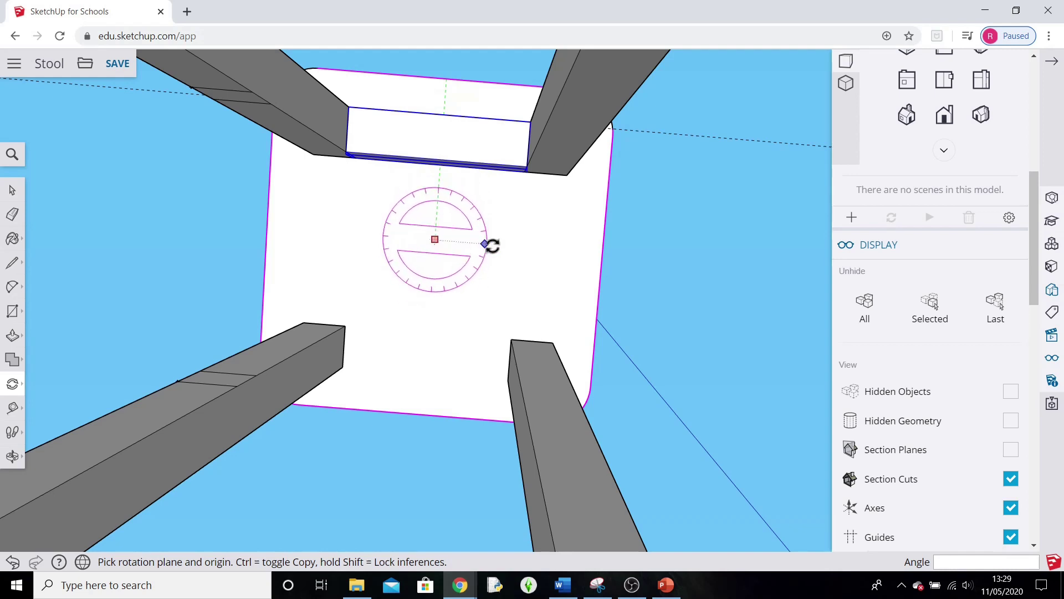
left_click(602, 263)
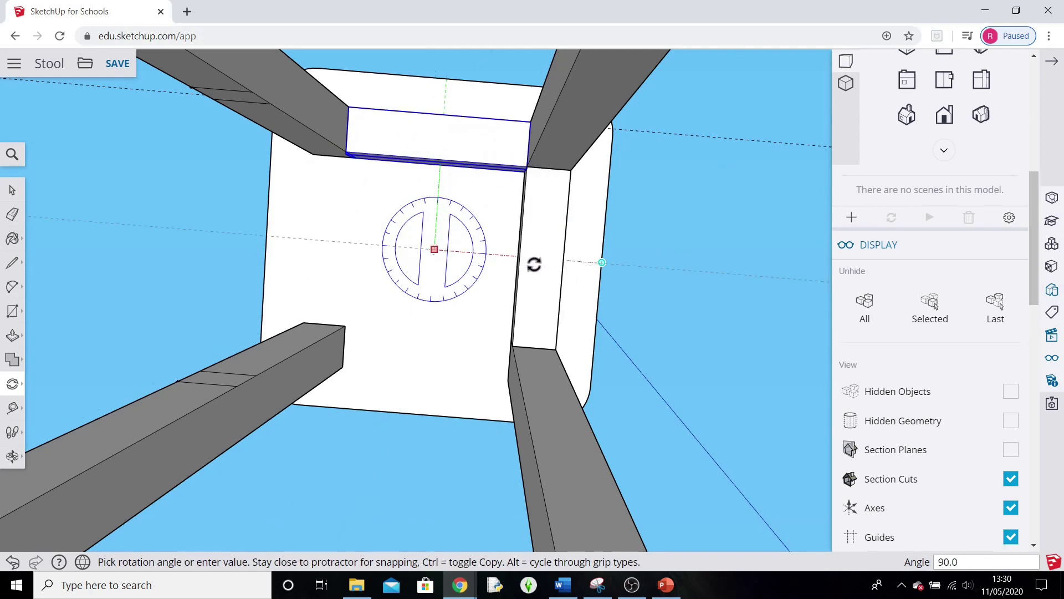
left_click(534, 264)
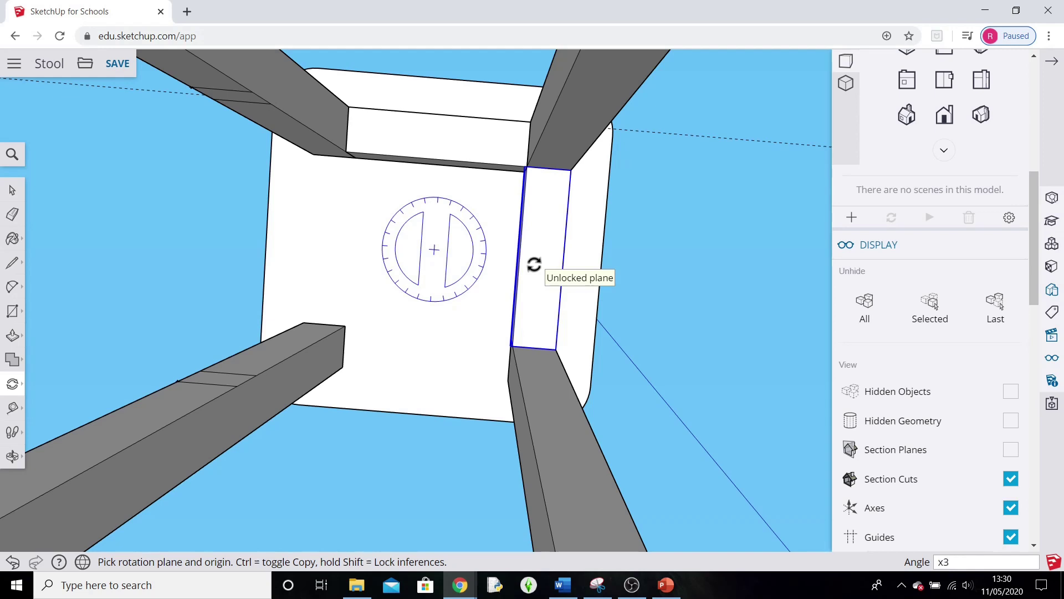
type("x3")
key("Return")
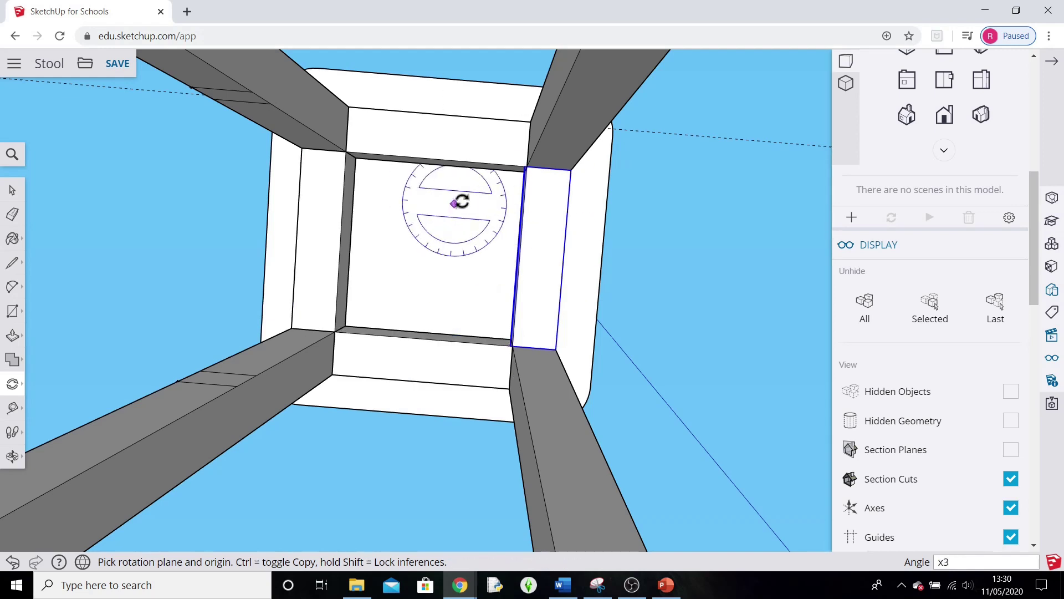
Unhide all hidden stool parts, orbit out, and box-select the entire stool.
left_click(11, 192)
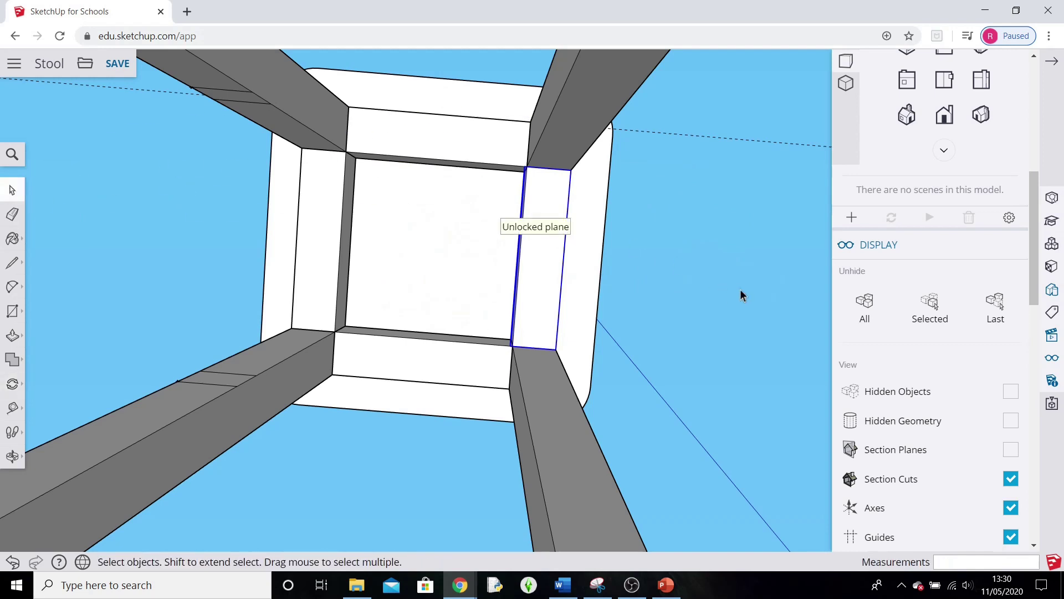
left_click(868, 305)
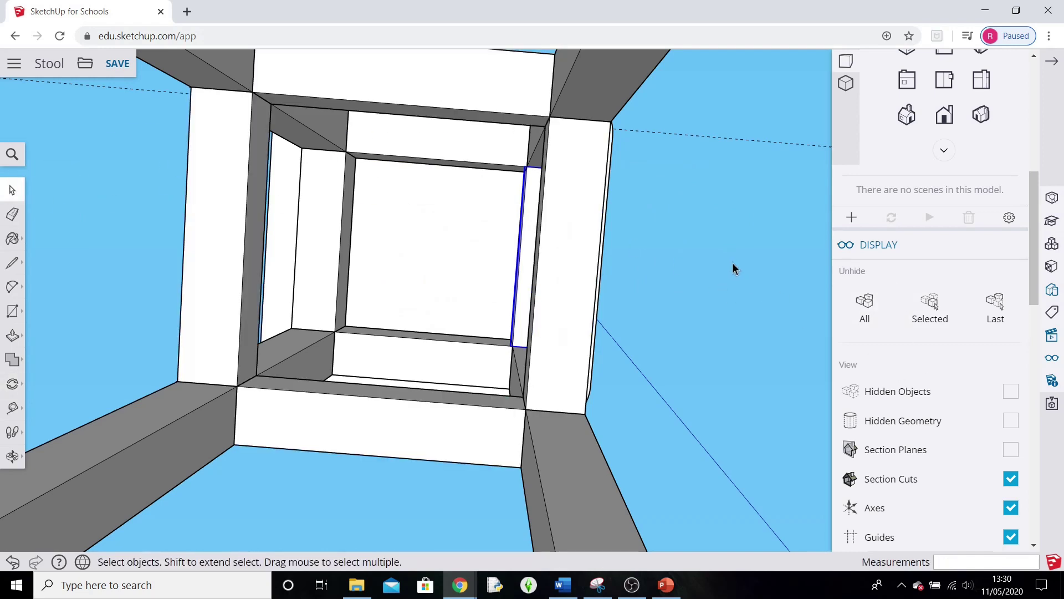
middle_click_drag(733, 269, 561, 340)
middle_click_drag(613, 361, 580, 382)
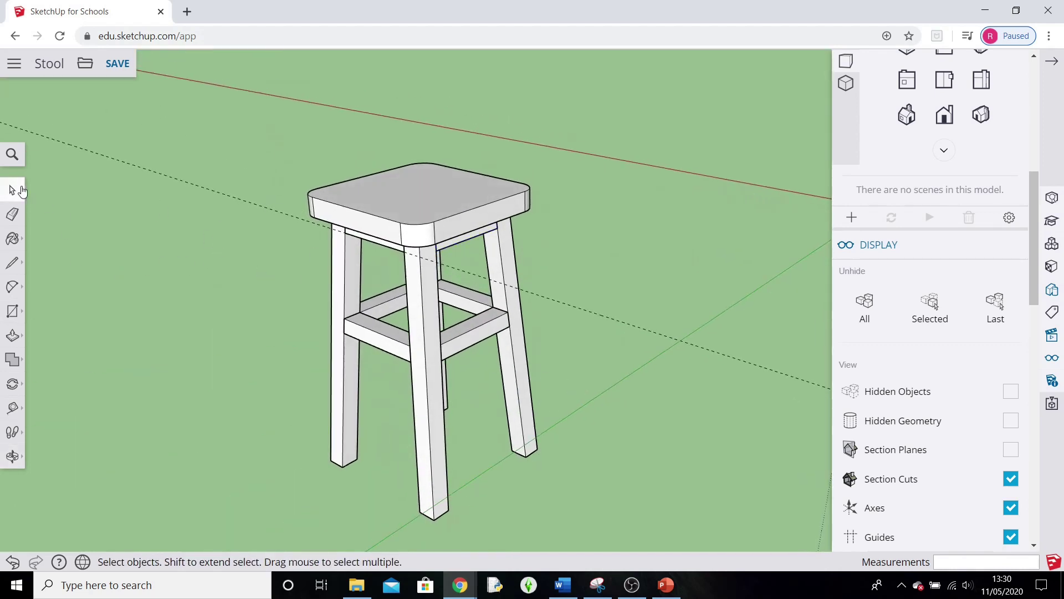
left_click_drag(253, 121, 666, 547)
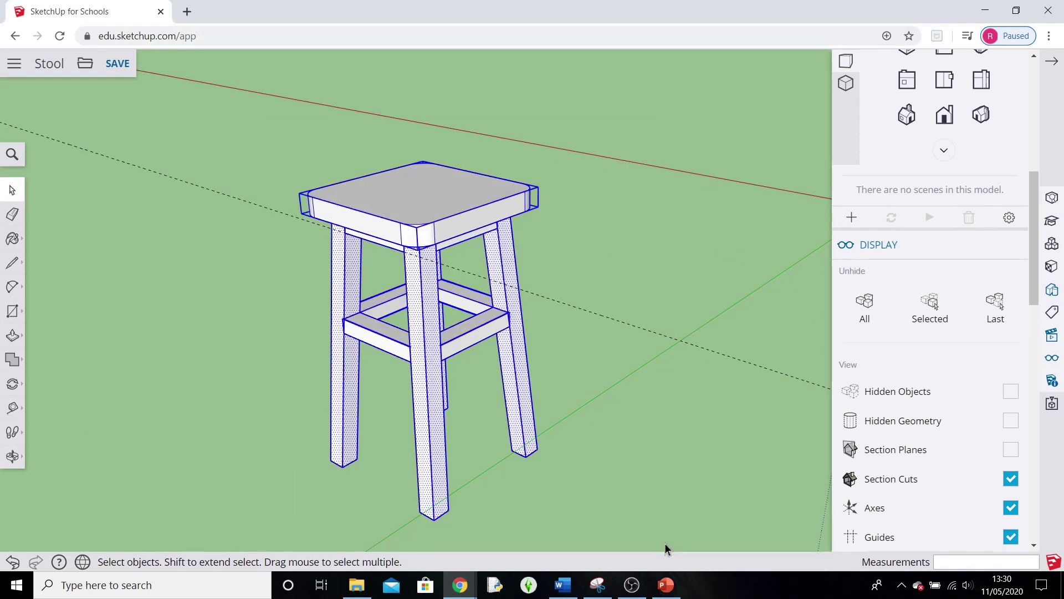
Apply a wood texture to the stool from the Wood materials category.
left_click(16, 239)
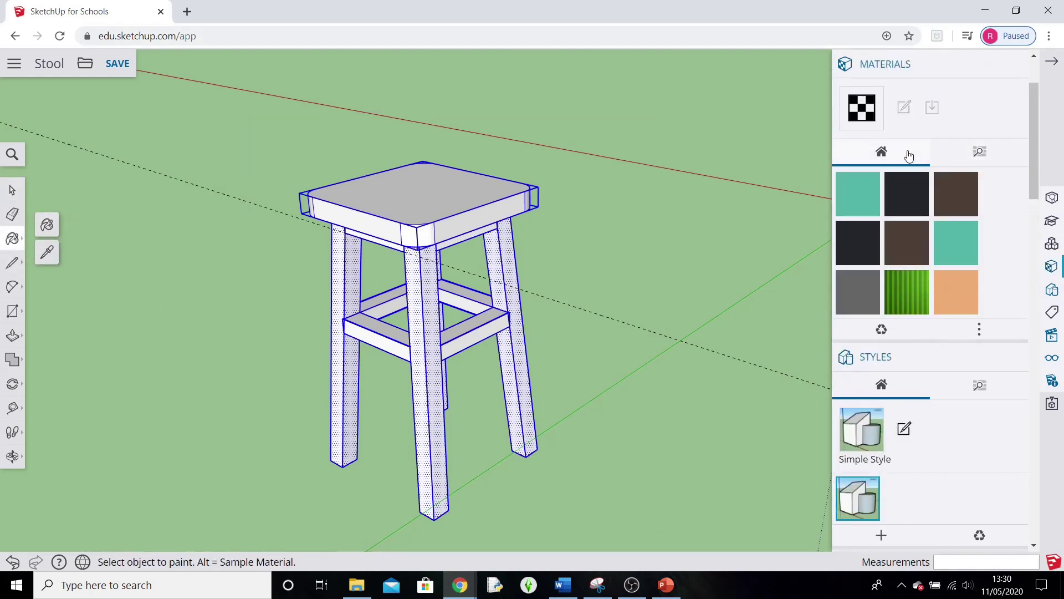
left_click(979, 152)
scroll(909, 421, "down", 6)
left_click(879, 353)
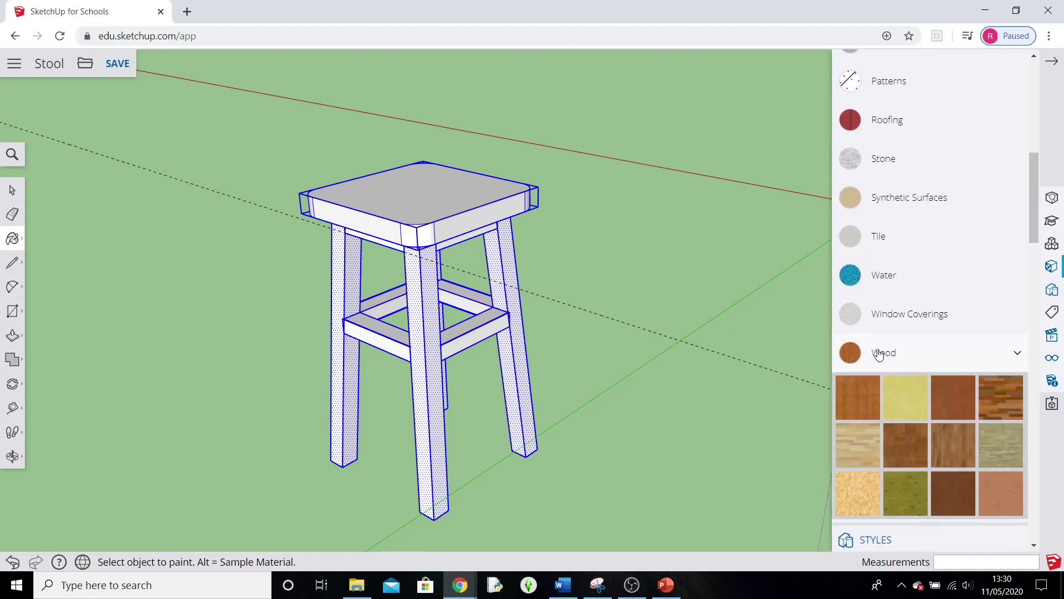
left_click(447, 198)
Try painting the stool blue, then with Carpet Pattern Leaf Squares Tan.
scroll(903, 238, "up", 6)
left_click(902, 269)
scroll(862, 499, "down", 10)
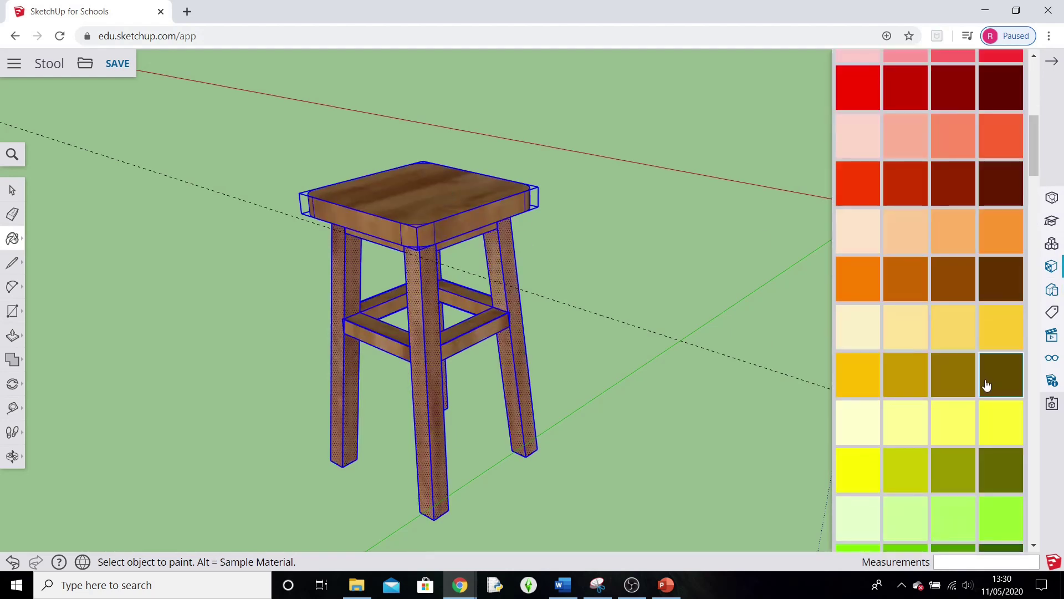
left_click(862, 503)
middle_click_drag(660, 316, 820, 361)
scroll(921, 323, "up", 15)
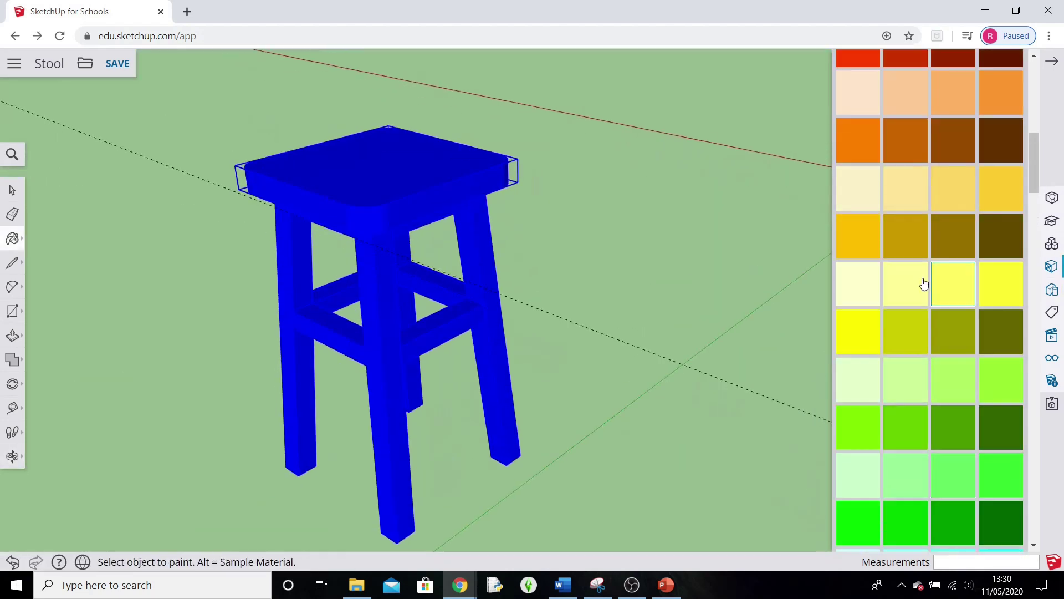
left_click(920, 323)
left_click(906, 395)
Try chipboard, then a grey Synthetic Surfaces texture on the stool.
scroll(906, 396, "up", 5)
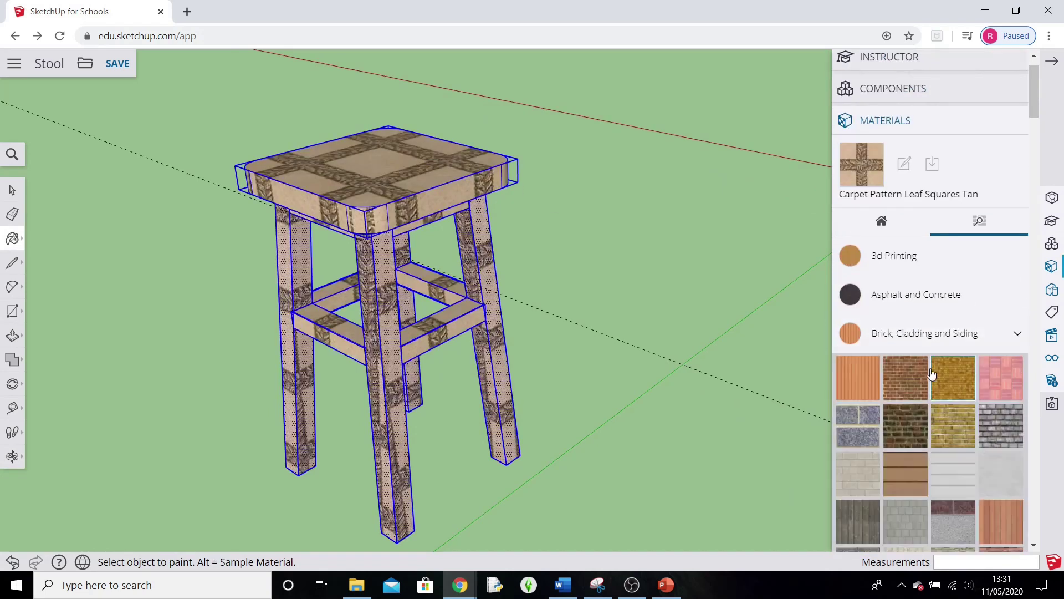
left_click(887, 258)
left_click(894, 320)
left_click(451, 176)
scroll(890, 364, "down", 15)
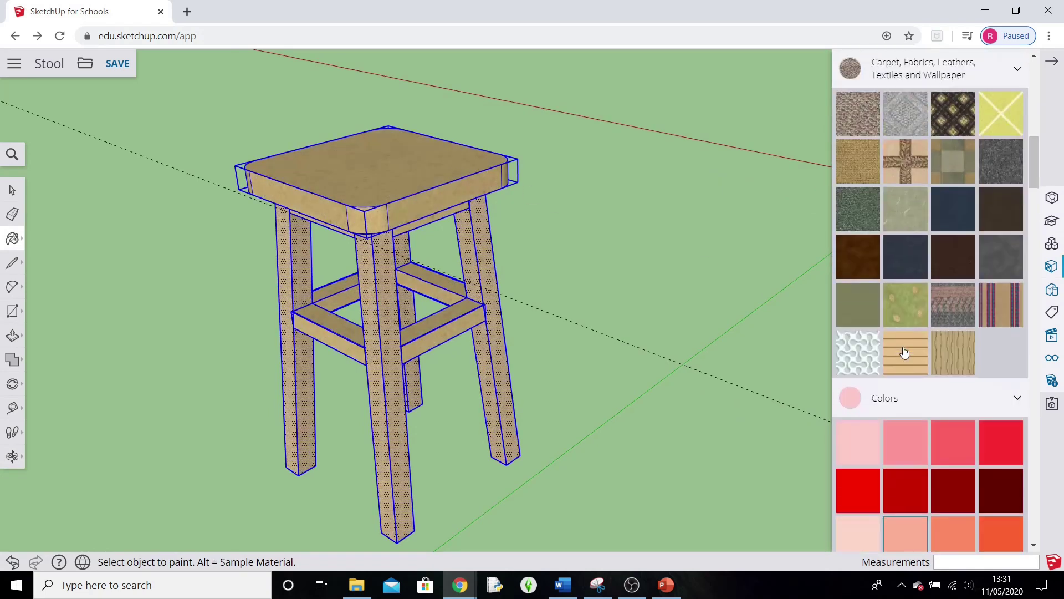
scroll(966, 380, "down", 10)
left_click(890, 215)
left_click(890, 216)
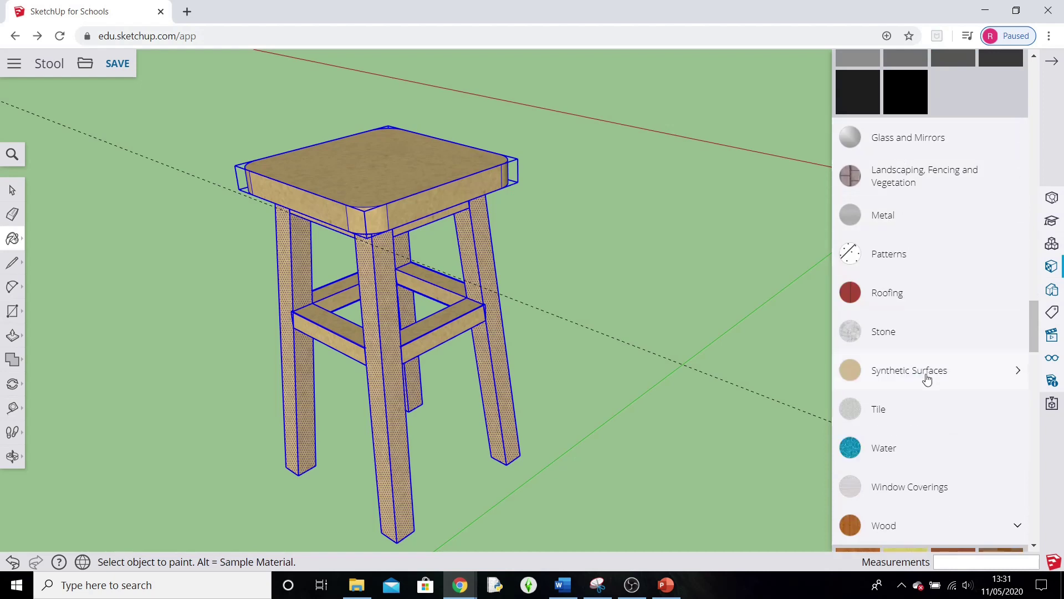
left_click(920, 370)
left_click(446, 148)
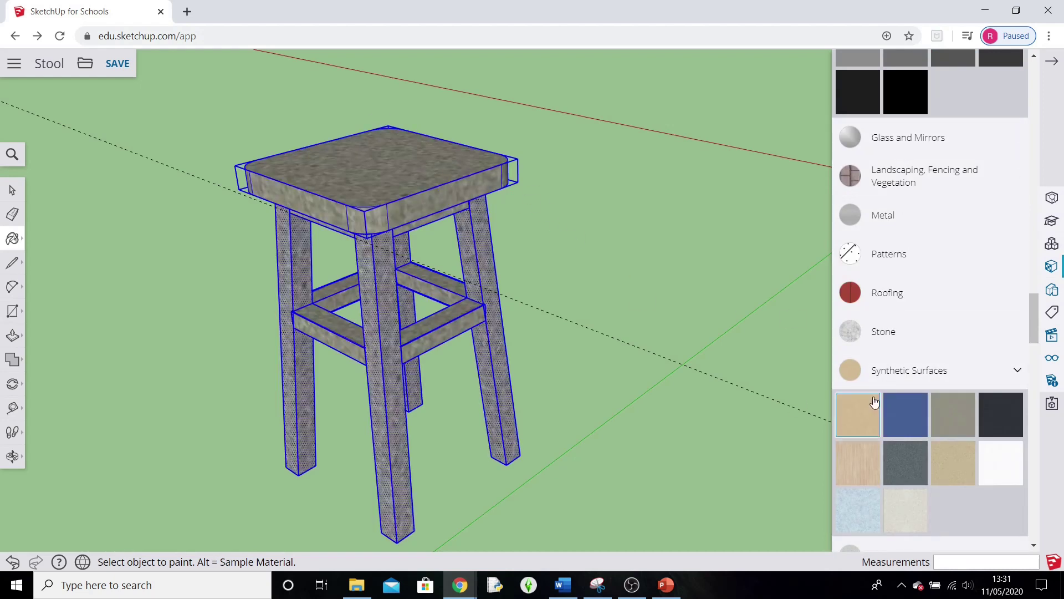
Paint the stool with a brown Wood texture and orbit to view the result.
scroll(890, 355, "down", 5)
left_click(890, 355)
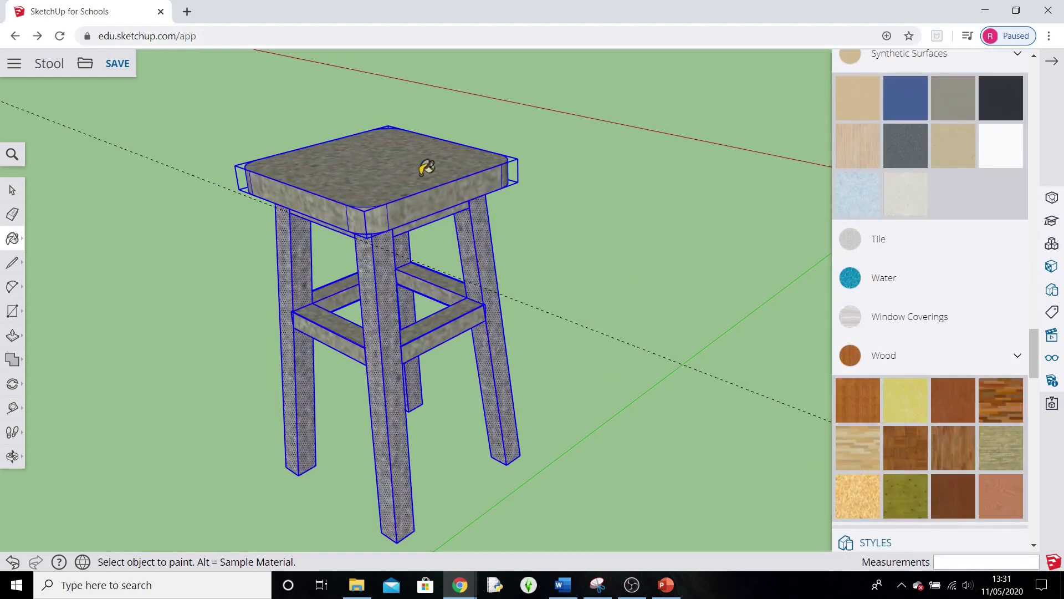
left_click(396, 168)
key("space")
mouse_move(360, 238)
middle_mouse_down()
mouse_move(274, 232)
mouse_move(159, 266)
middle_mouse_up()
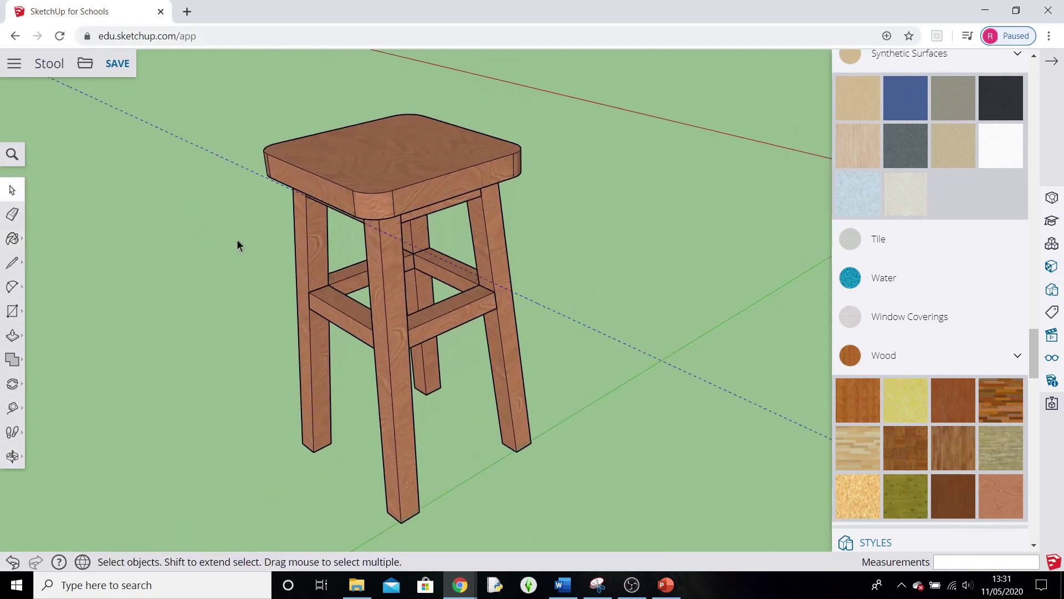
middle_click_drag(235, 242, 167, 311)
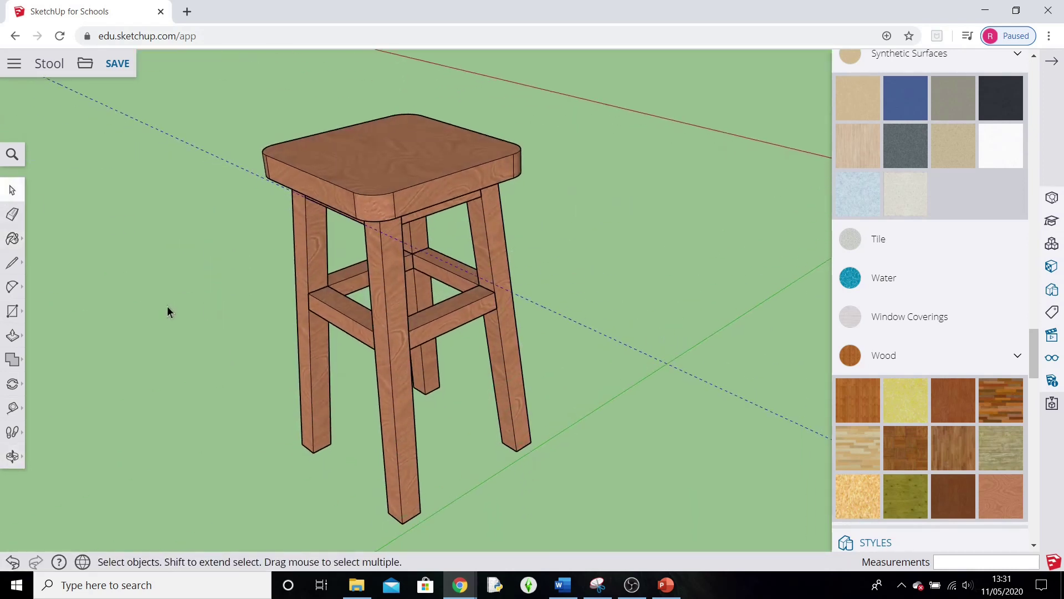